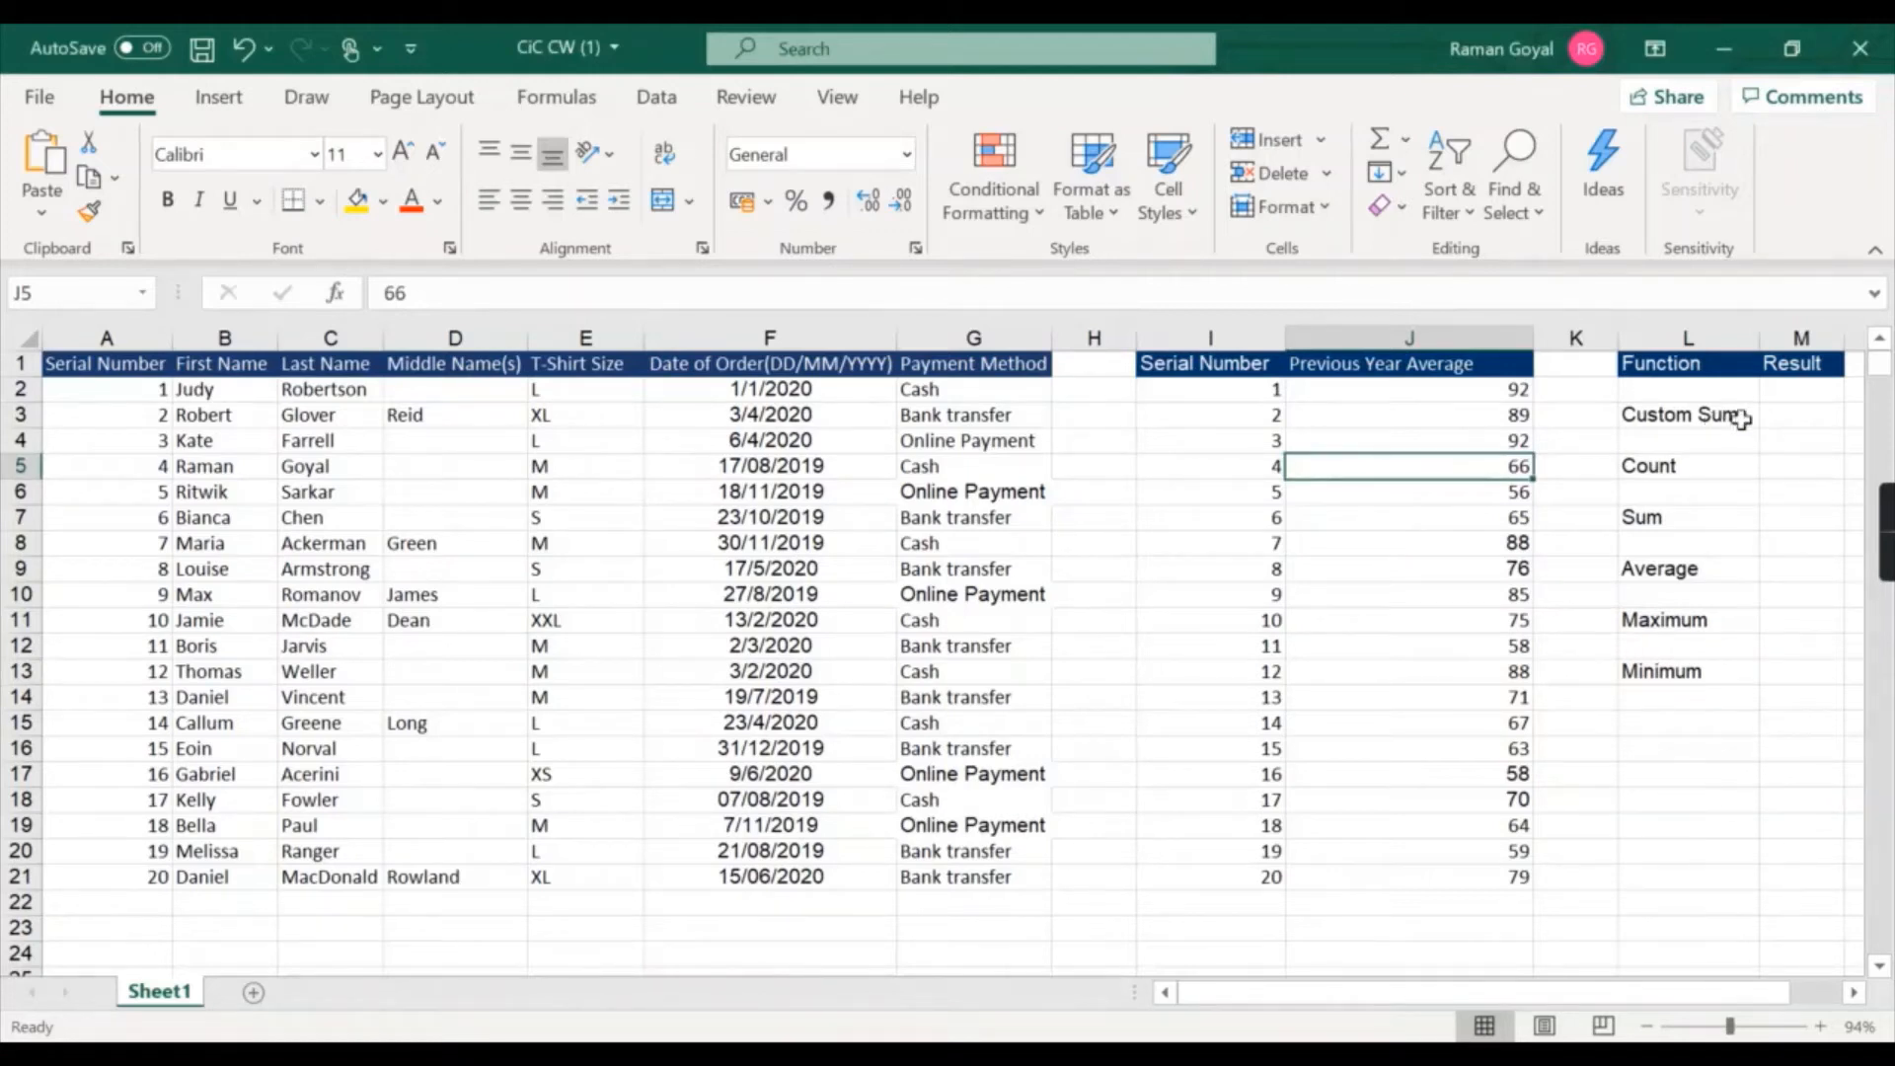
{"action": "left_click", "coordinate": [1785, 422]}
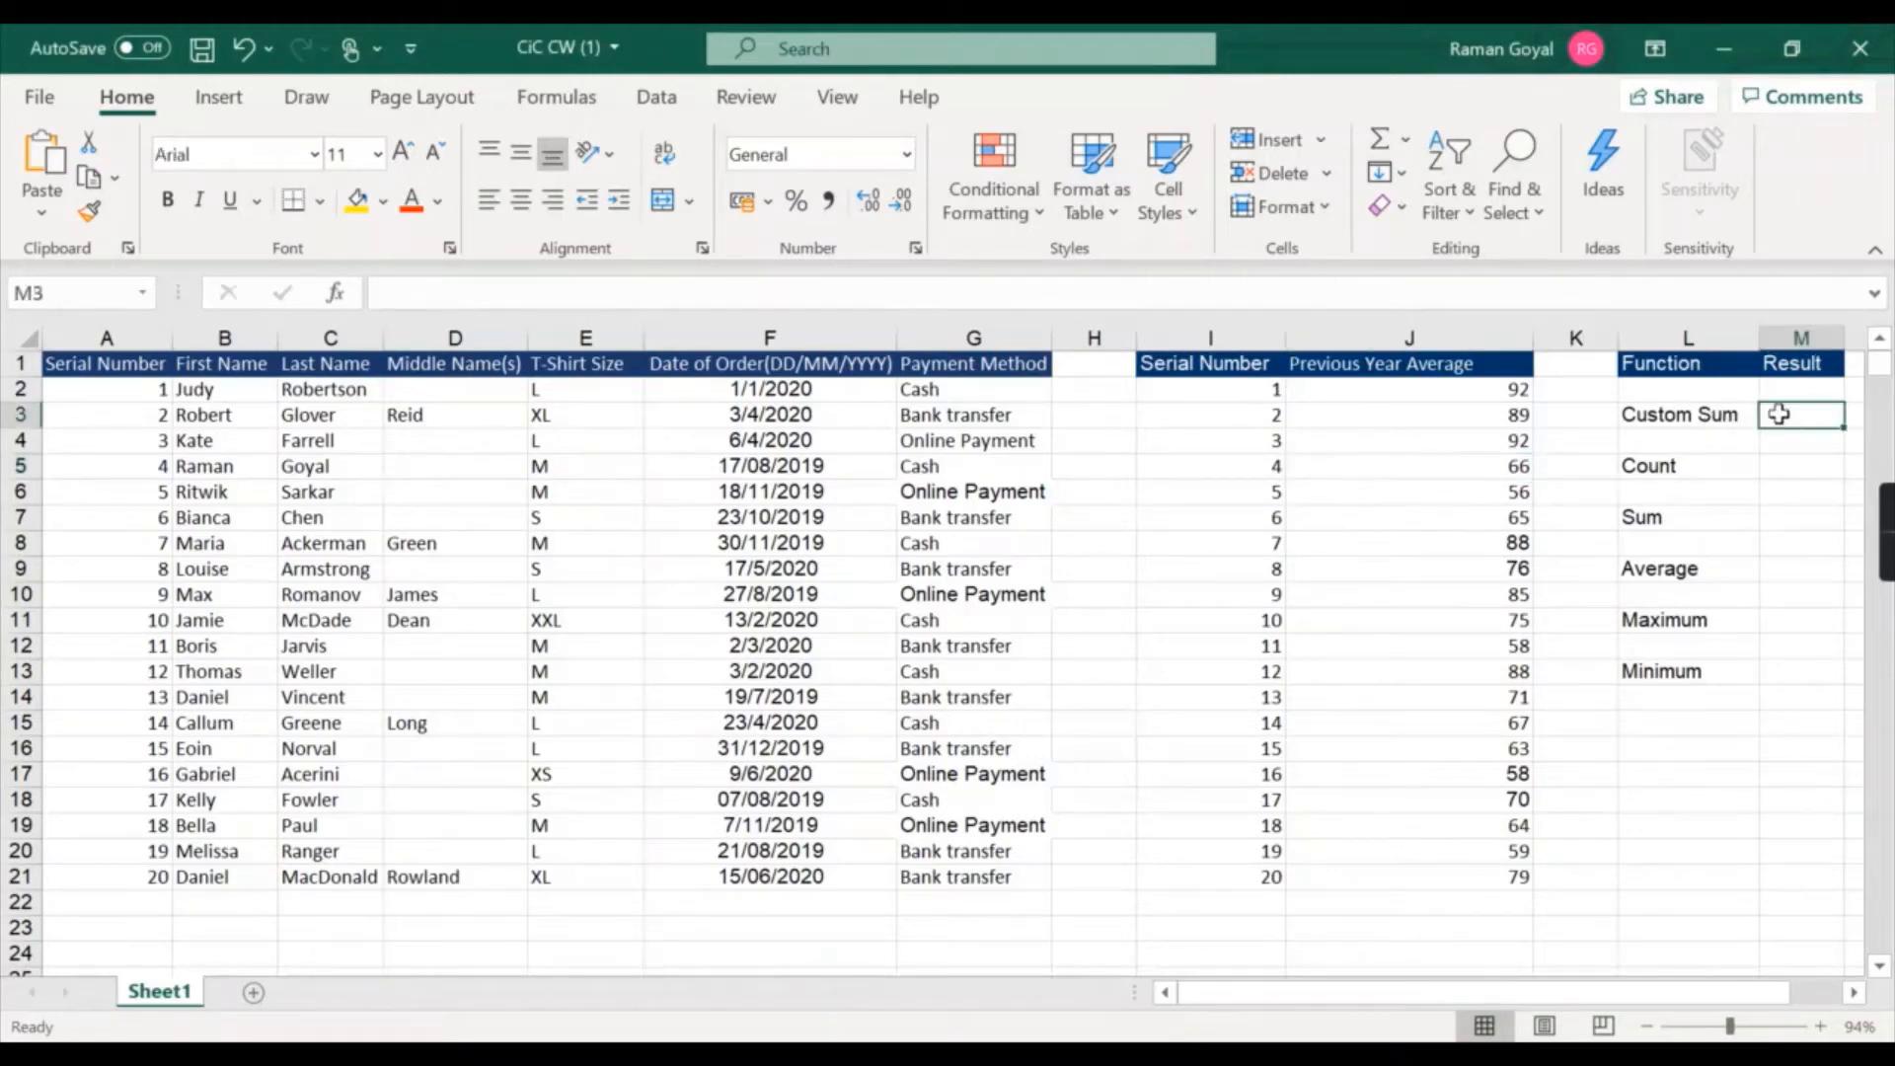
{"action": "double_click", "coordinate": [1780, 414]}
{"action": "double_click", "coordinate": [1727, 415]}
{"action": "double_click", "coordinate": [1790, 414]}
{"action": "double_click", "coordinate": [1790, 414]}
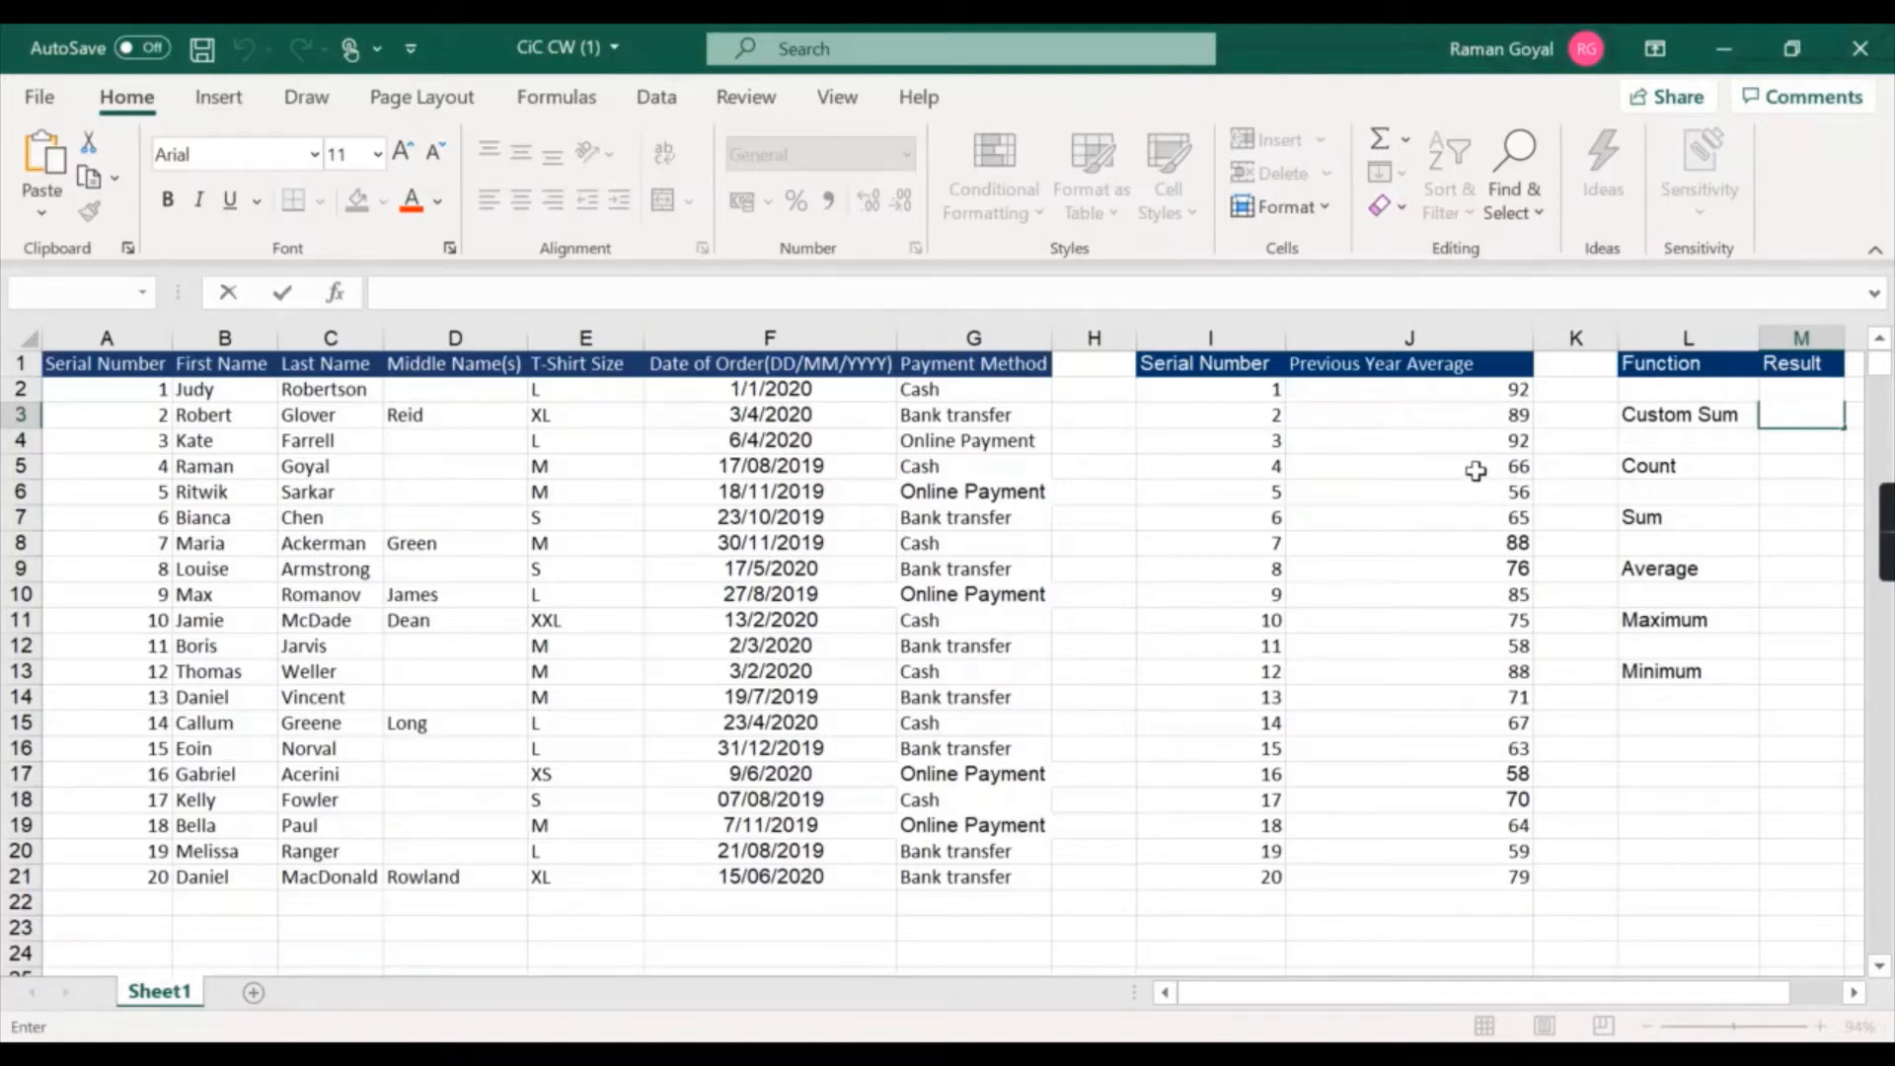
{"action": "left_click", "coordinate": [1475, 472]}
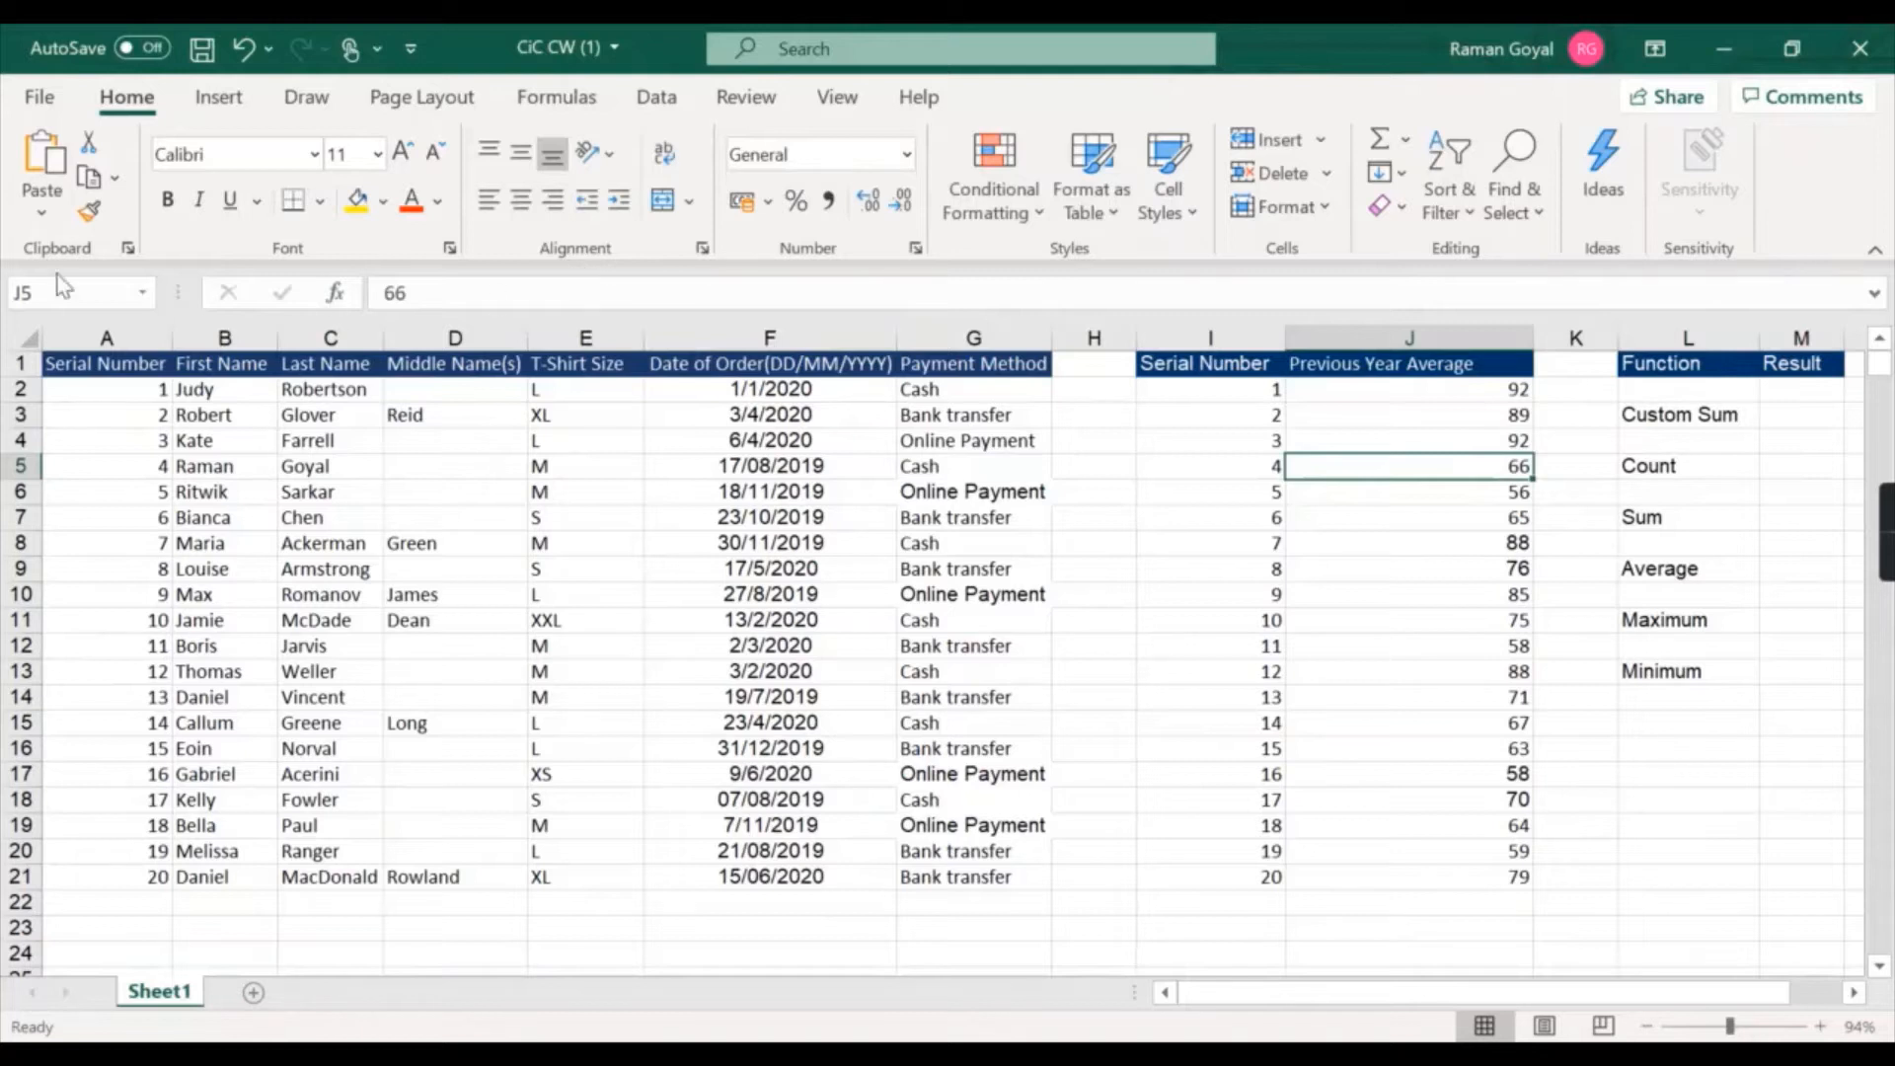
{"action": "left_click", "coordinate": [1455, 495]}
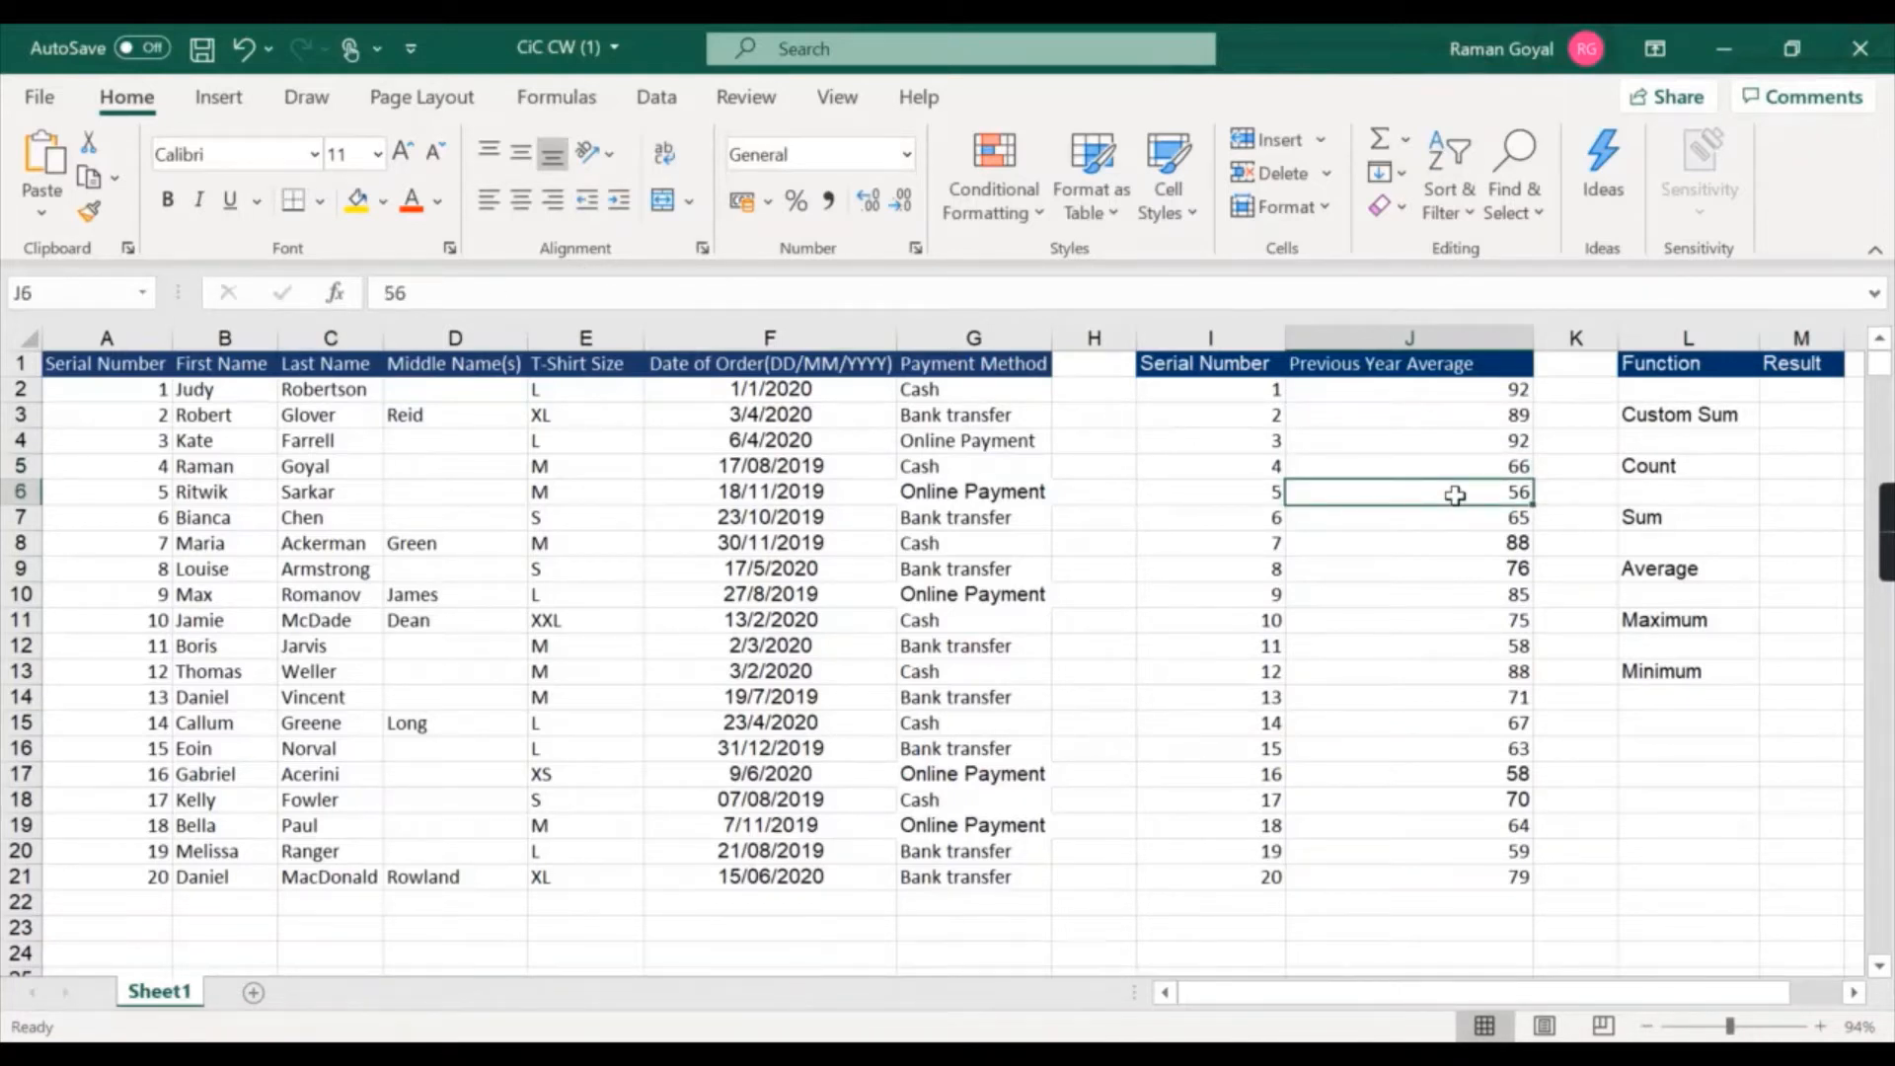
Enter a formula in the Custom Sum result cell that adds J5 and J6.
{"action": "double_click", "coordinate": [1777, 422]}
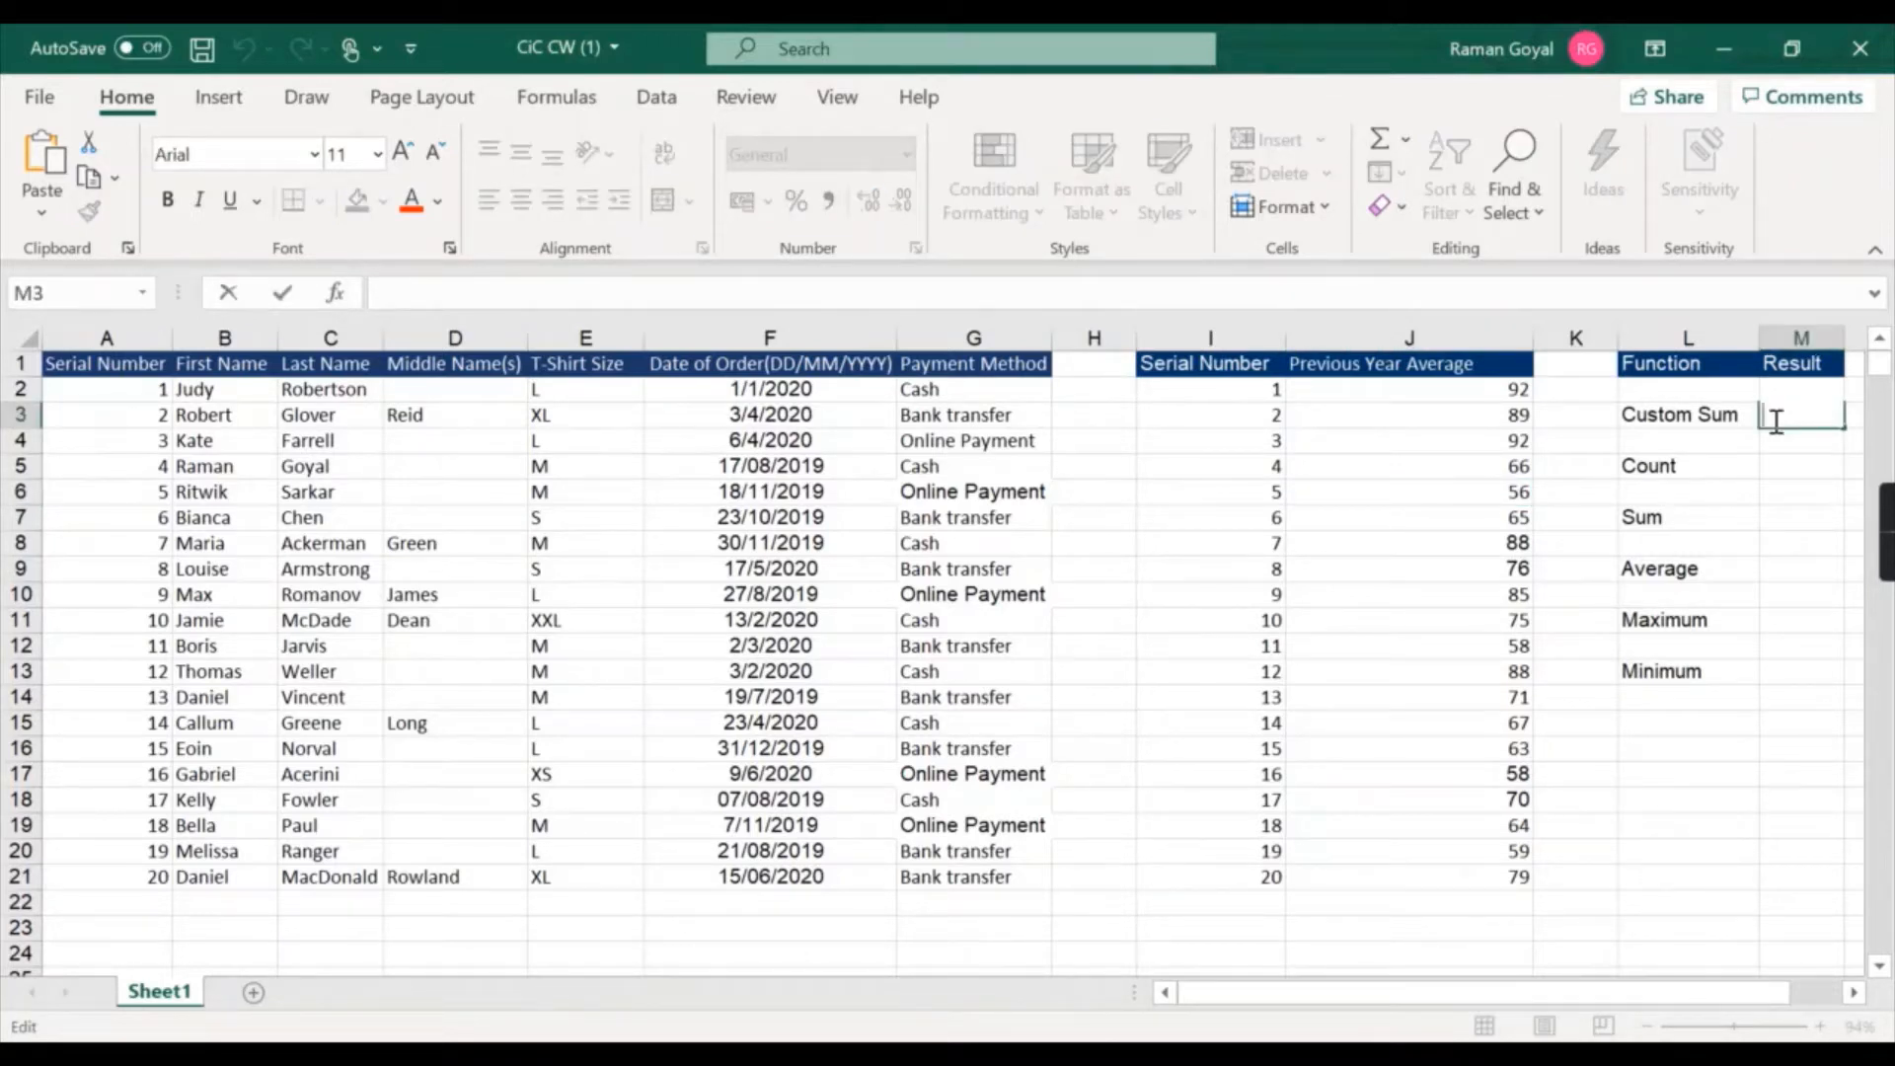
{"action": "type", "text": "="}
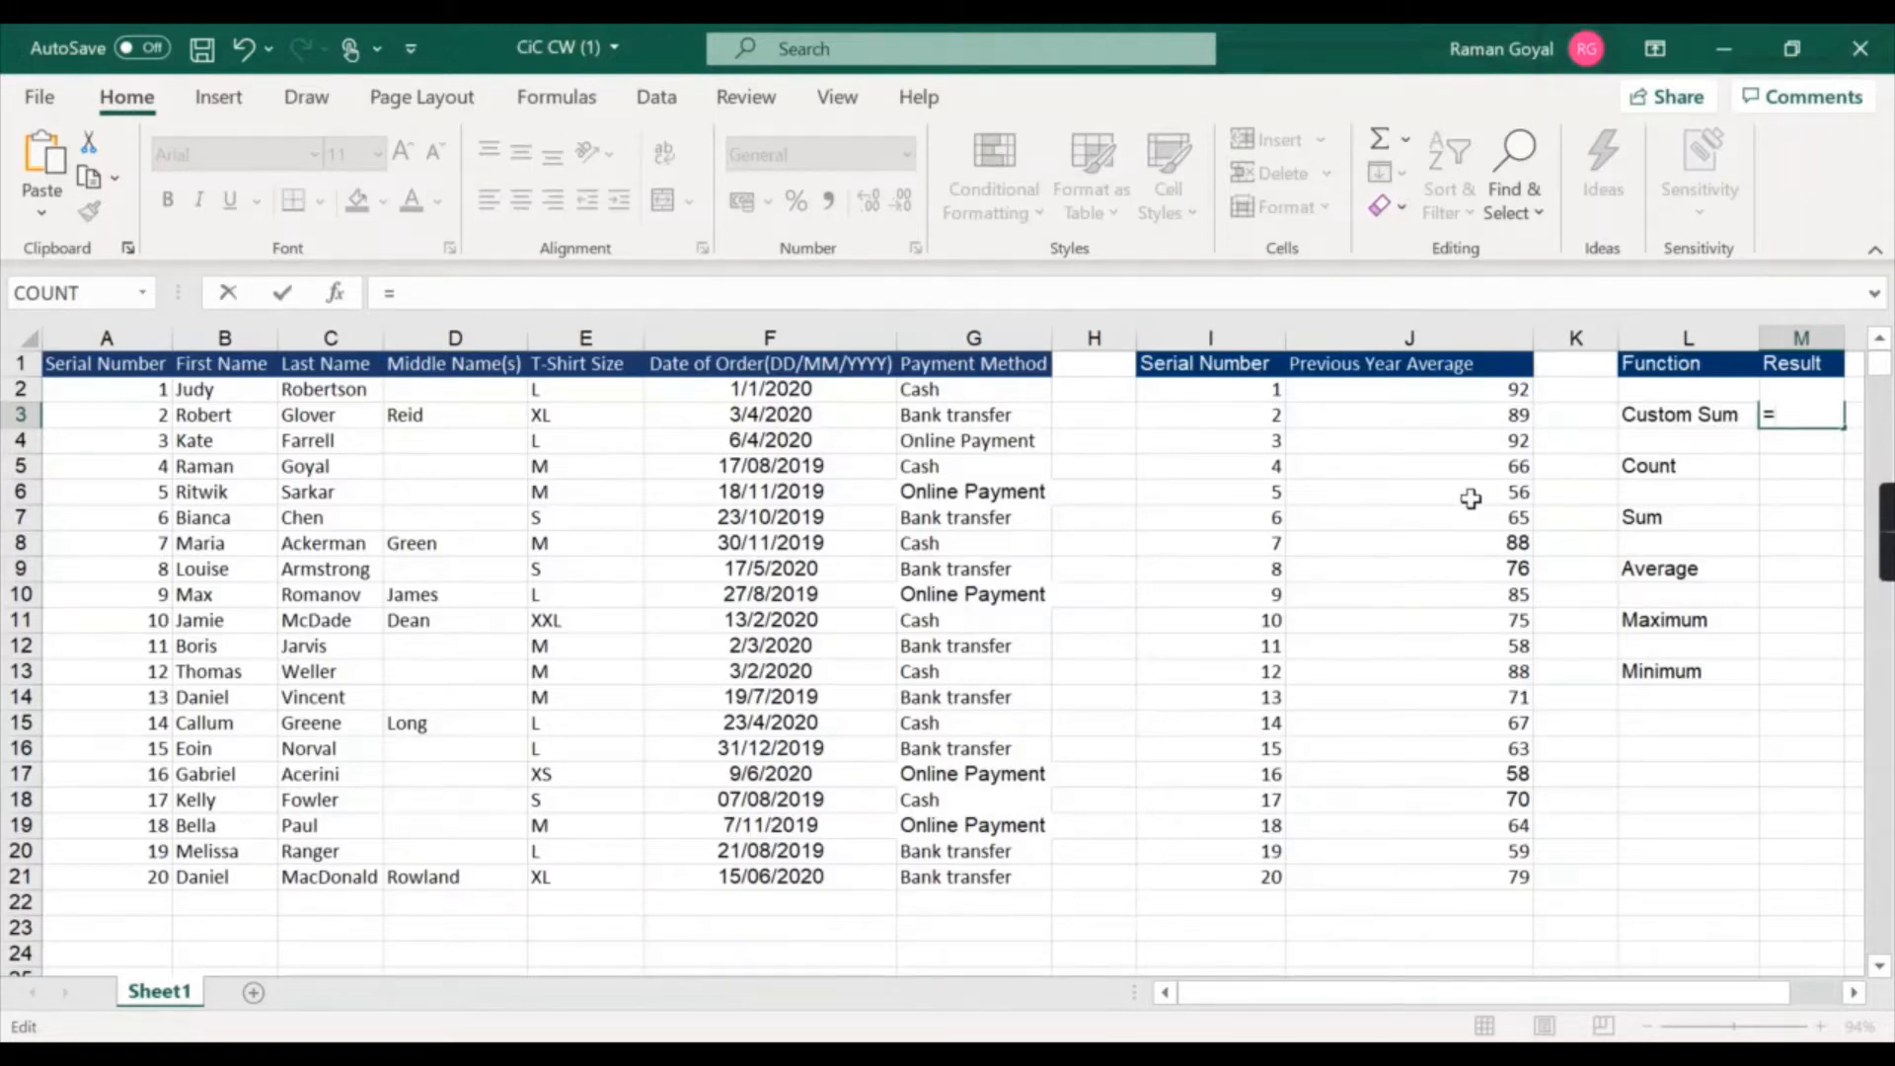
{"action": "left_click", "coordinate": [1417, 471]}
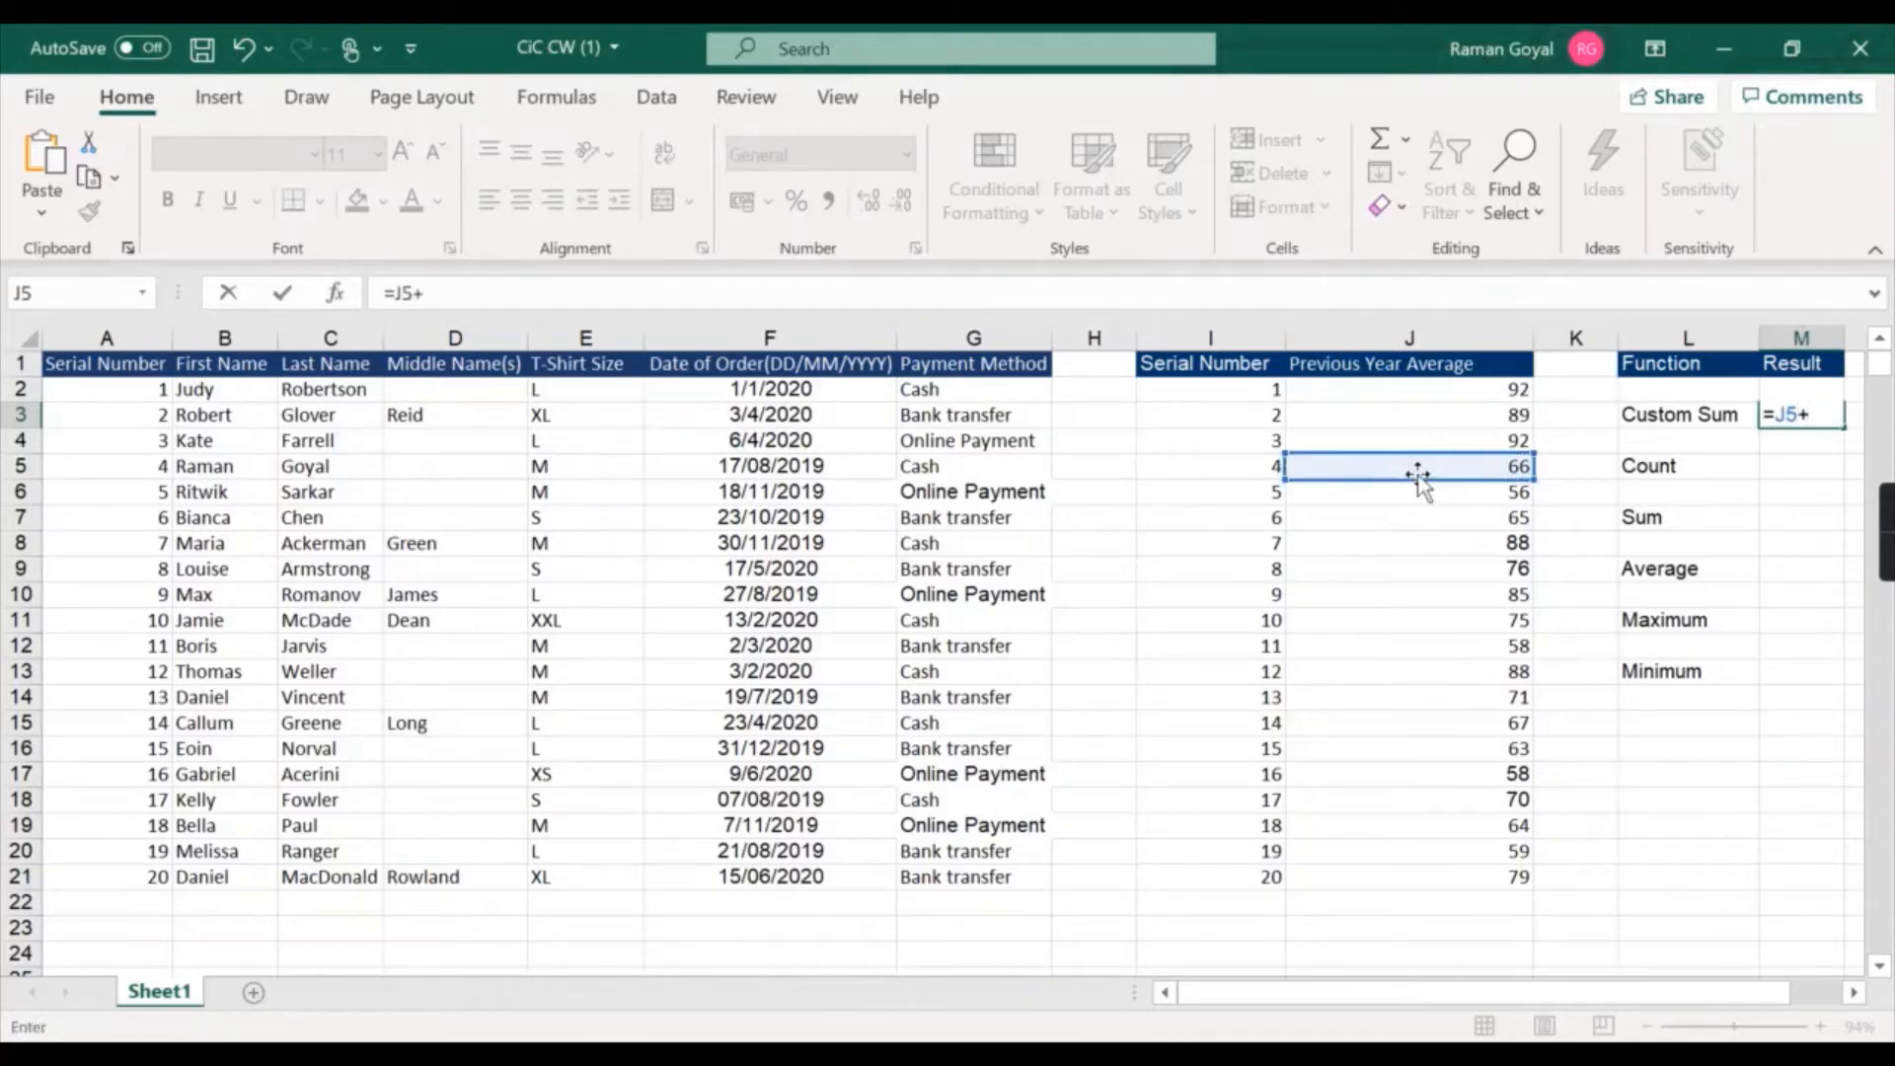
{"action": "type", "text": "+"}
{"action": "left_click", "coordinate": [1430, 498]}
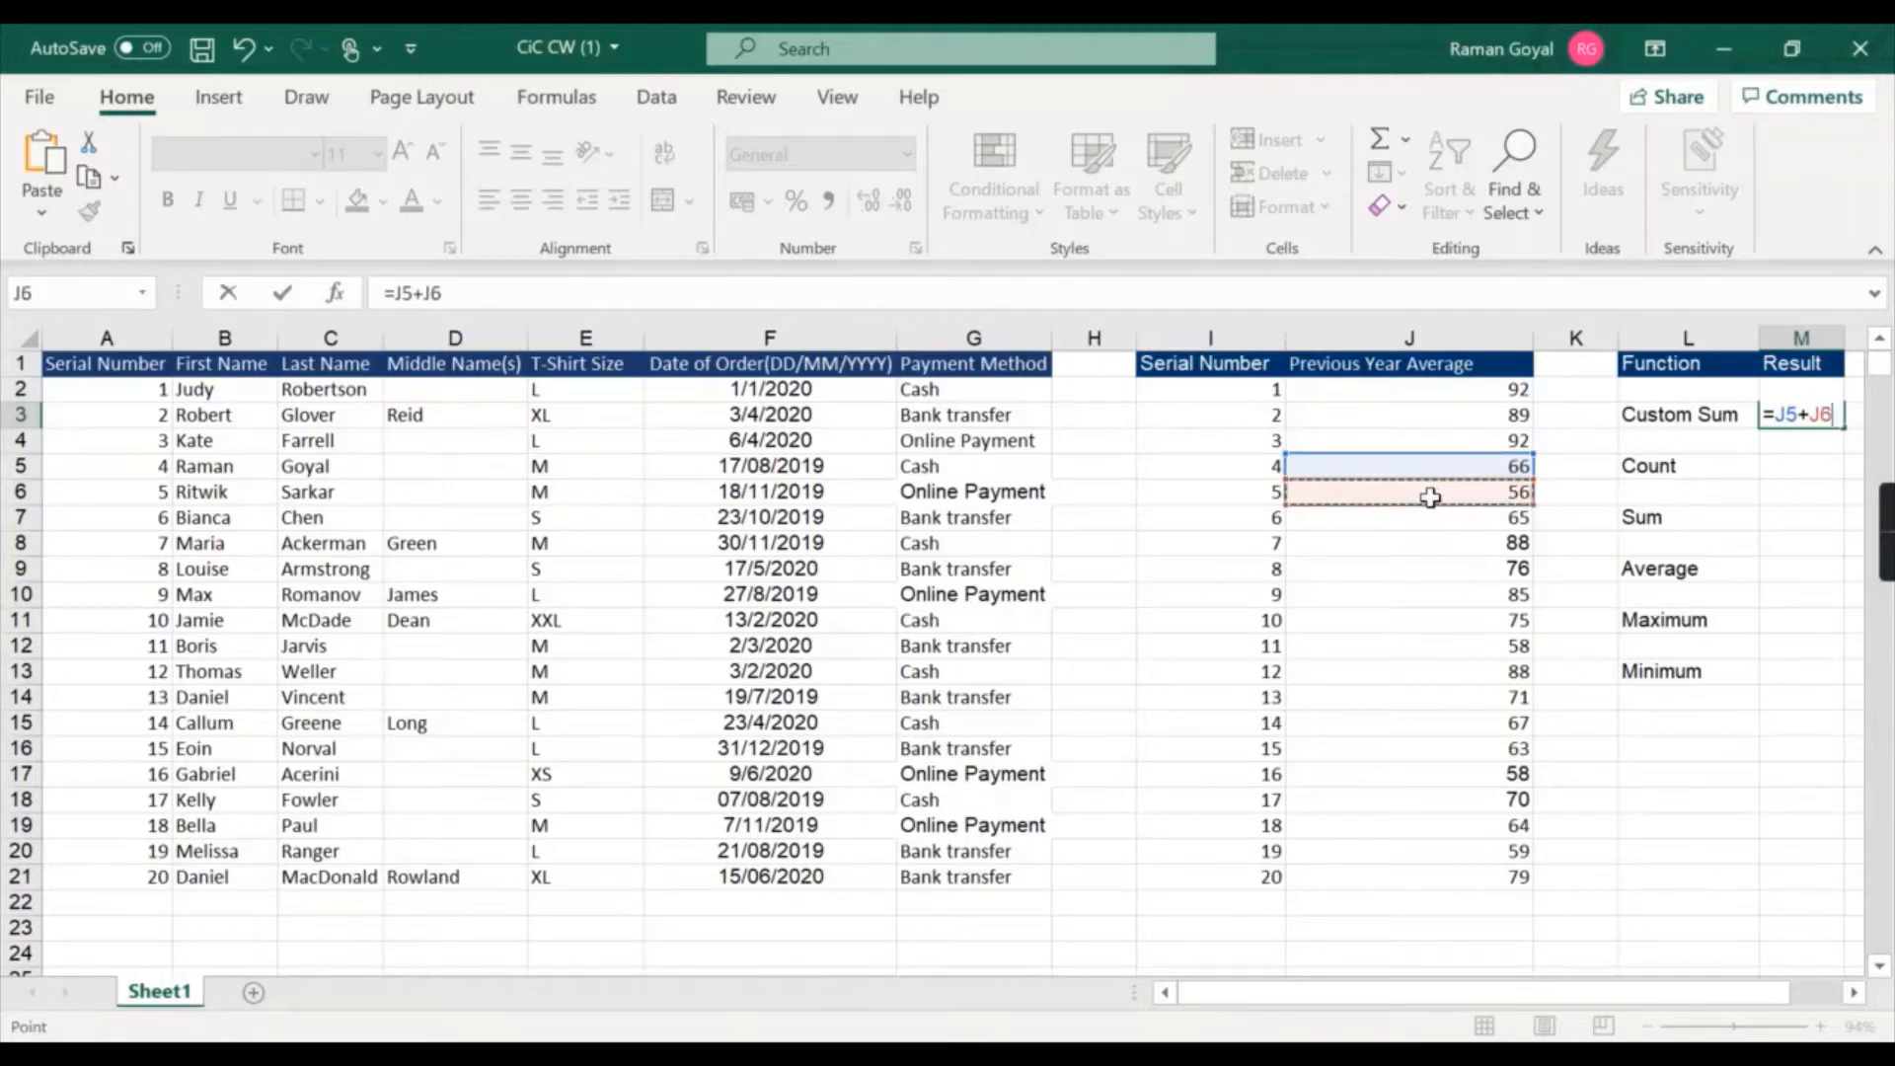
{"action": "key", "text": "Return"}
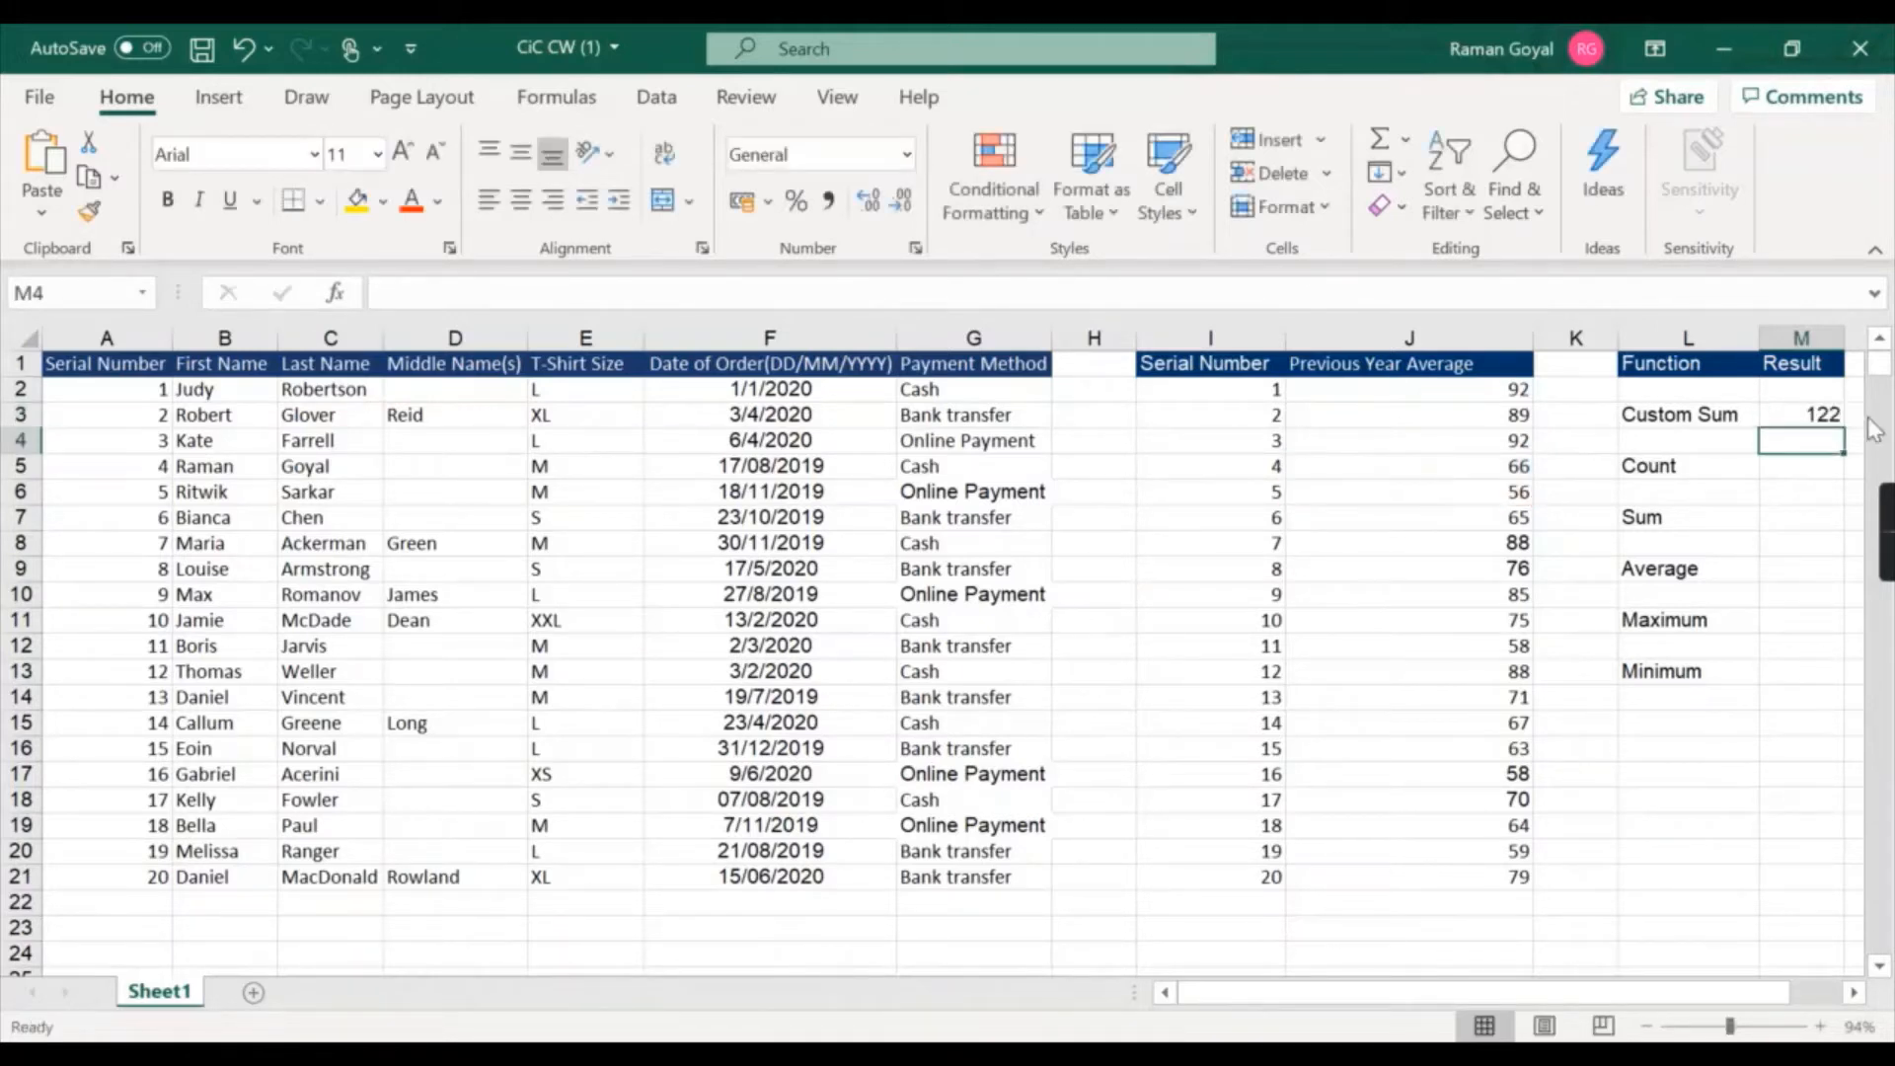
Enter =count(J2:J21) in the Count result cell to count the Previous Year Average values.
{"action": "left_click", "coordinate": [1788, 419]}
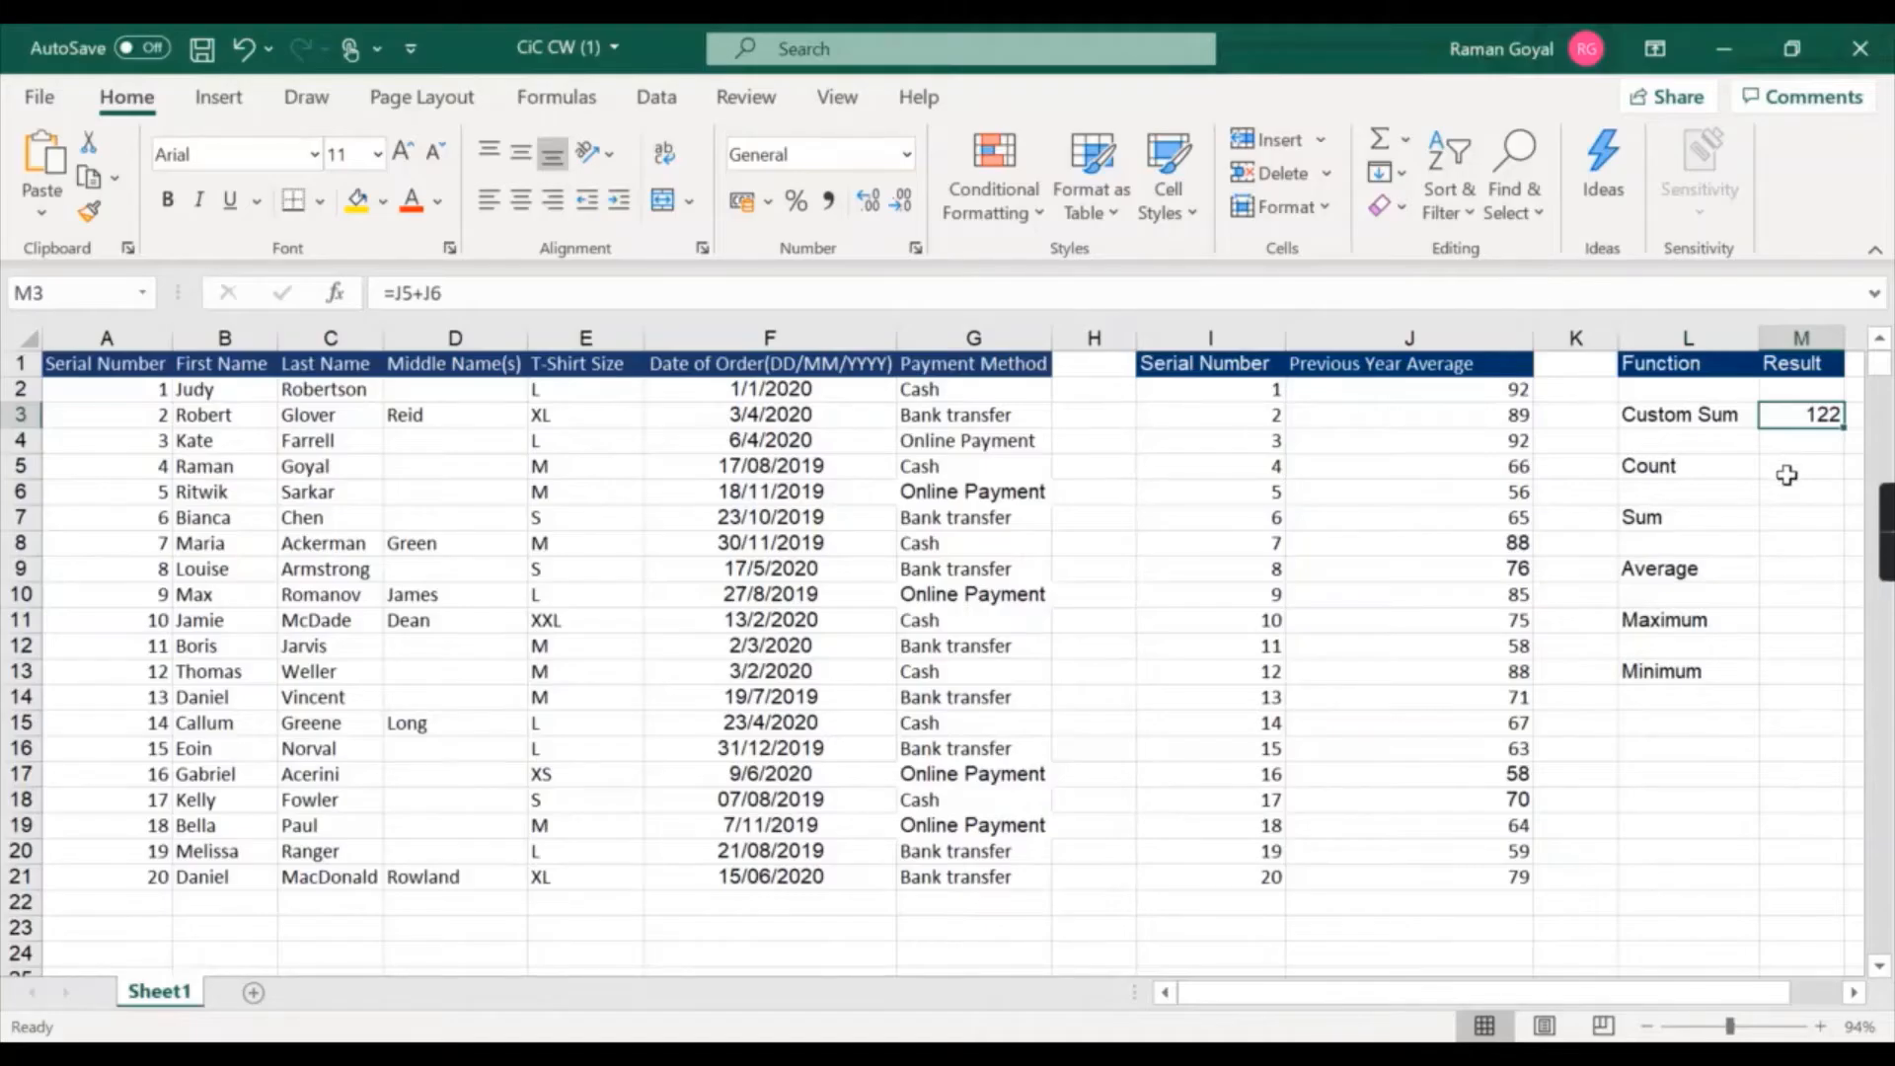
{"action": "left_click", "coordinate": [1789, 473]}
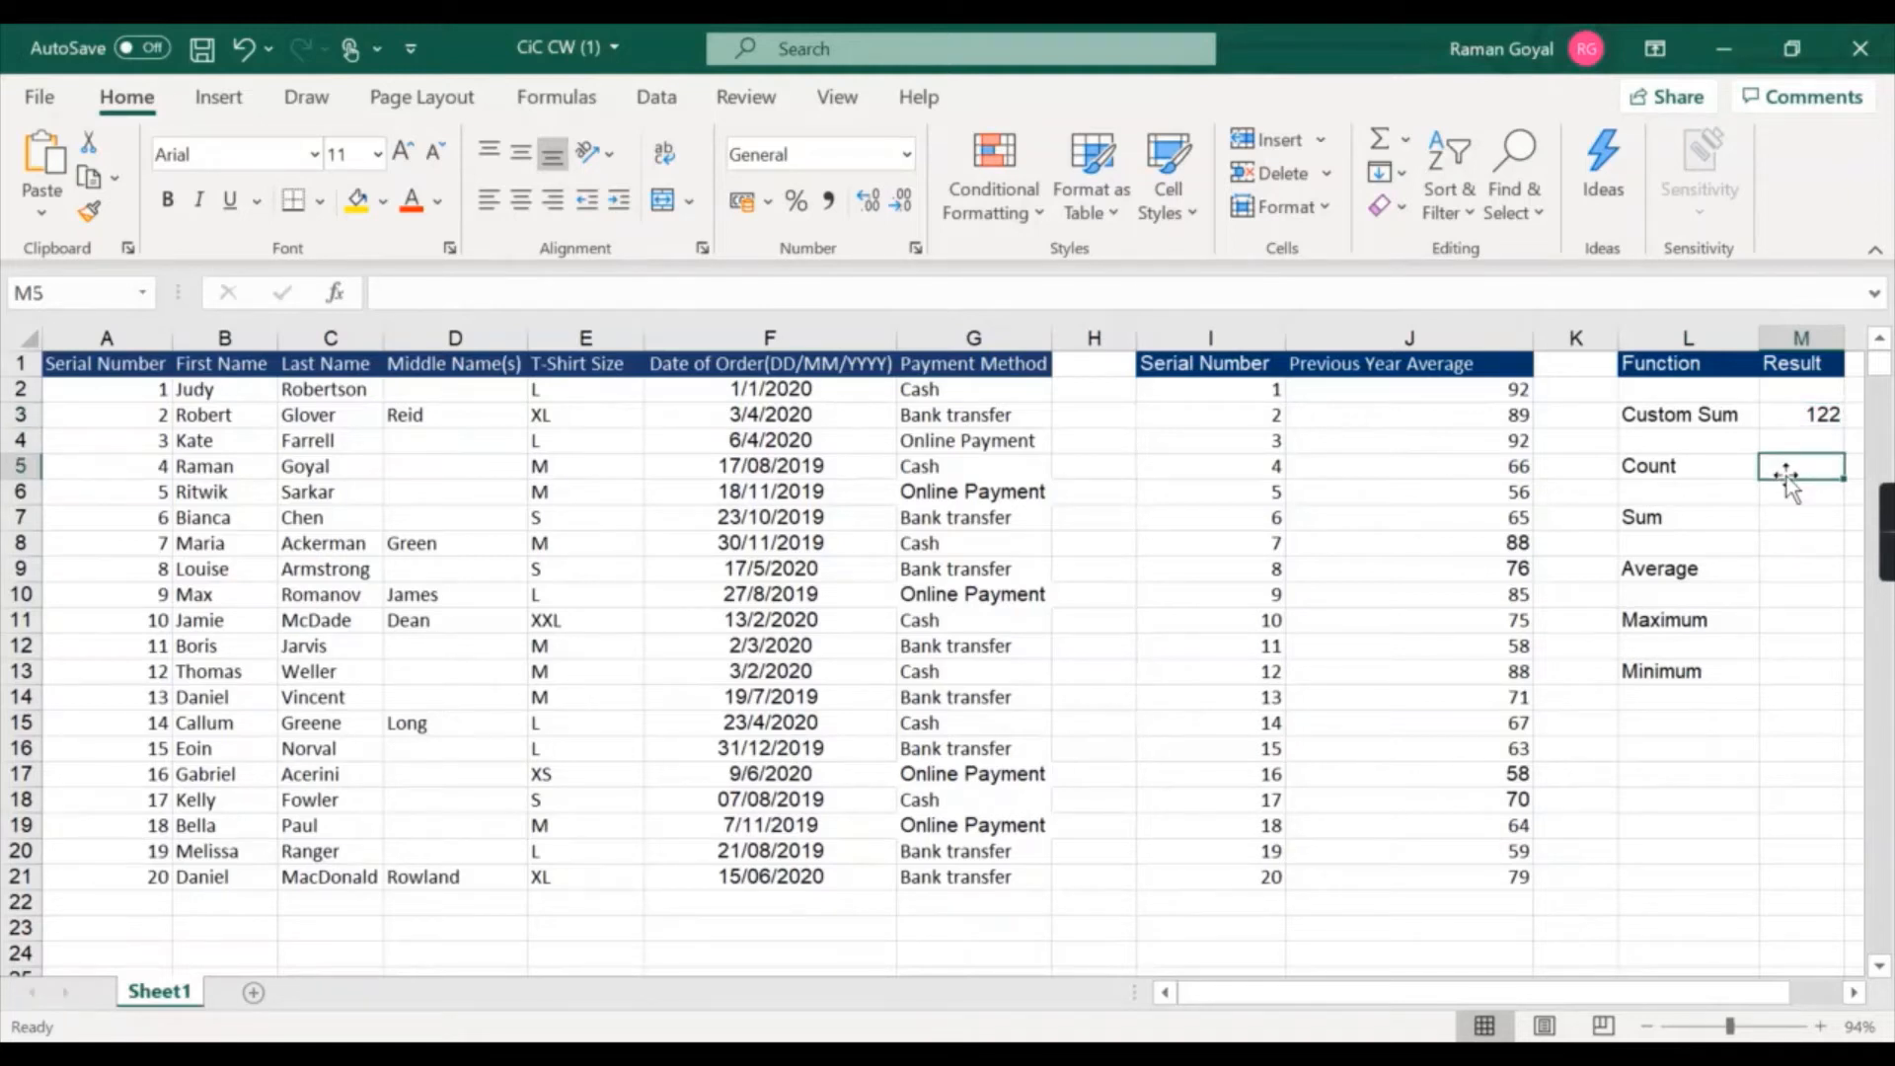
{"action": "left_click", "coordinate": [1700, 473]}
{"action": "left_click", "coordinate": [1711, 541]}
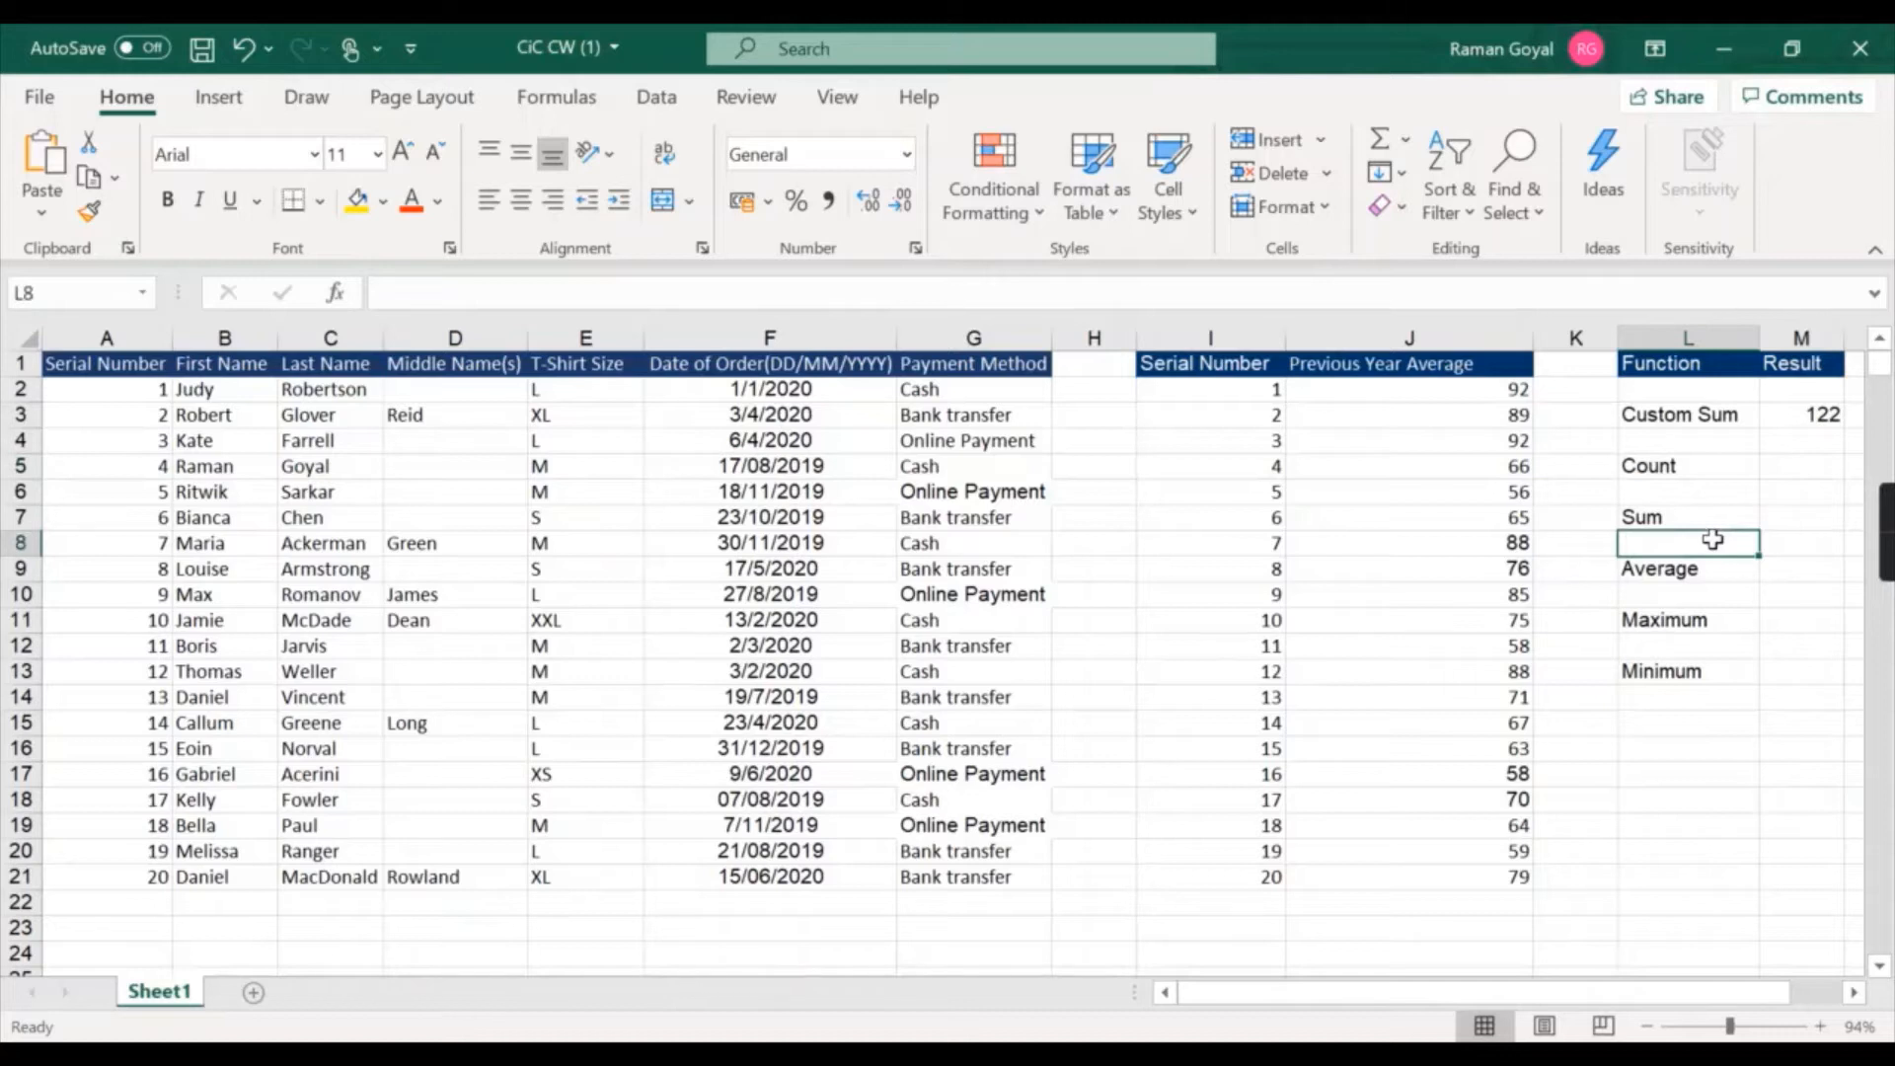
{"action": "left_click", "coordinate": [1732, 471]}
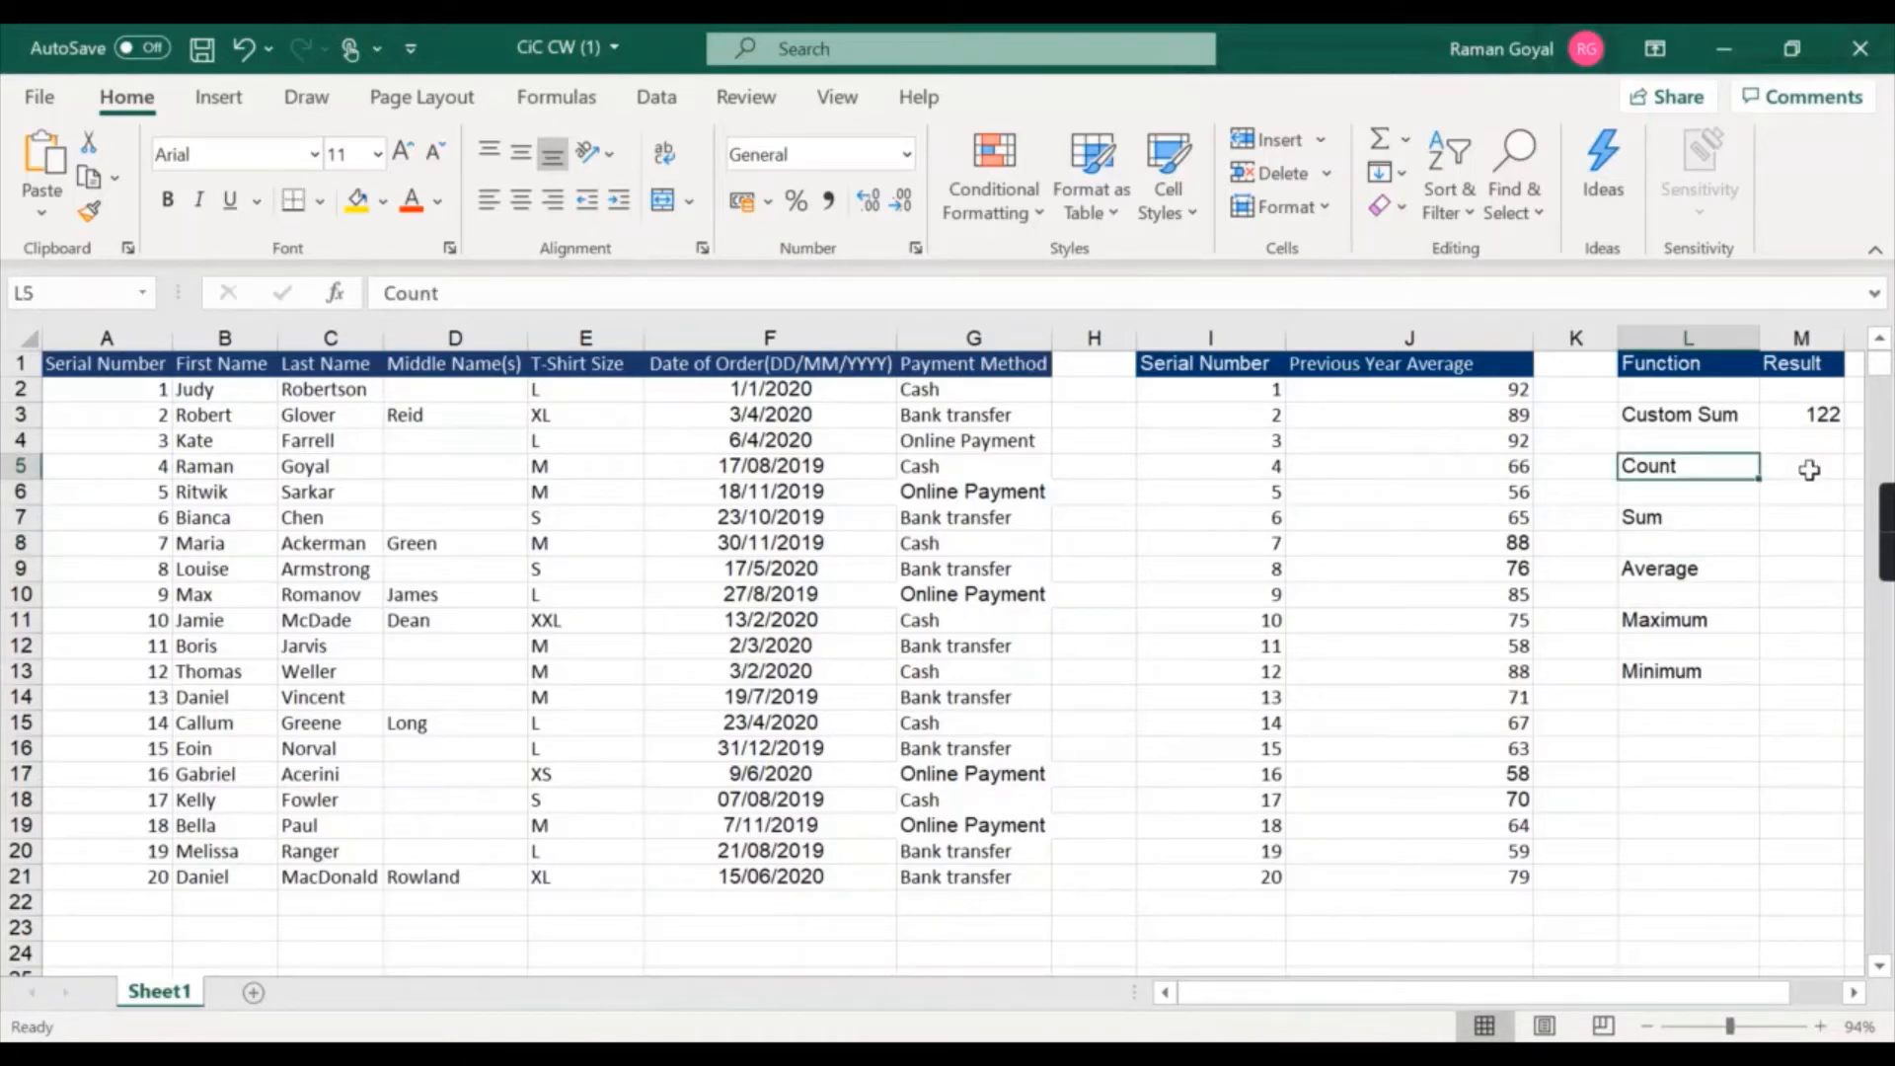
{"action": "left_click", "coordinate": [1811, 467]}
{"action": "double_click", "coordinate": [1810, 468]}
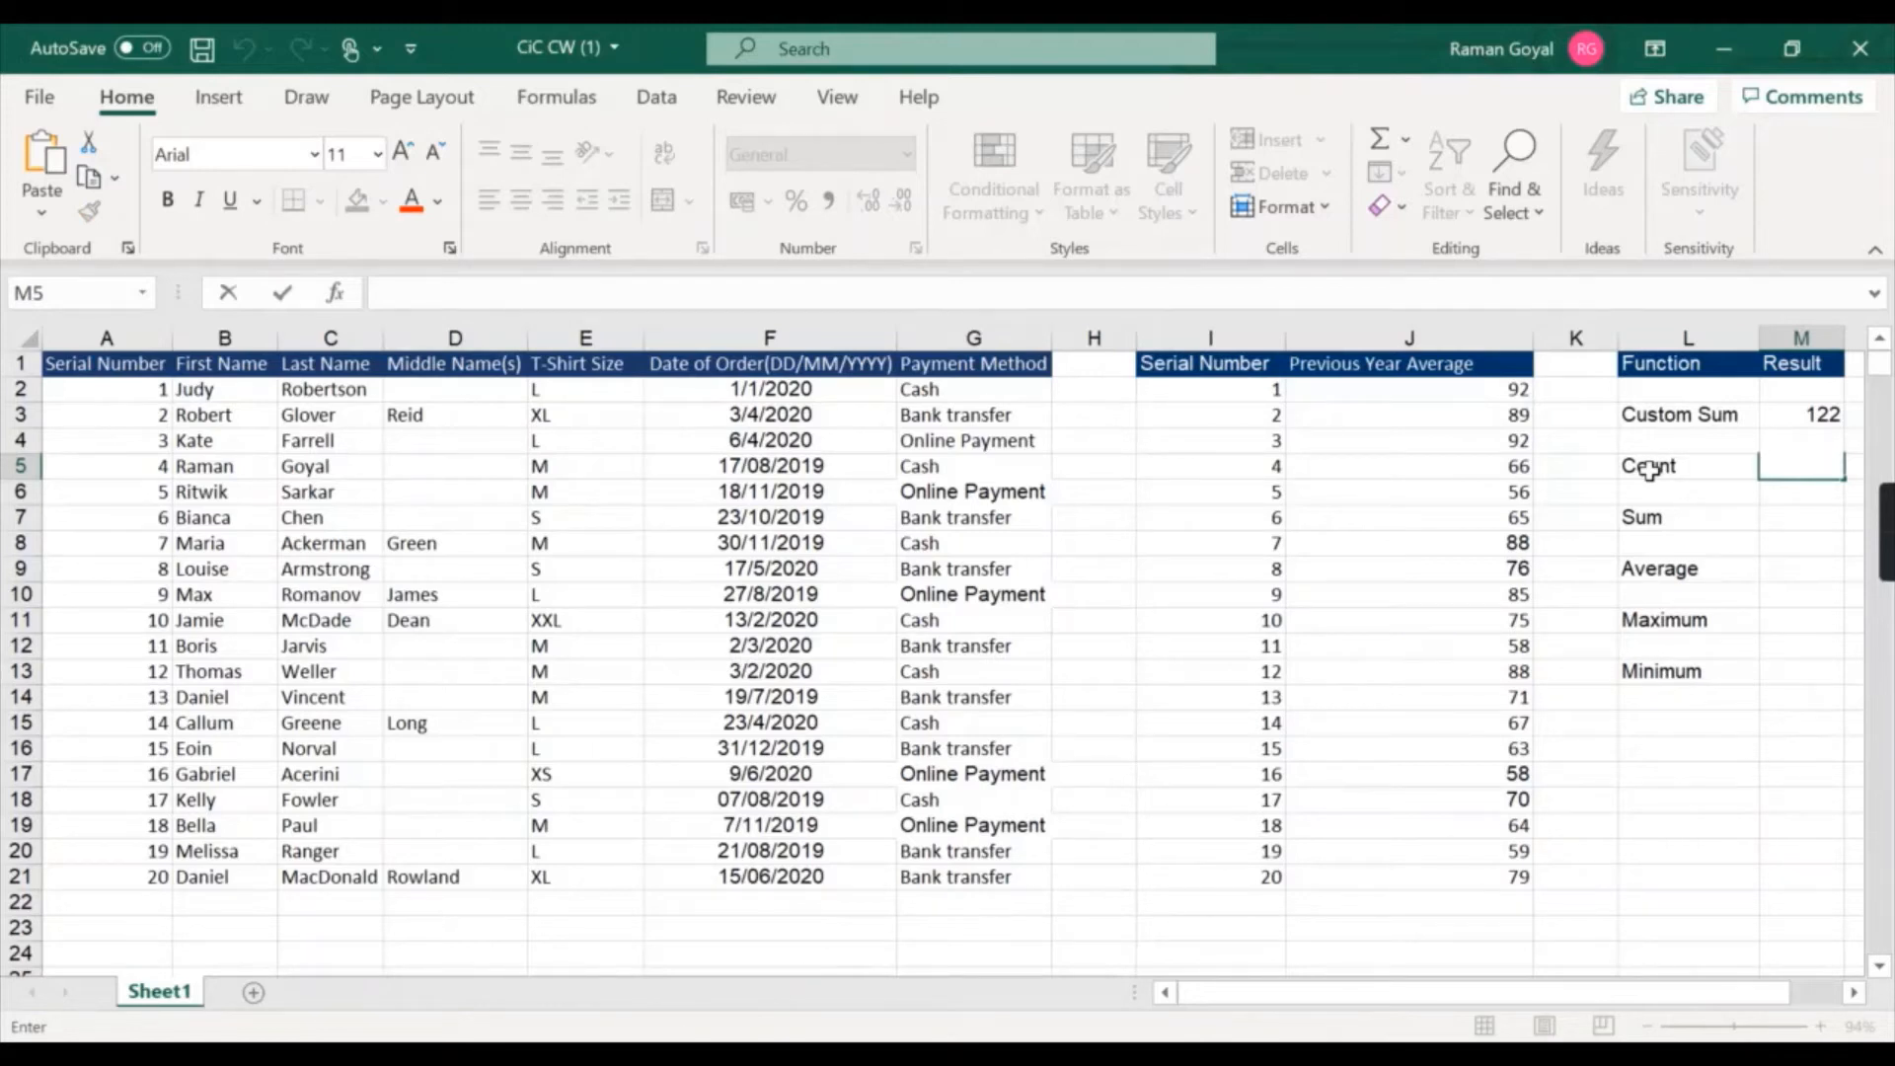
{"action": "type", "text": "=coun"}
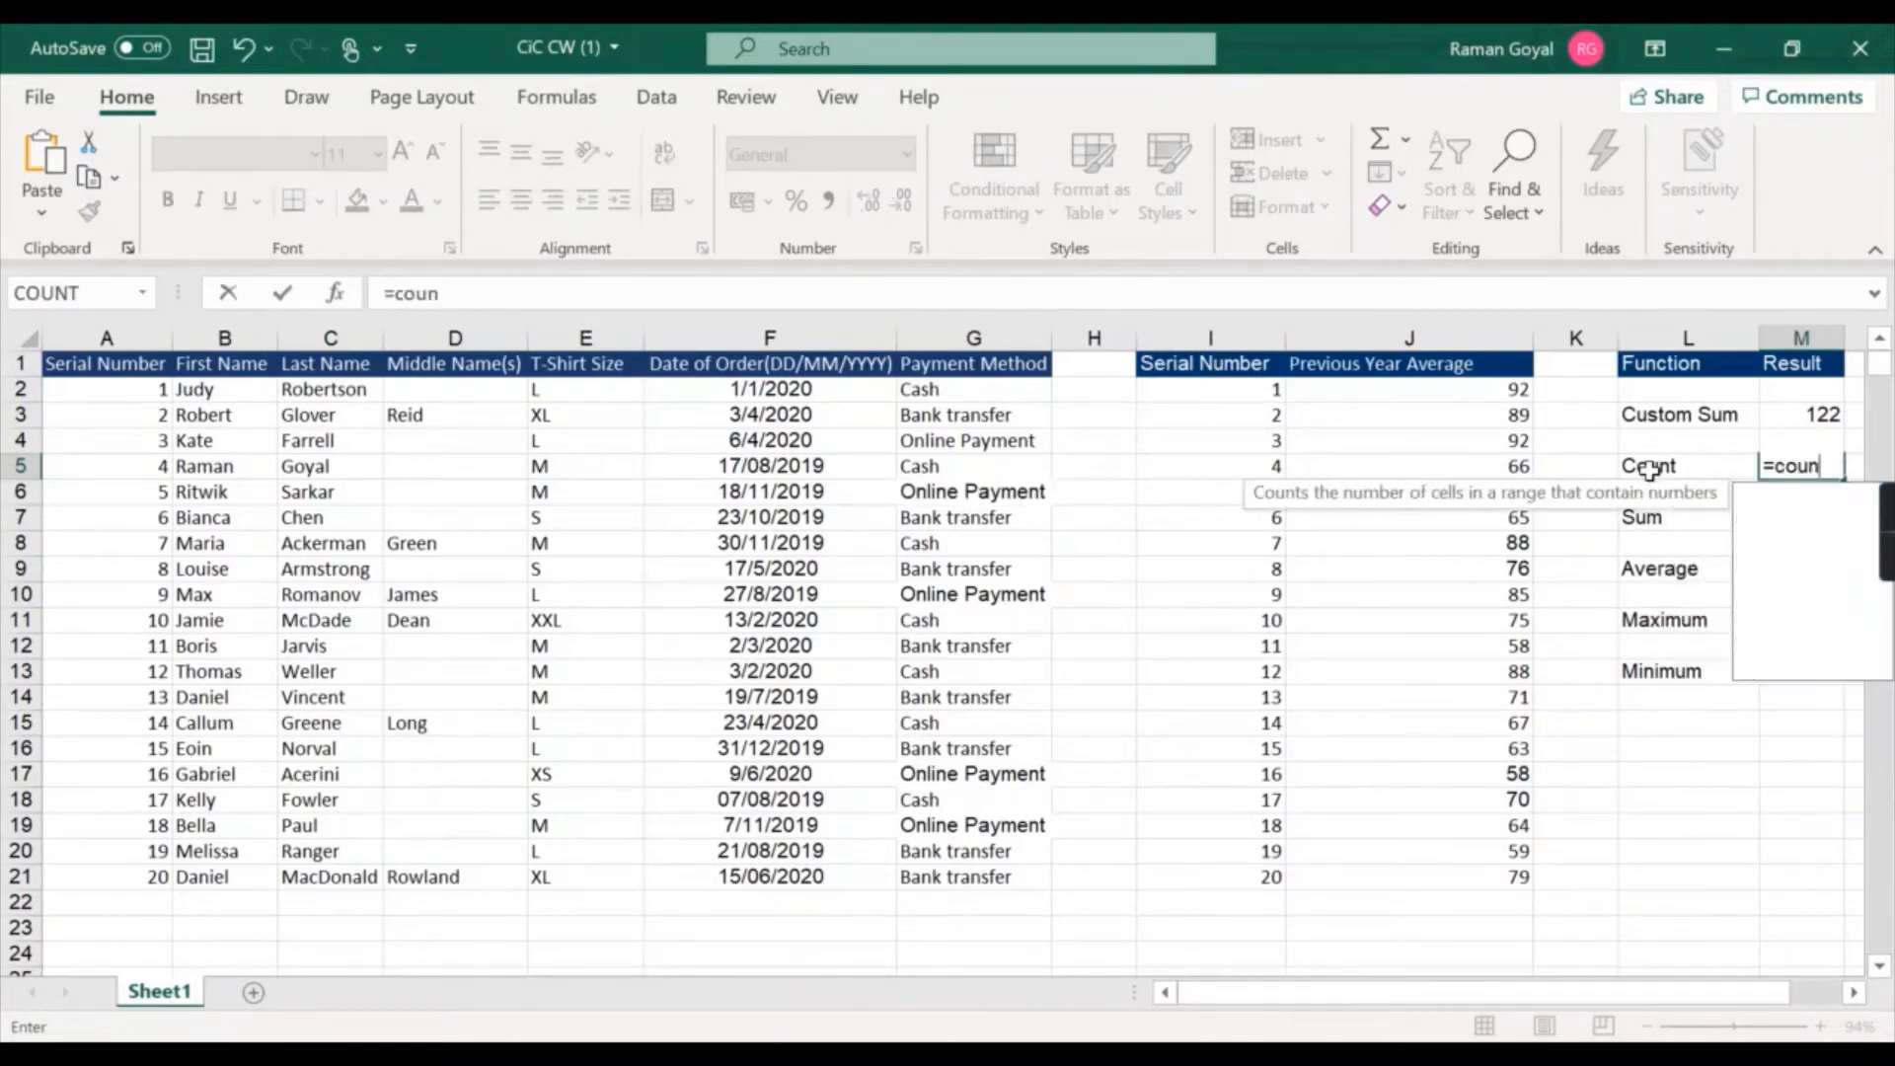
{"action": "type", "text": "t"}
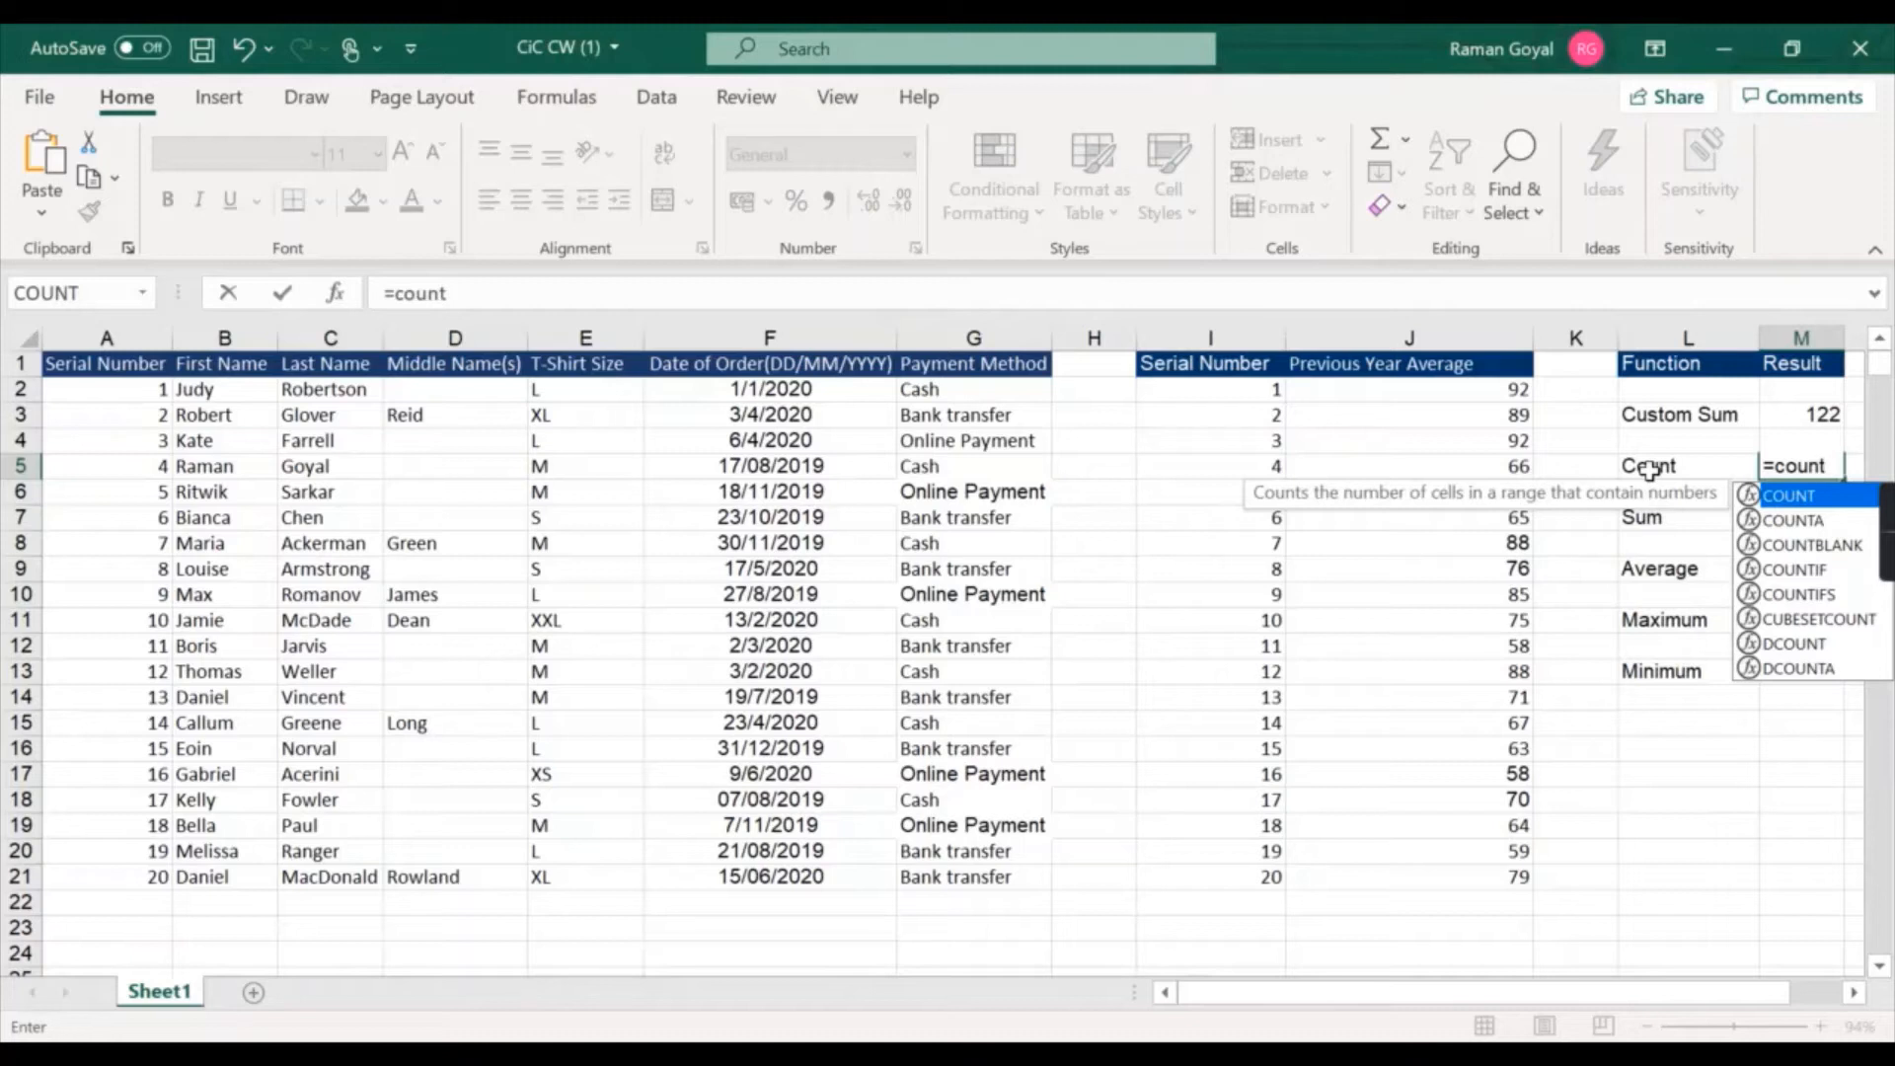
{"action": "type", "text": "("}
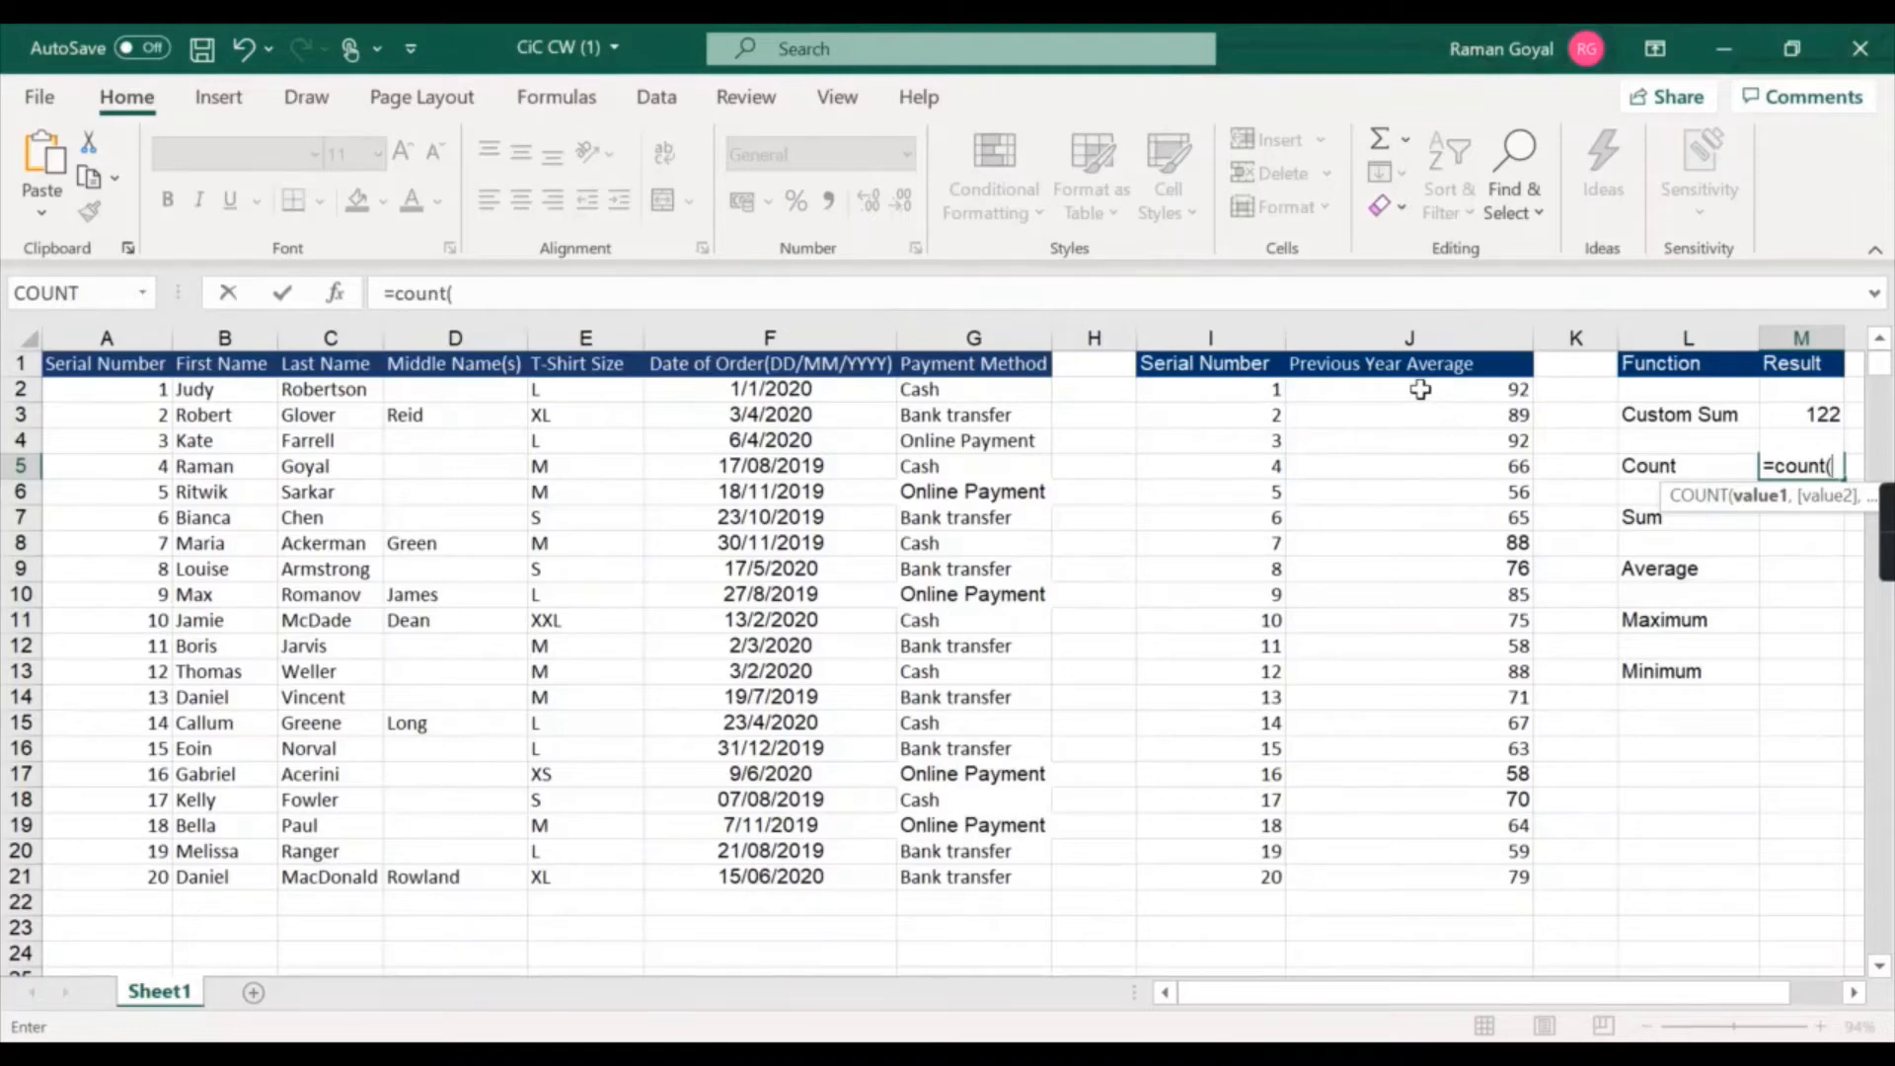
{"action": "left_click_drag", "start_coordinate": [1420, 389], "coordinate": [1494, 875]}
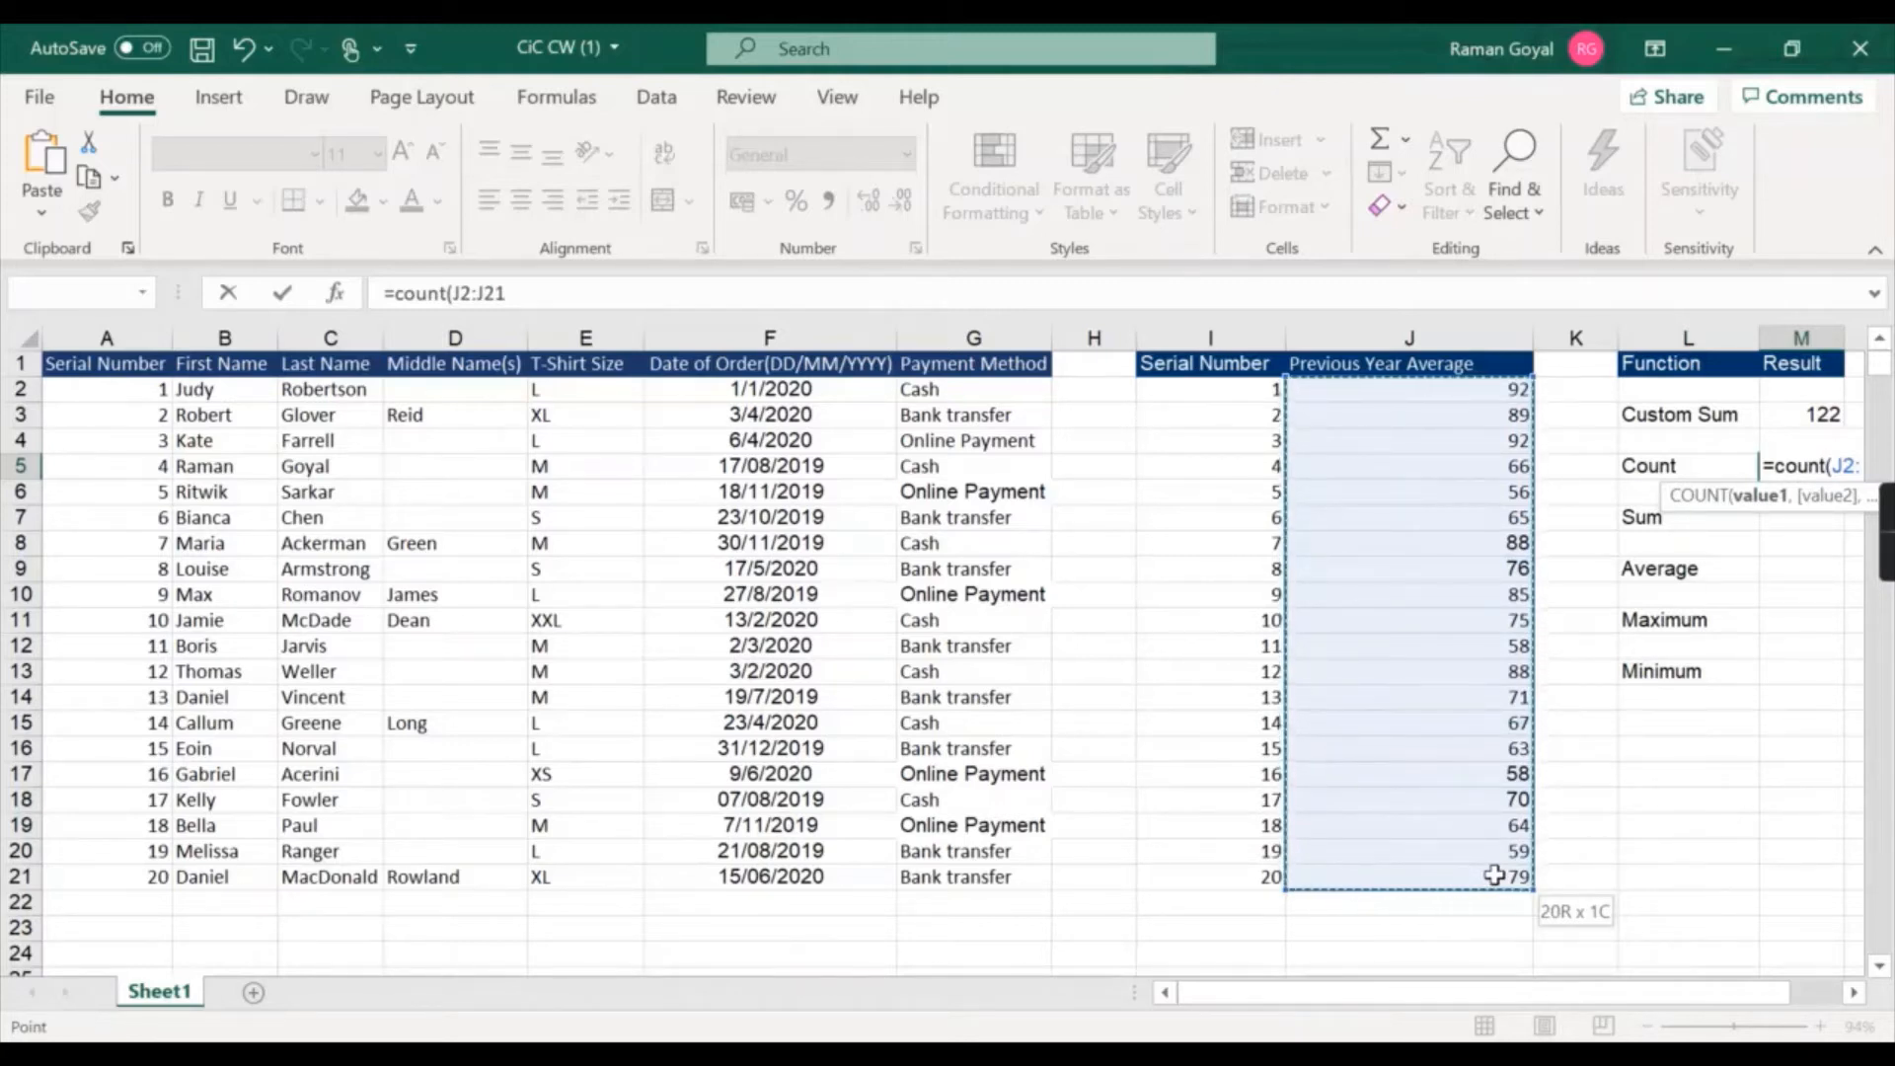
{"action": "left_click_drag", "start_coordinate": [1495, 875], "coordinate": [1494, 875]}
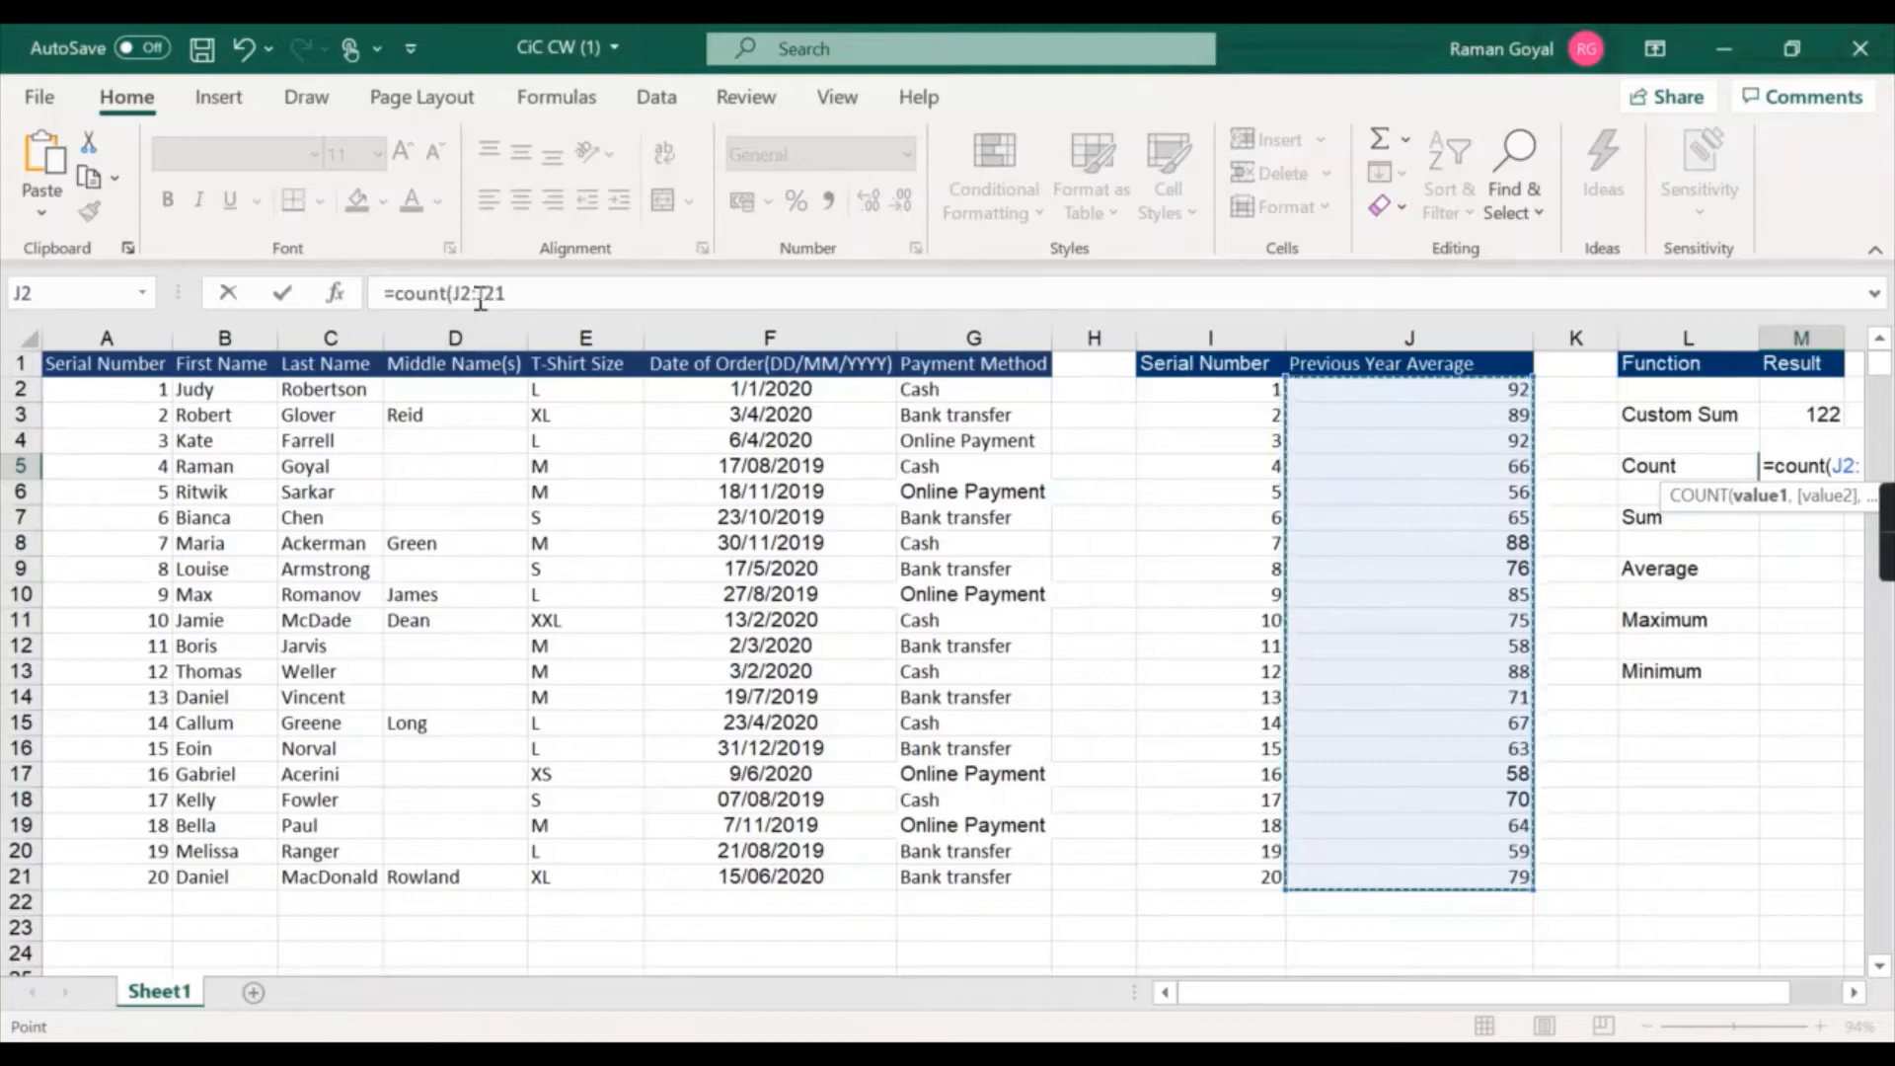
{"action": "type", "text": ")"}
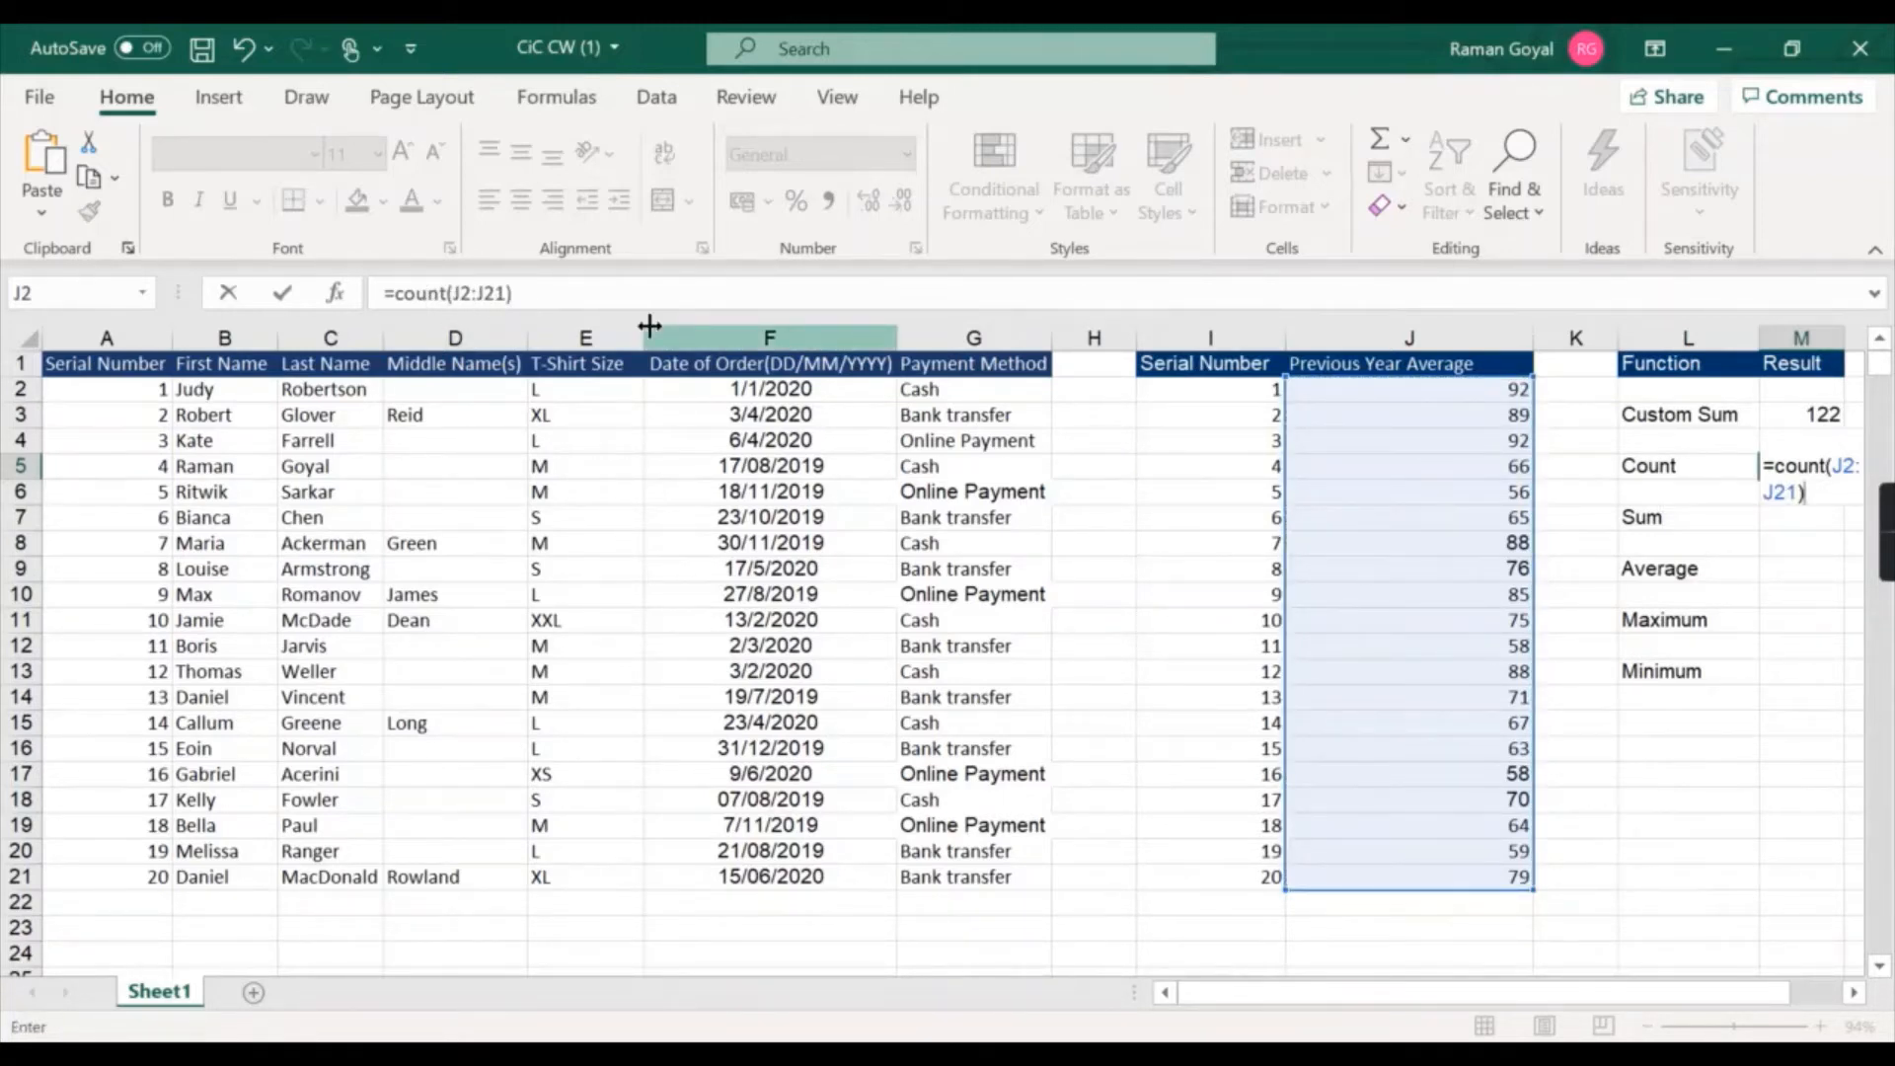
{"action": "key", "text": "Return"}
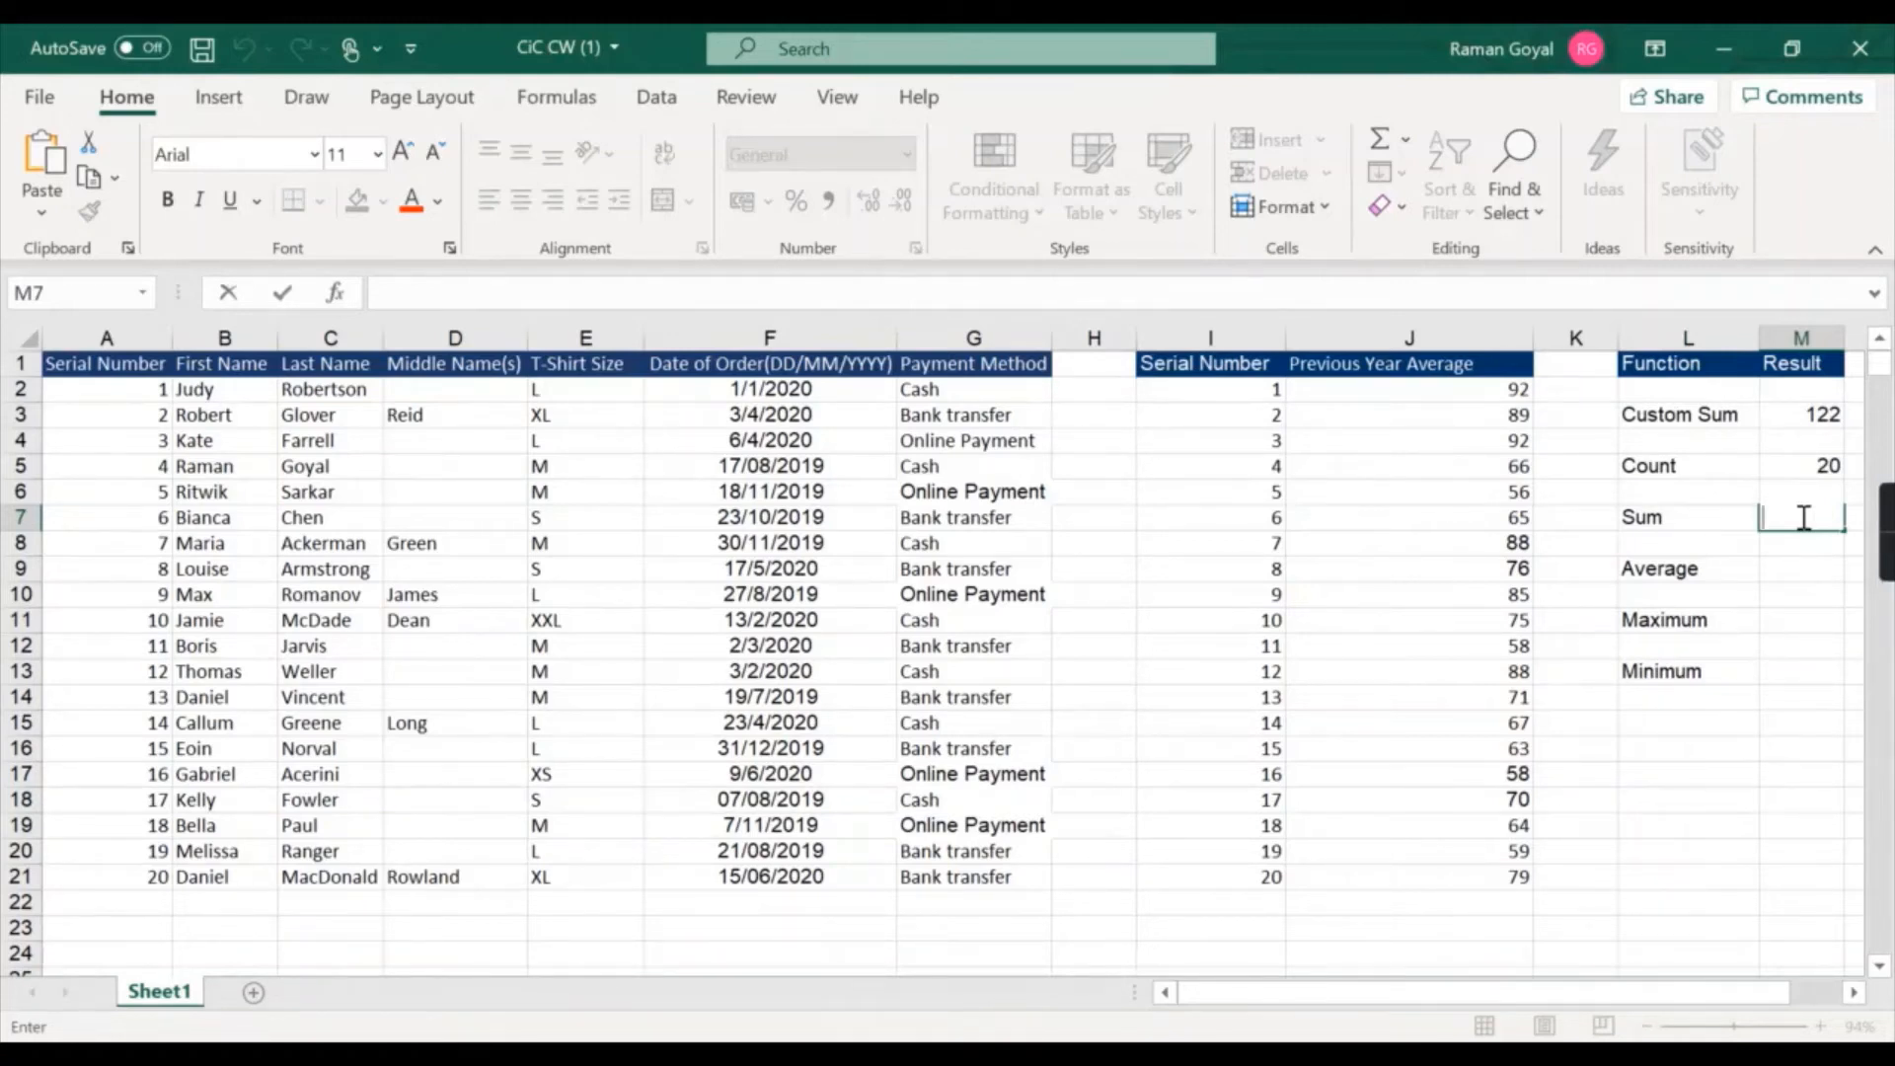
Enter =sum(J2:J21) in the Sum result cell to total the Previous Year Average column.
{"action": "type", "text": "="}
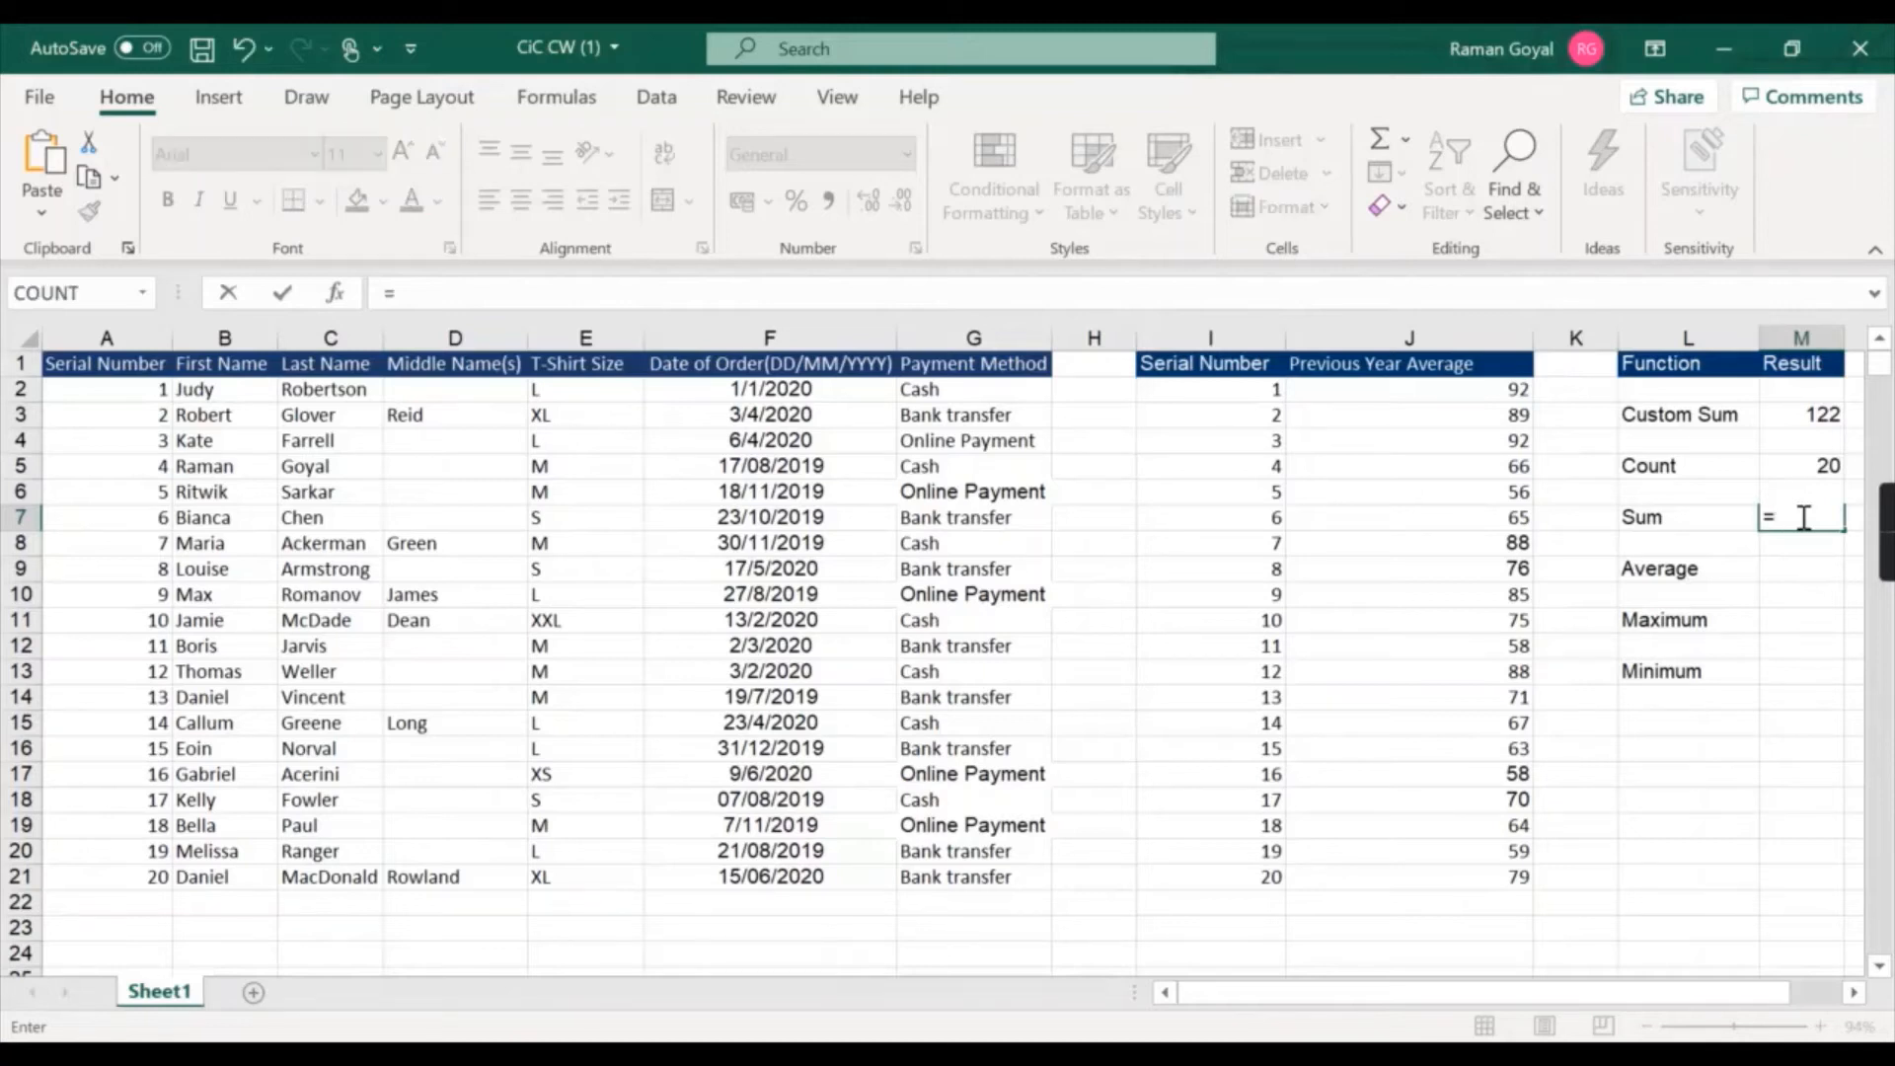
{"action": "type", "text": "sum"}
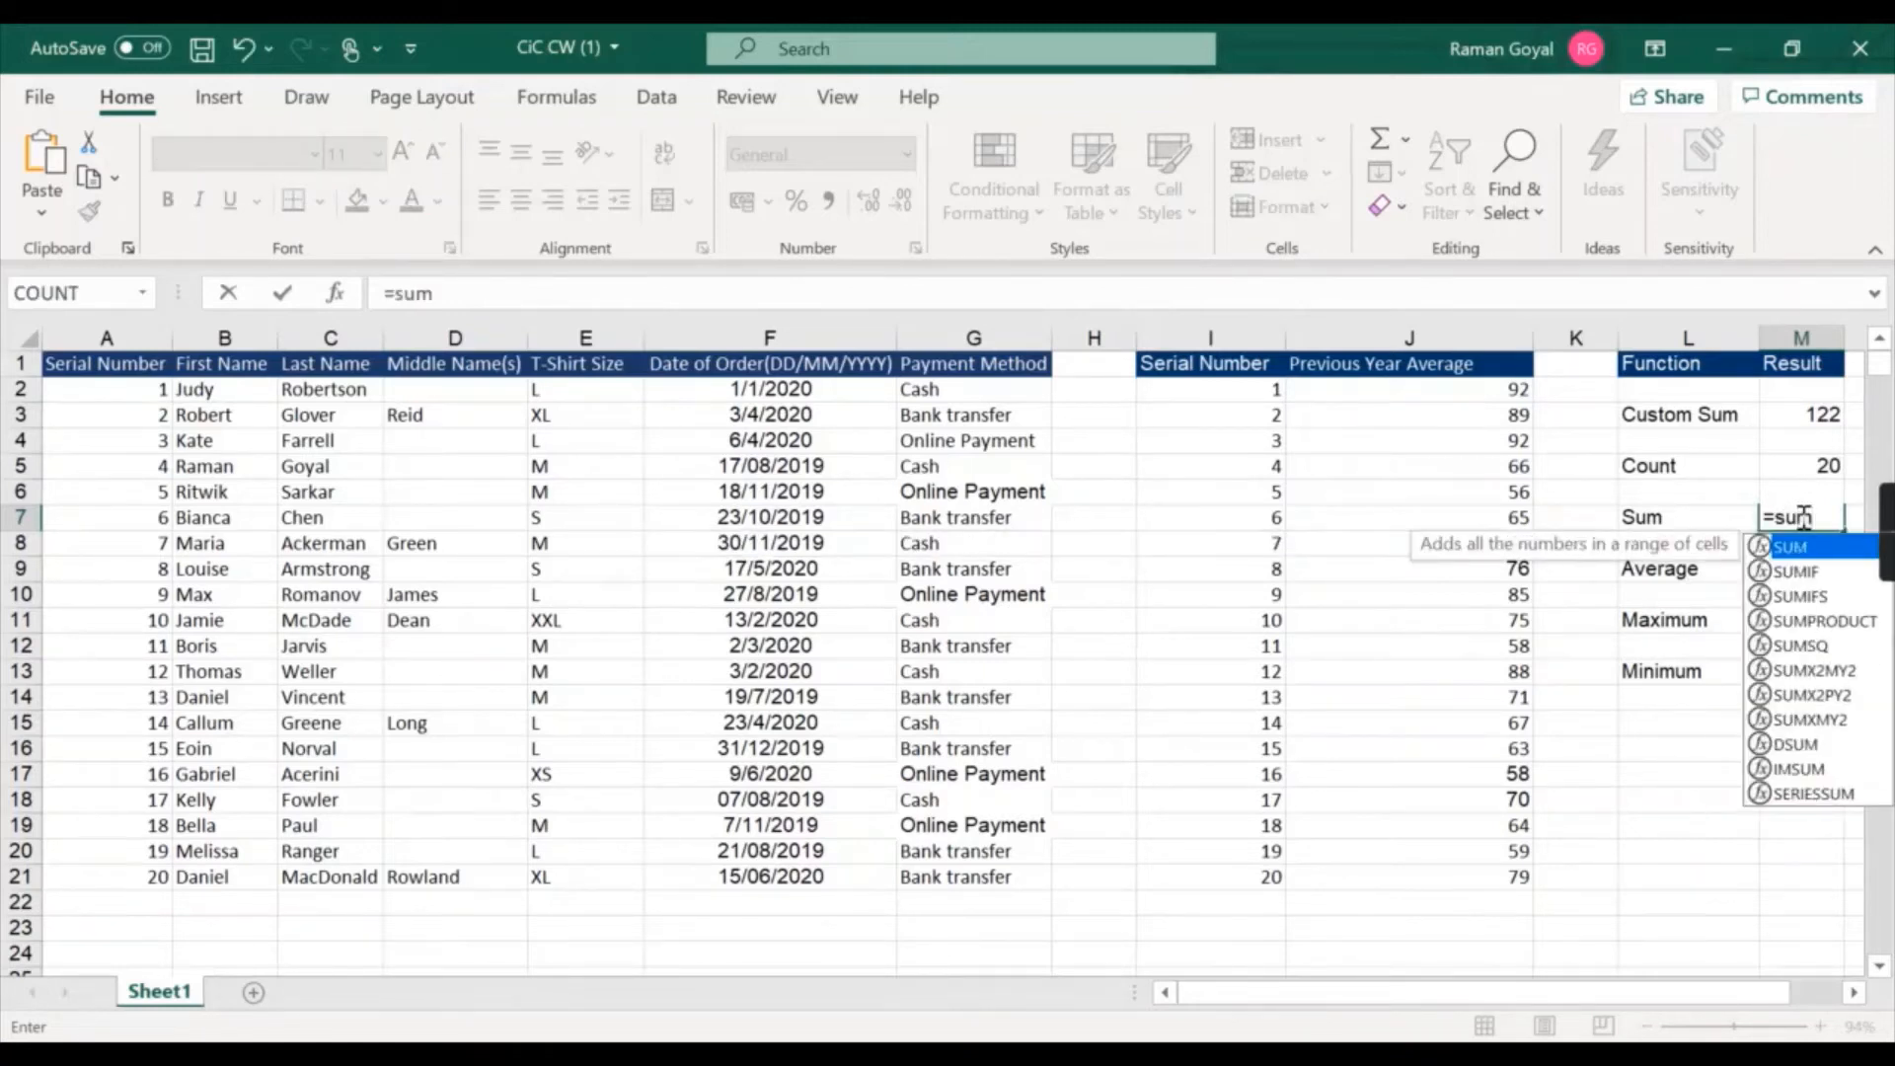
{"action": "type", "text": "("}
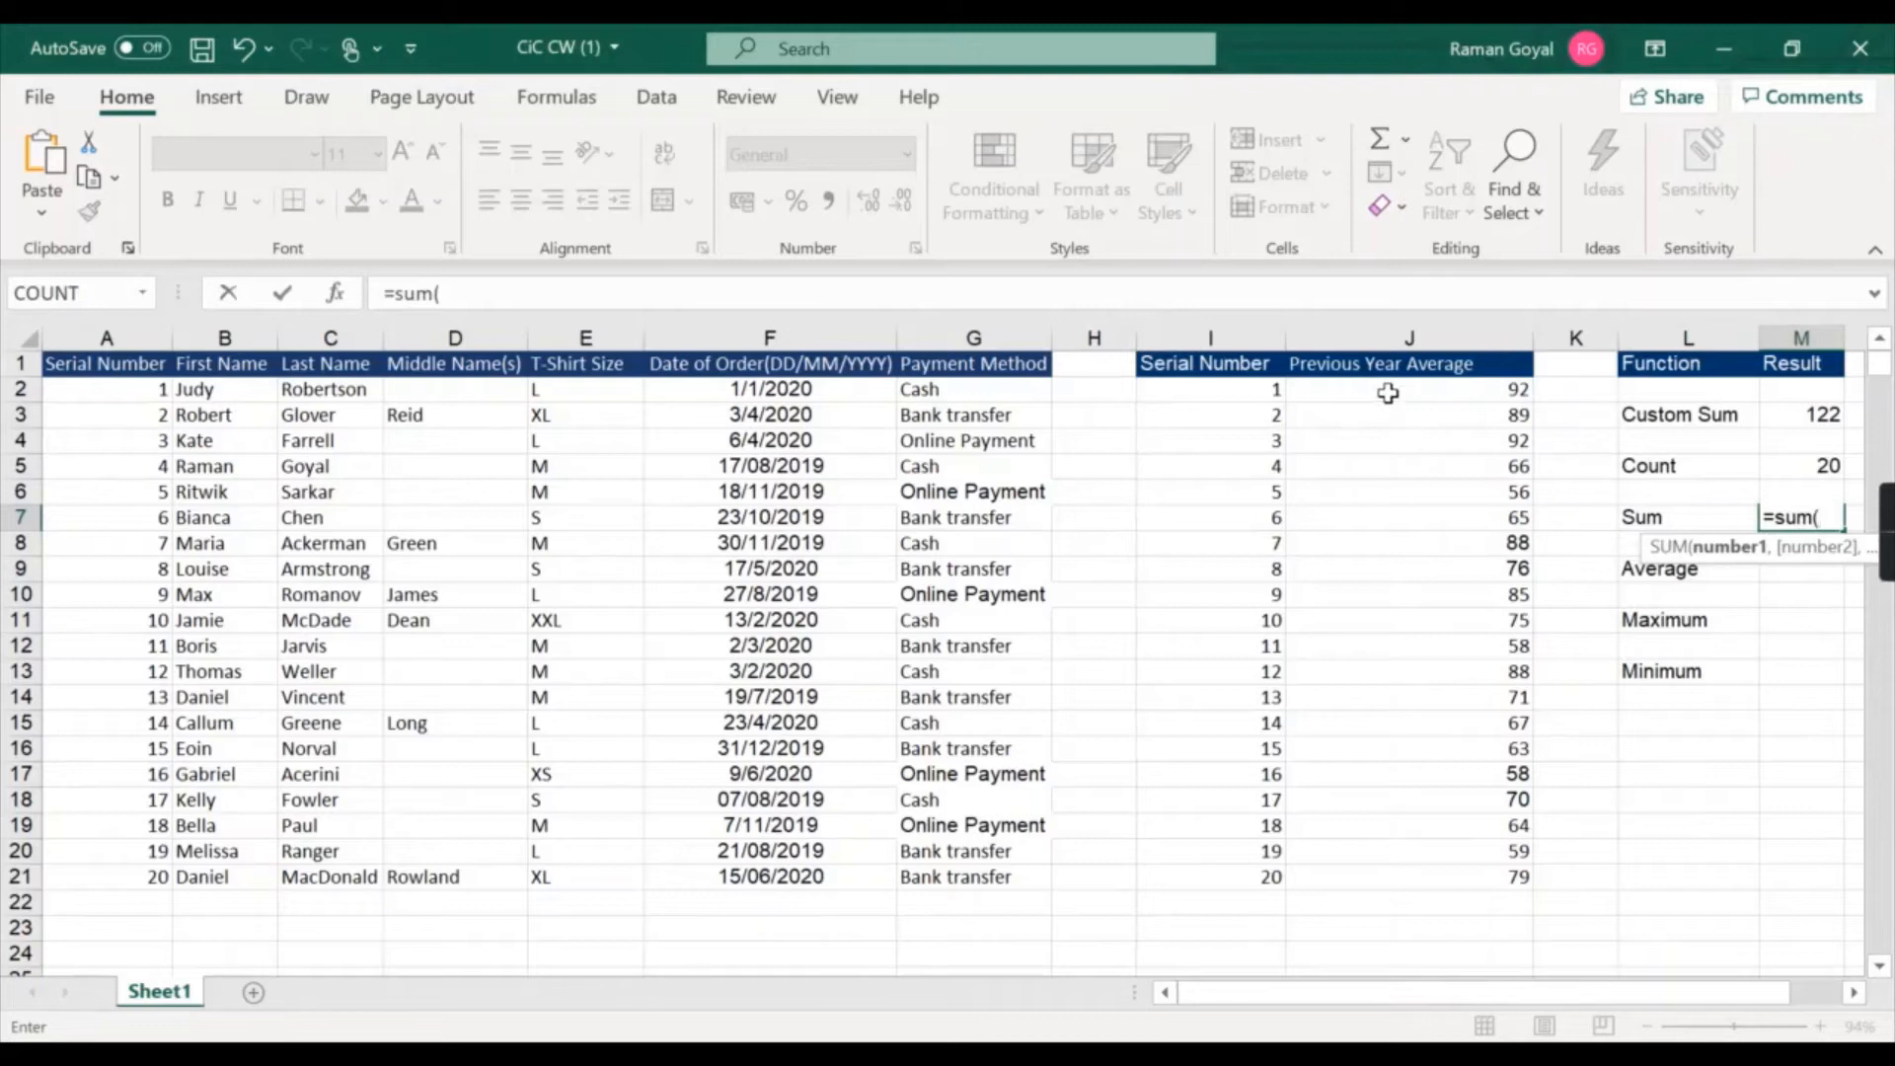
{"action": "left_click_drag", "start_coordinate": [1391, 393], "coordinate": [1426, 876]}
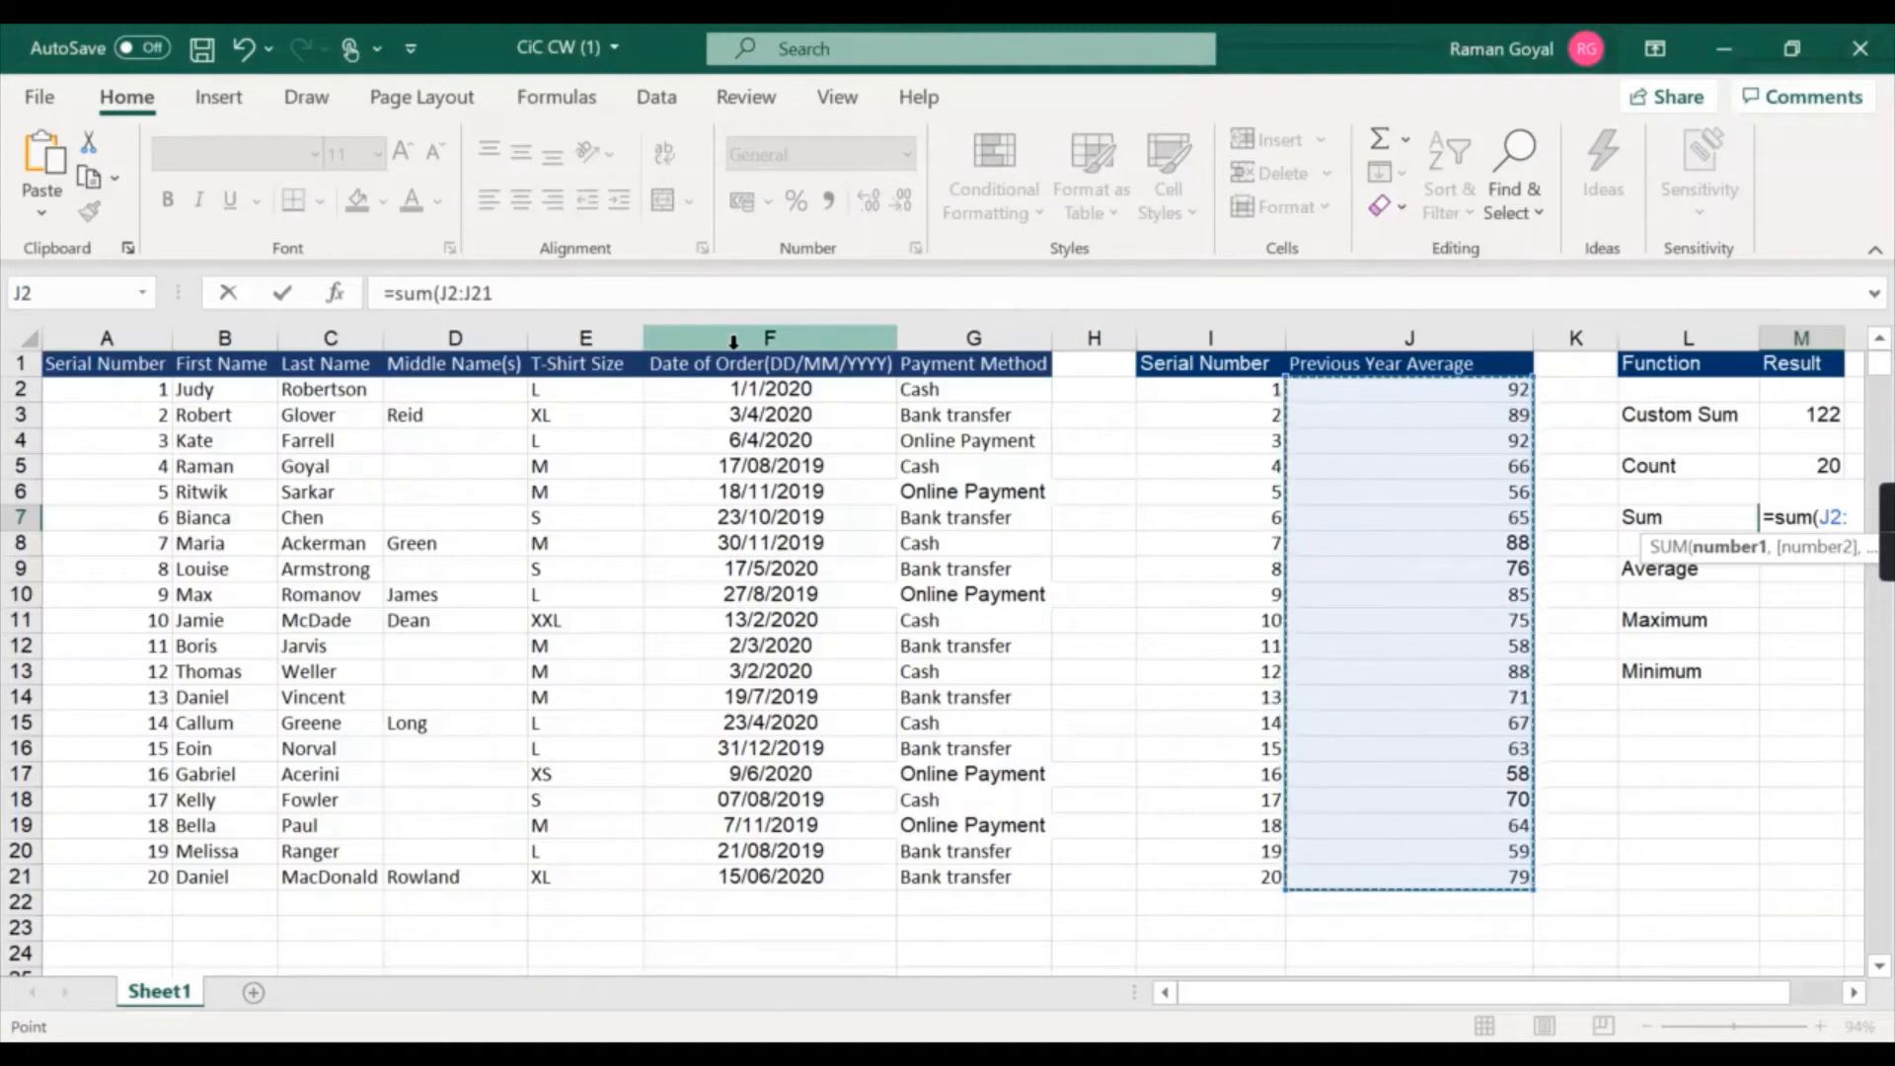
{"action": "type", "text": ")"}
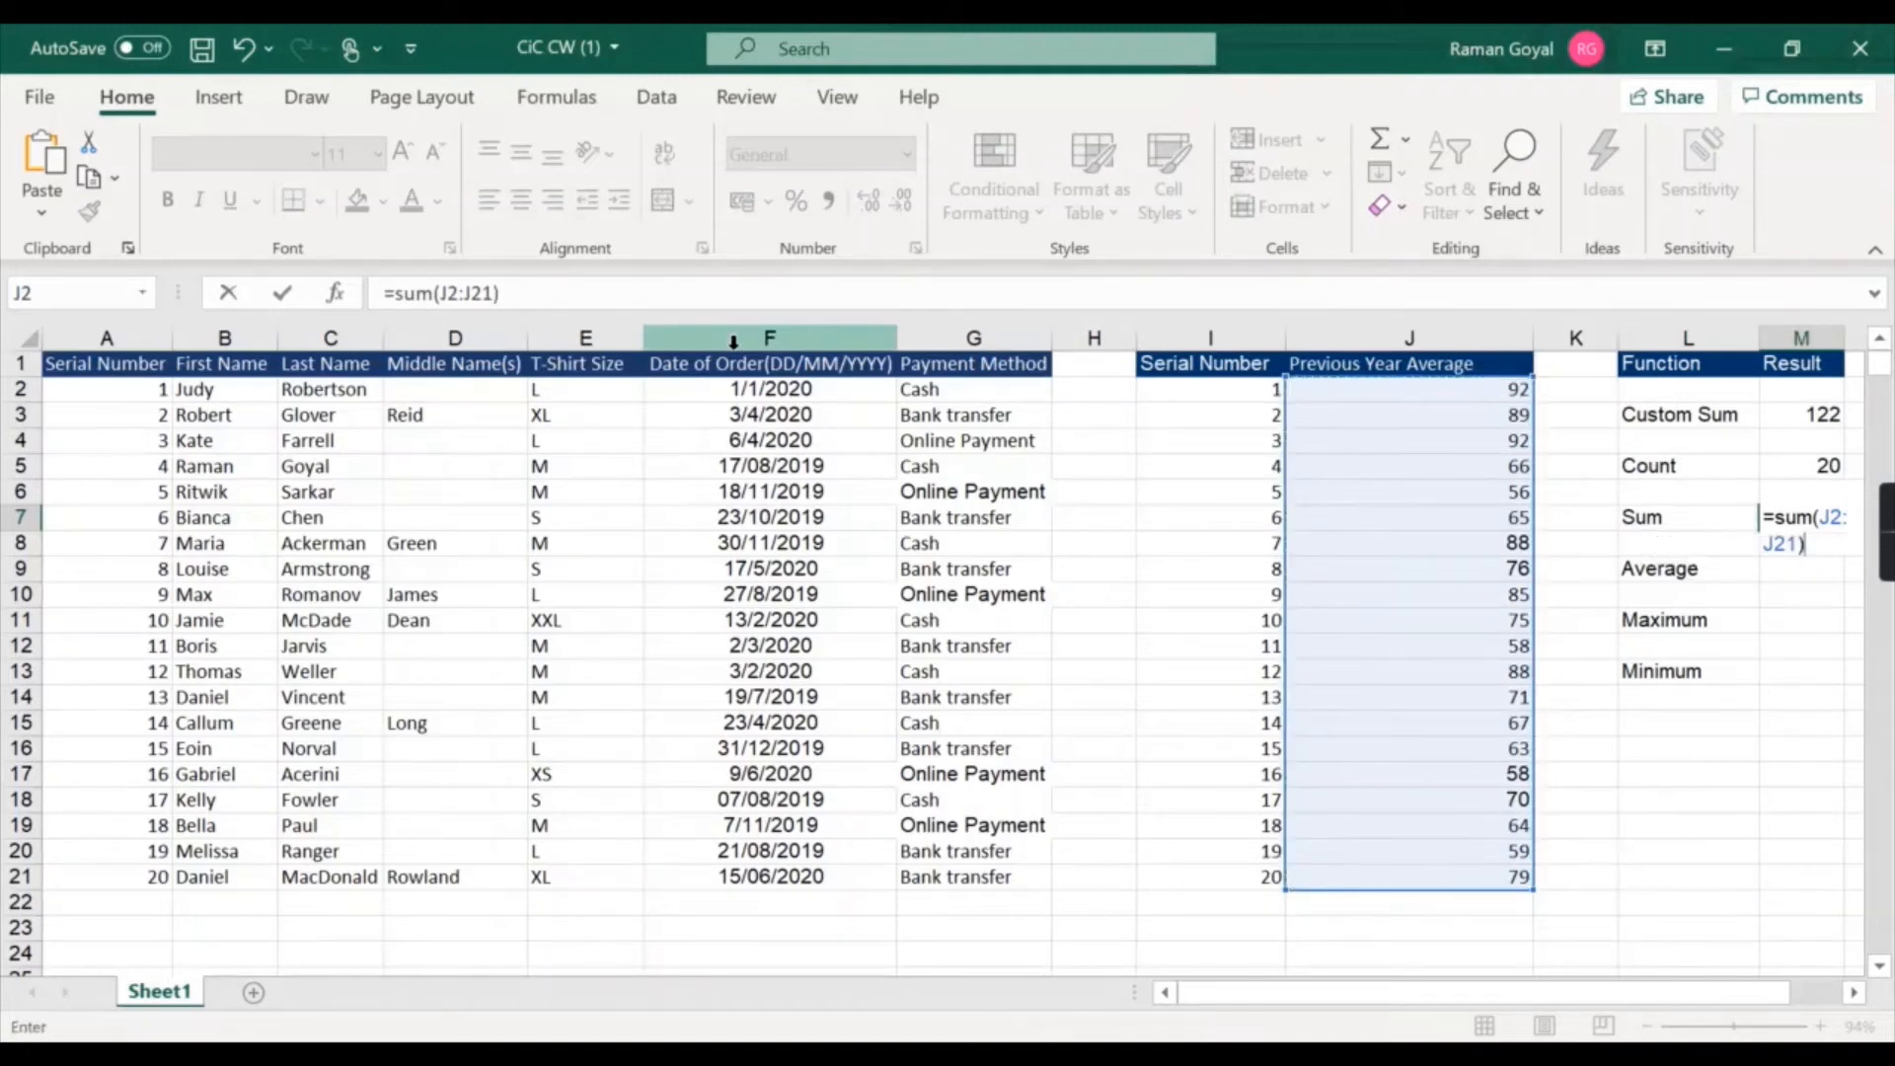
{"action": "key", "text": "Return"}
{"action": "left_click", "coordinate": [1788, 520]}
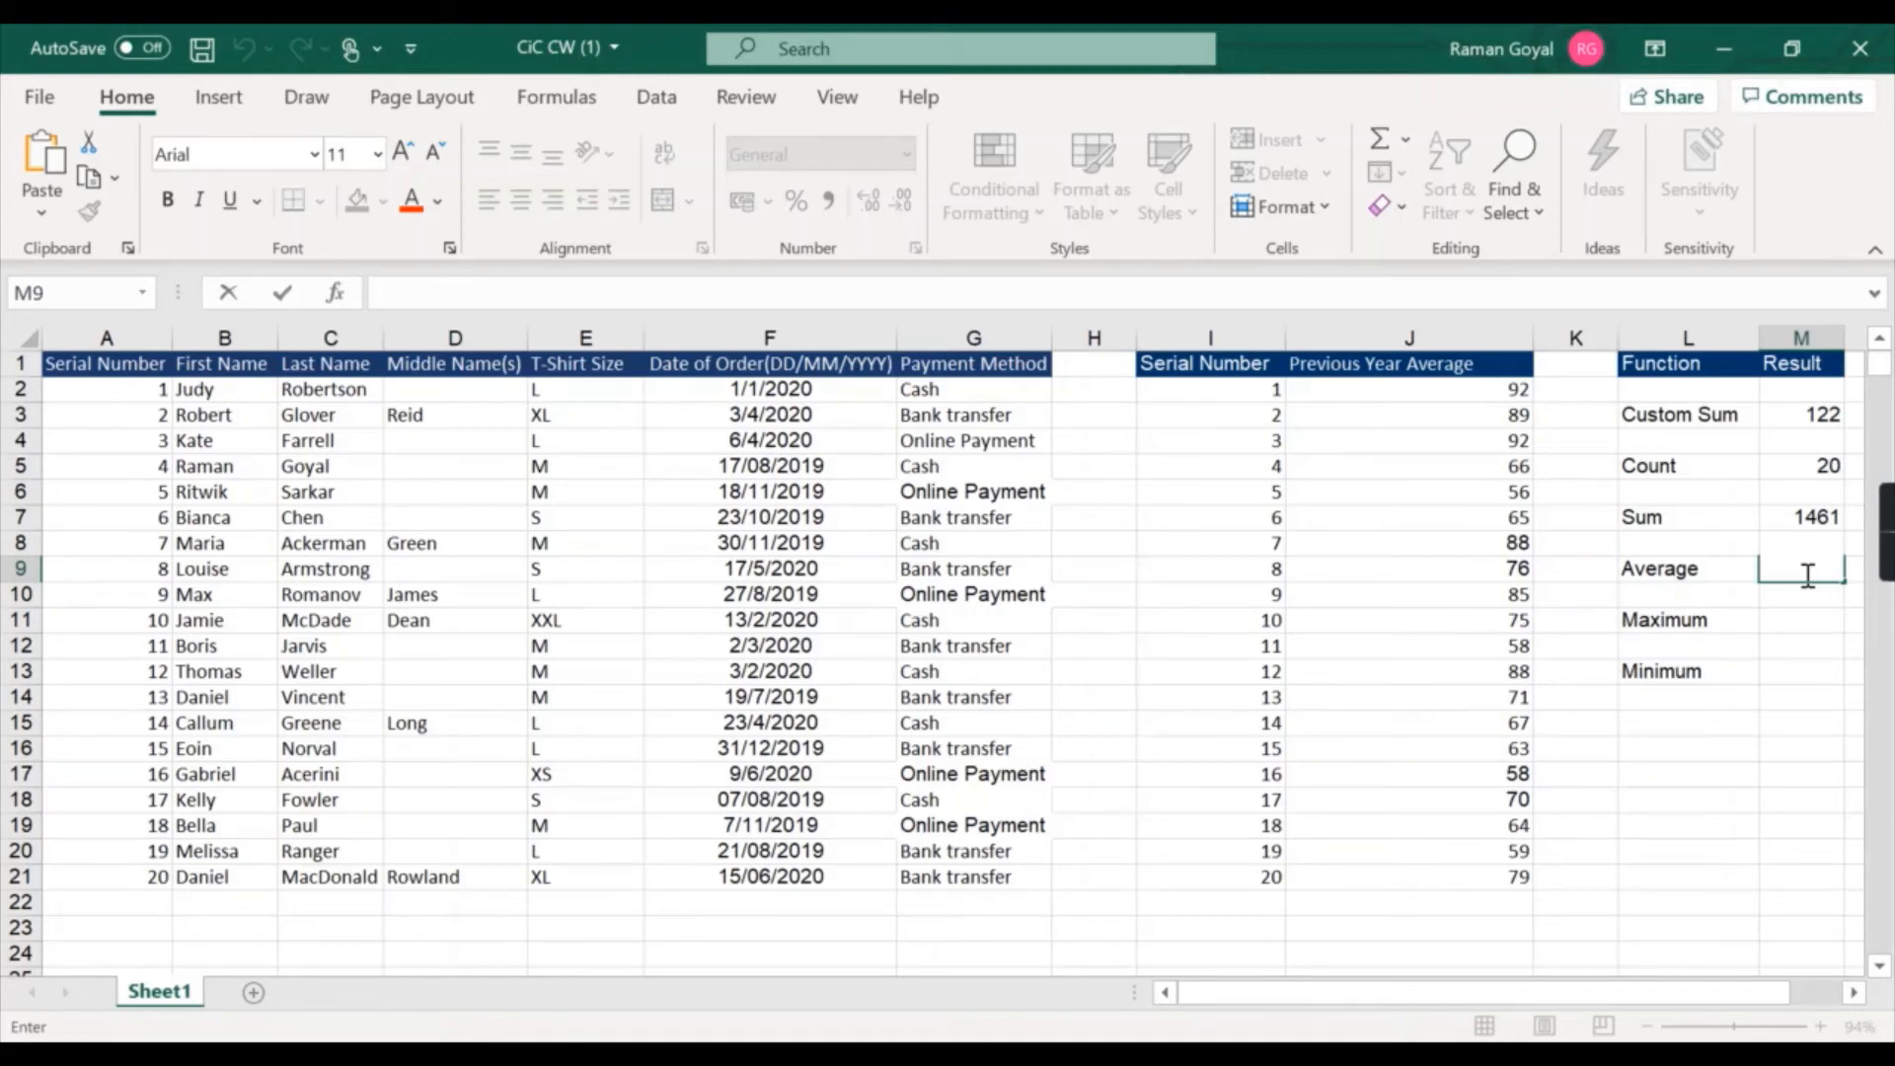
Enter =average(J2:J21) in the Average result cell for the Previous Year Average column.
{"action": "type", "text": "=average"}
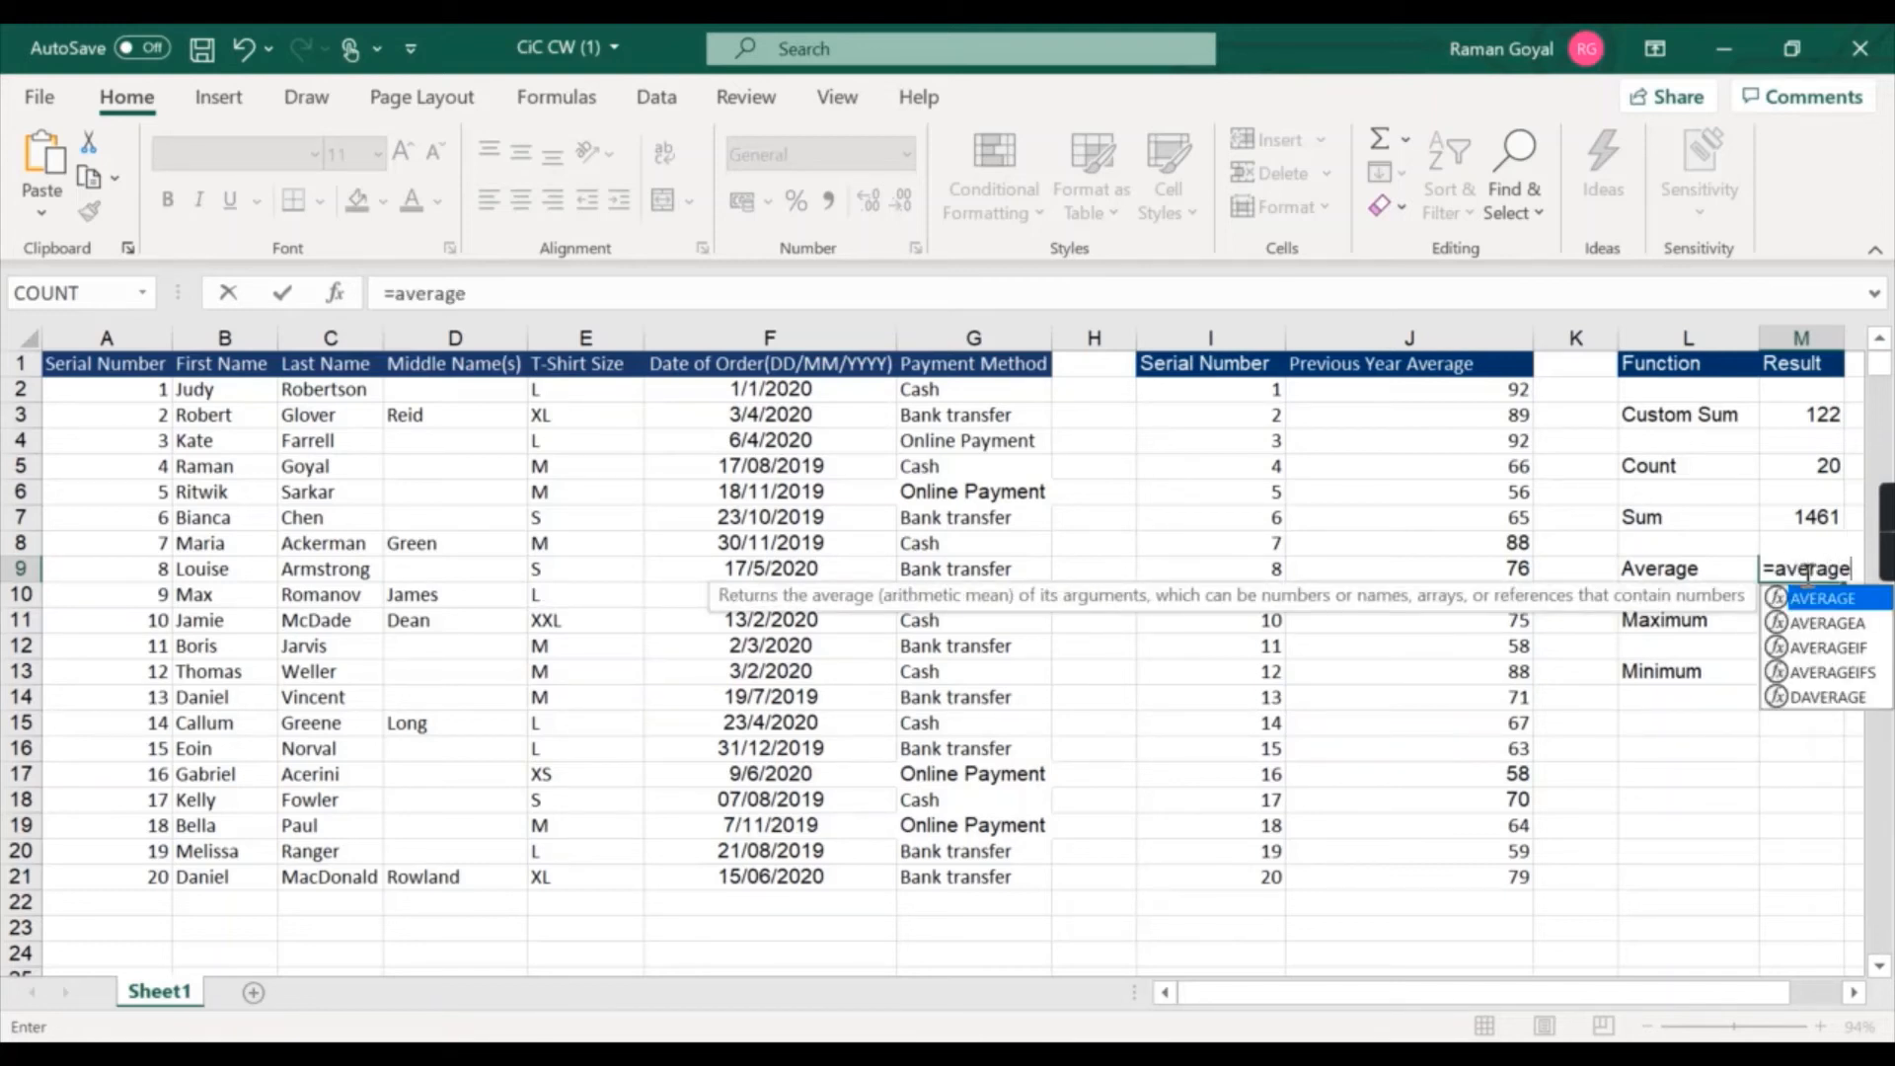
{"action": "type", "text": "("}
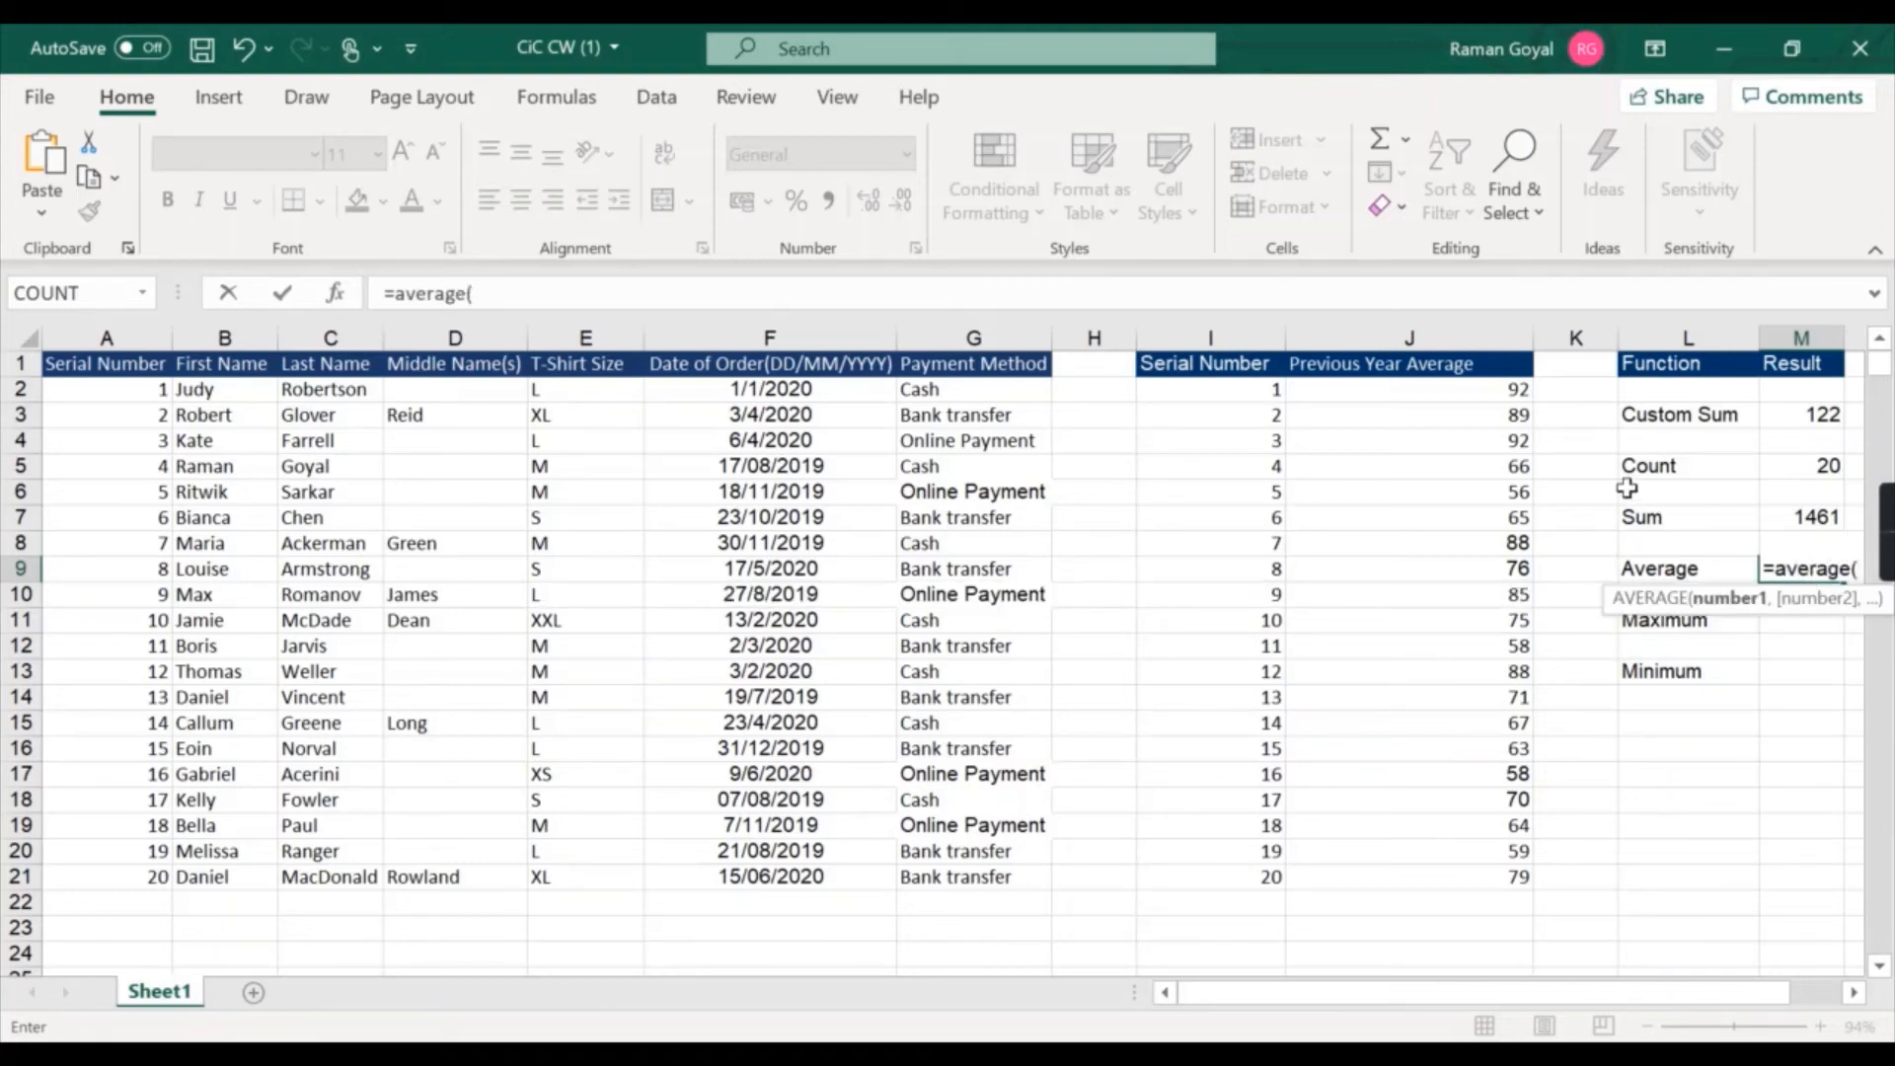
{"action": "left_click_drag", "start_coordinate": [1456, 389], "coordinate": [1460, 869]}
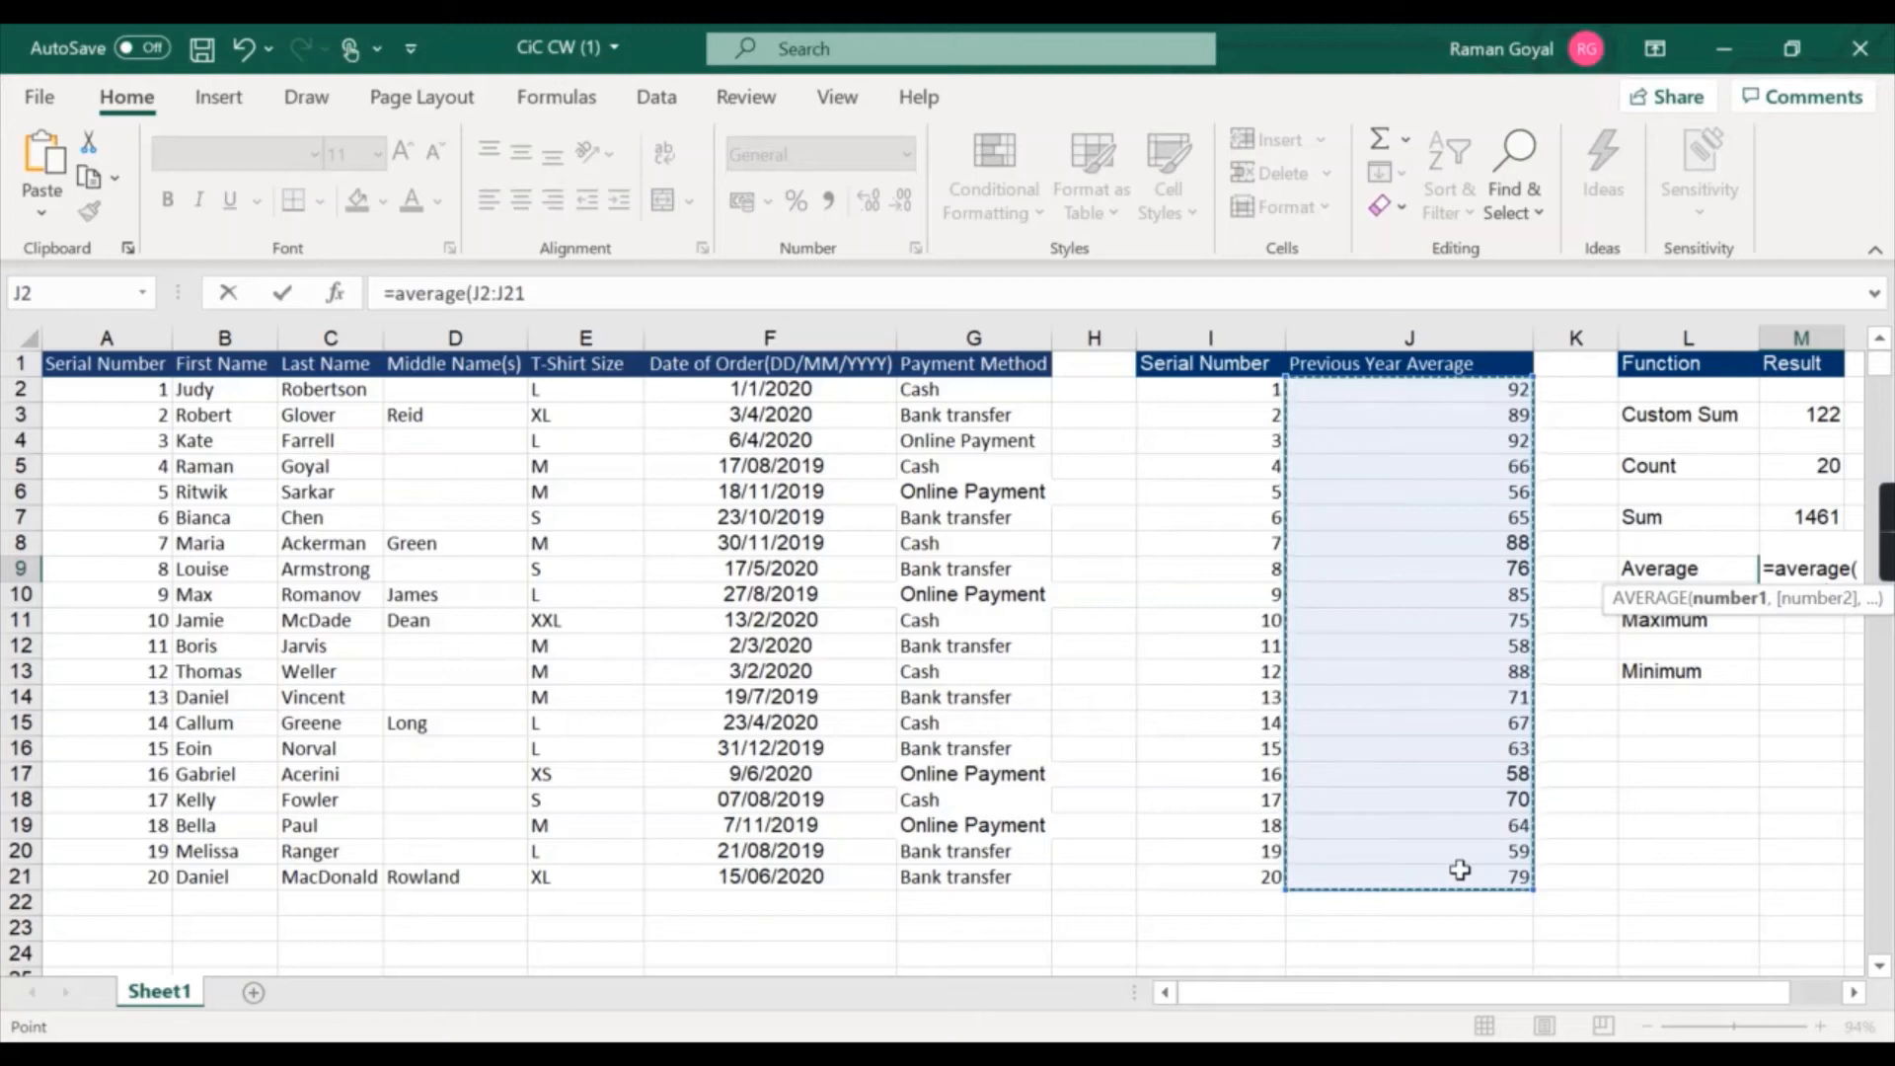
{"action": "type", "text": ")"}
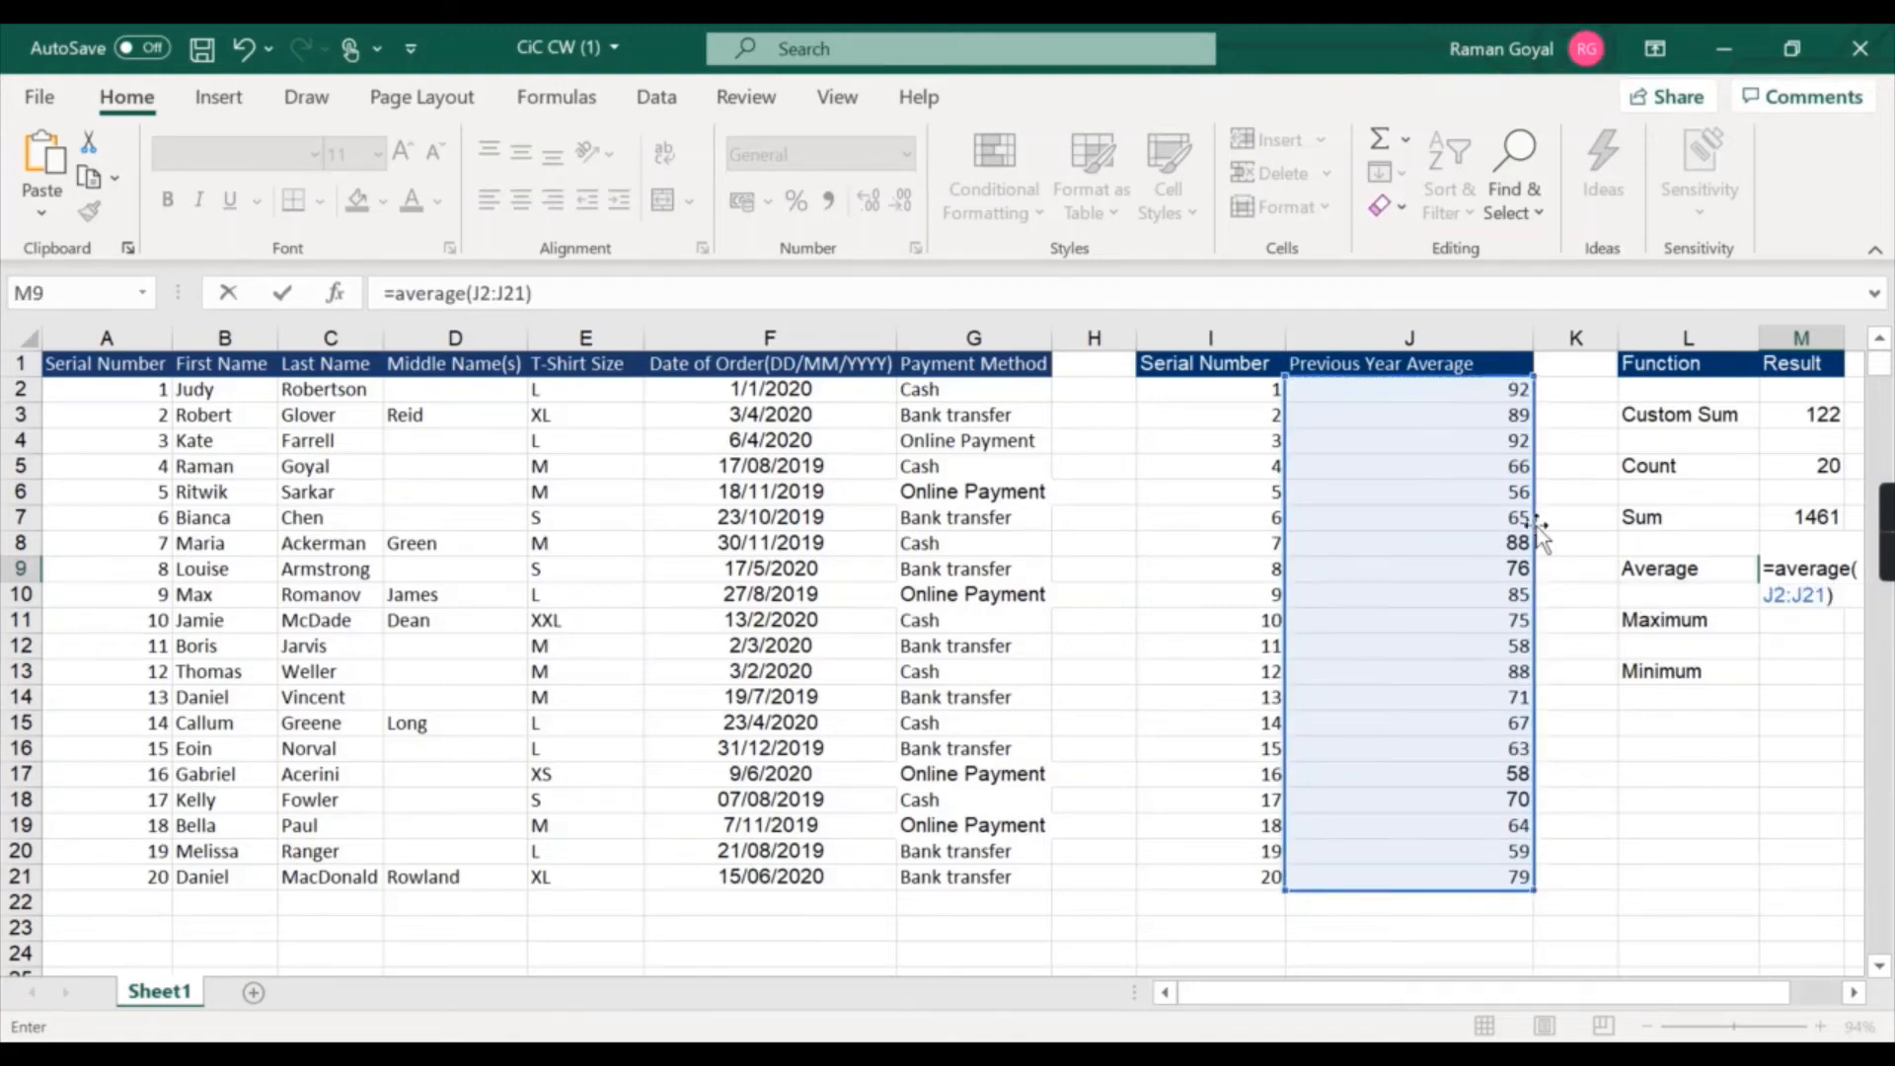
{"action": "key", "text": "Return"}
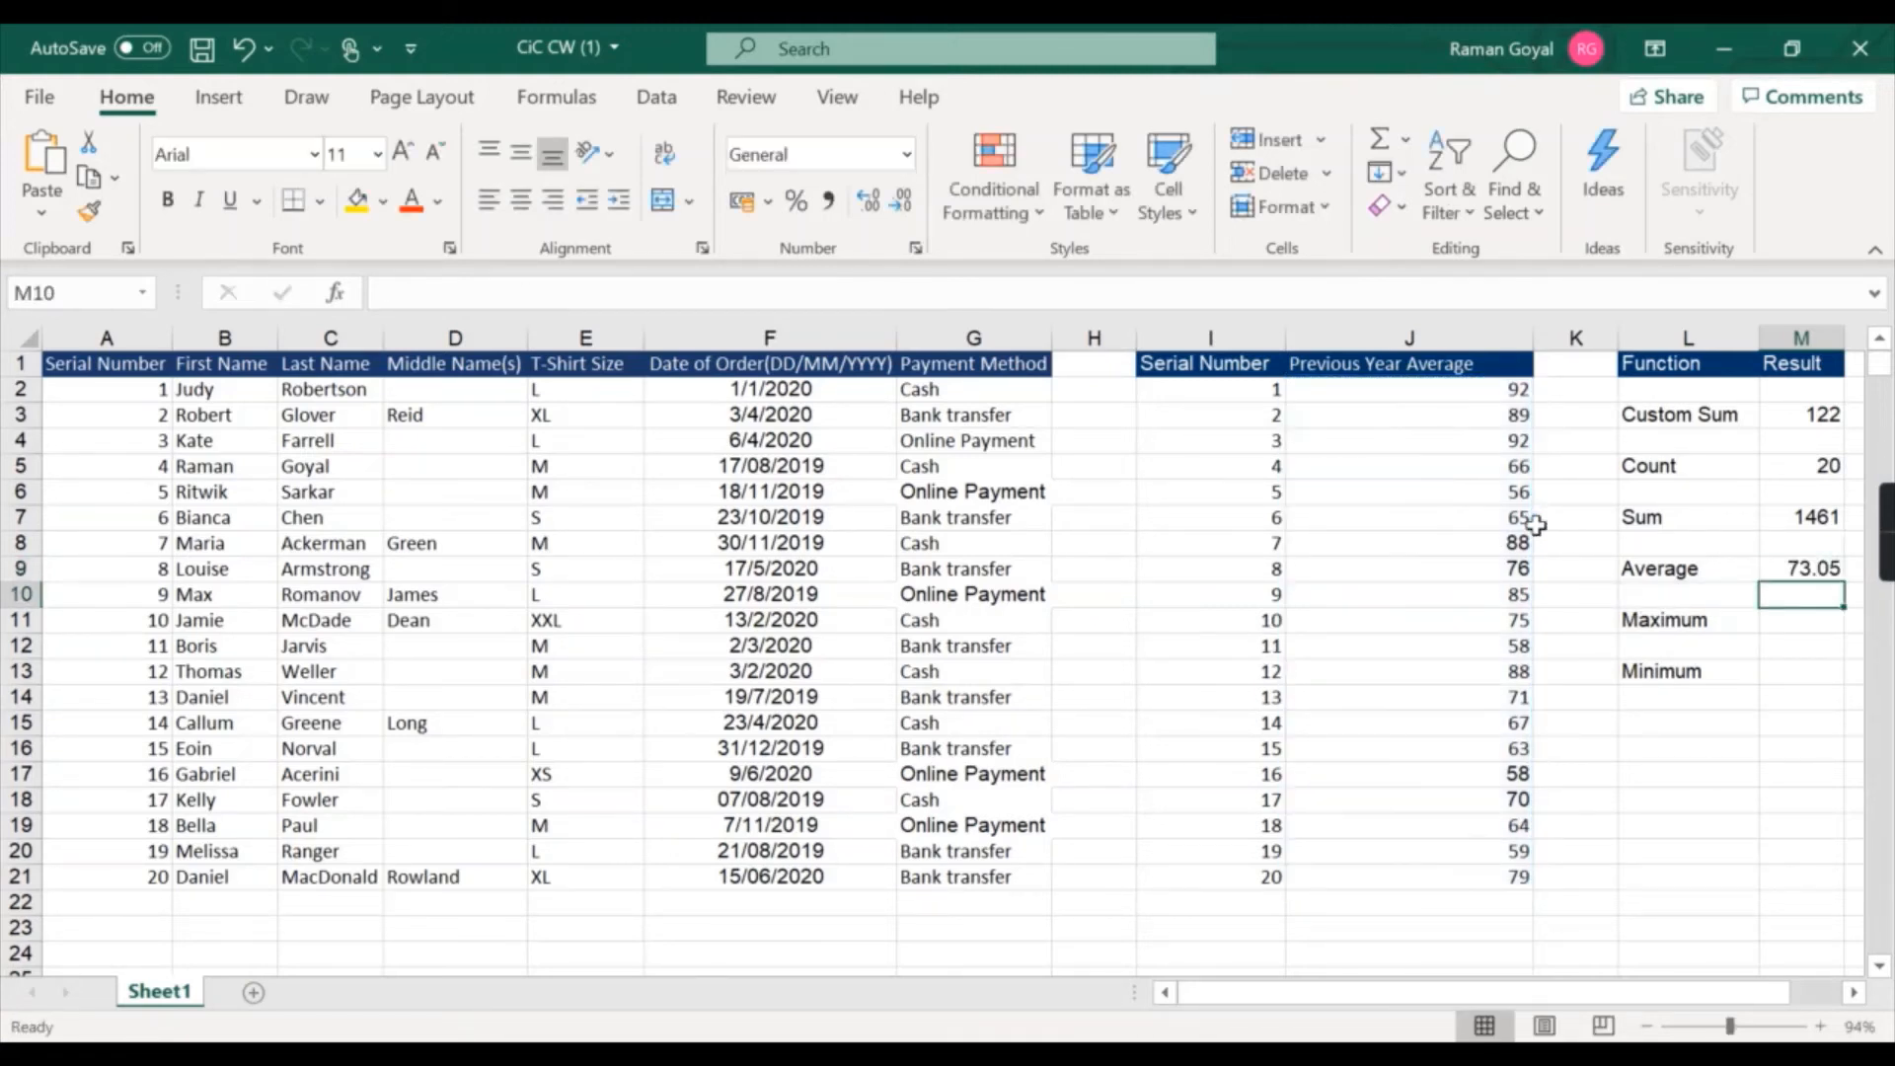
Enter =max(J2:J21) in the Maximum result cell to find the highest Previous Year Average.
{"action": "left_click", "coordinate": [1799, 620]}
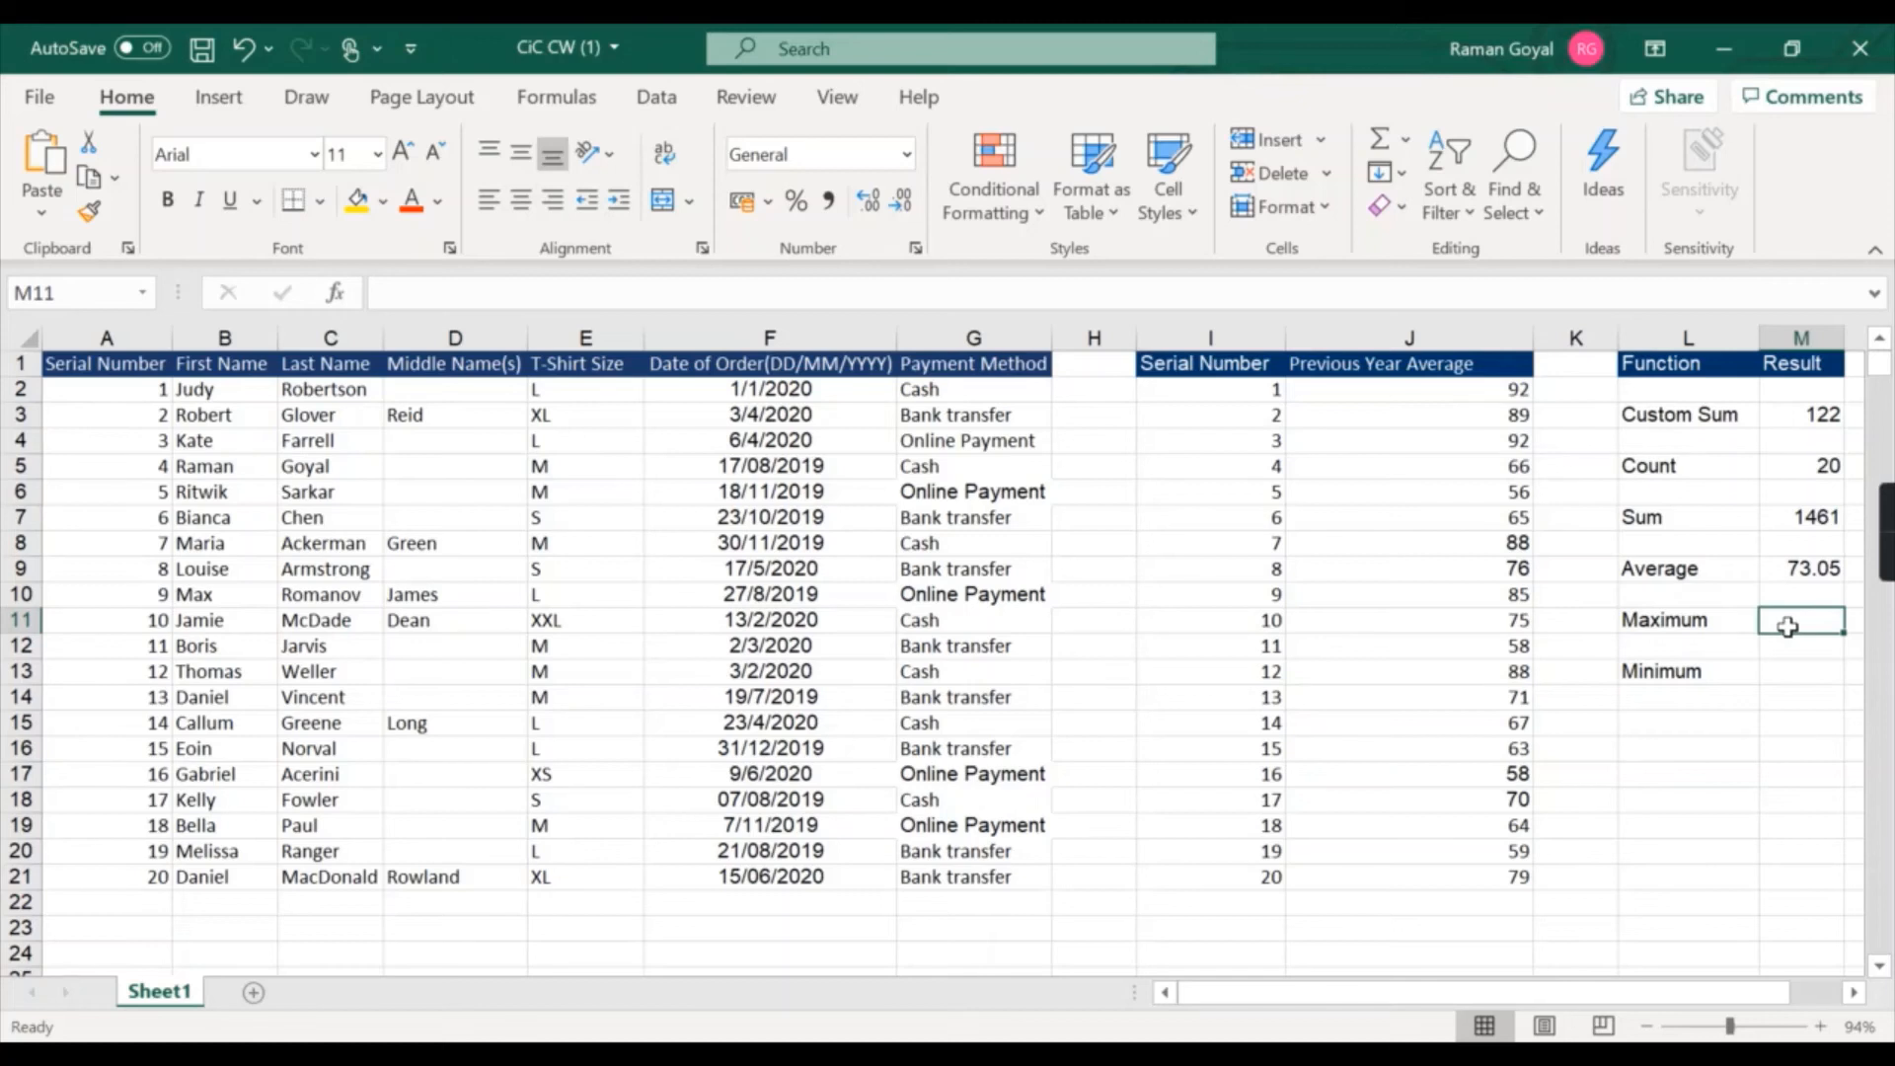
{"action": "type", "text": "=max"}
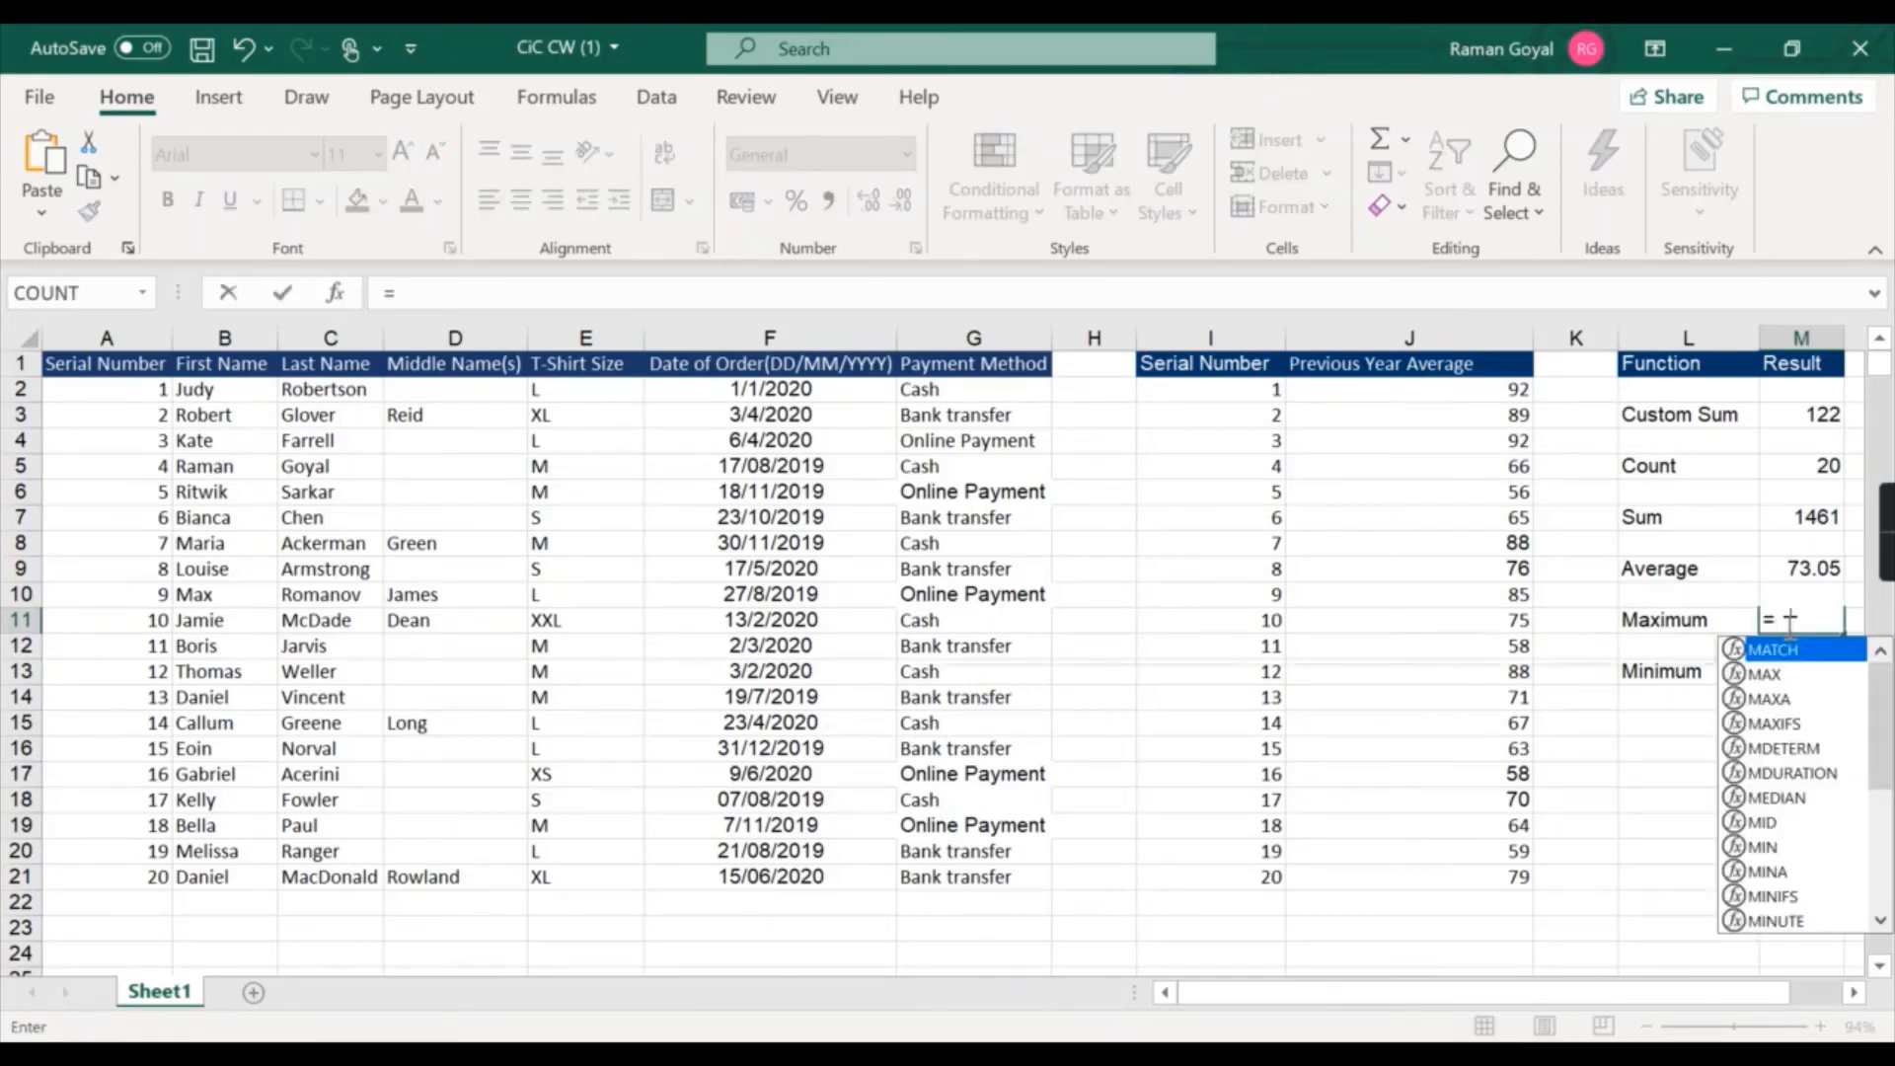
{"action": "type", "text": "("}
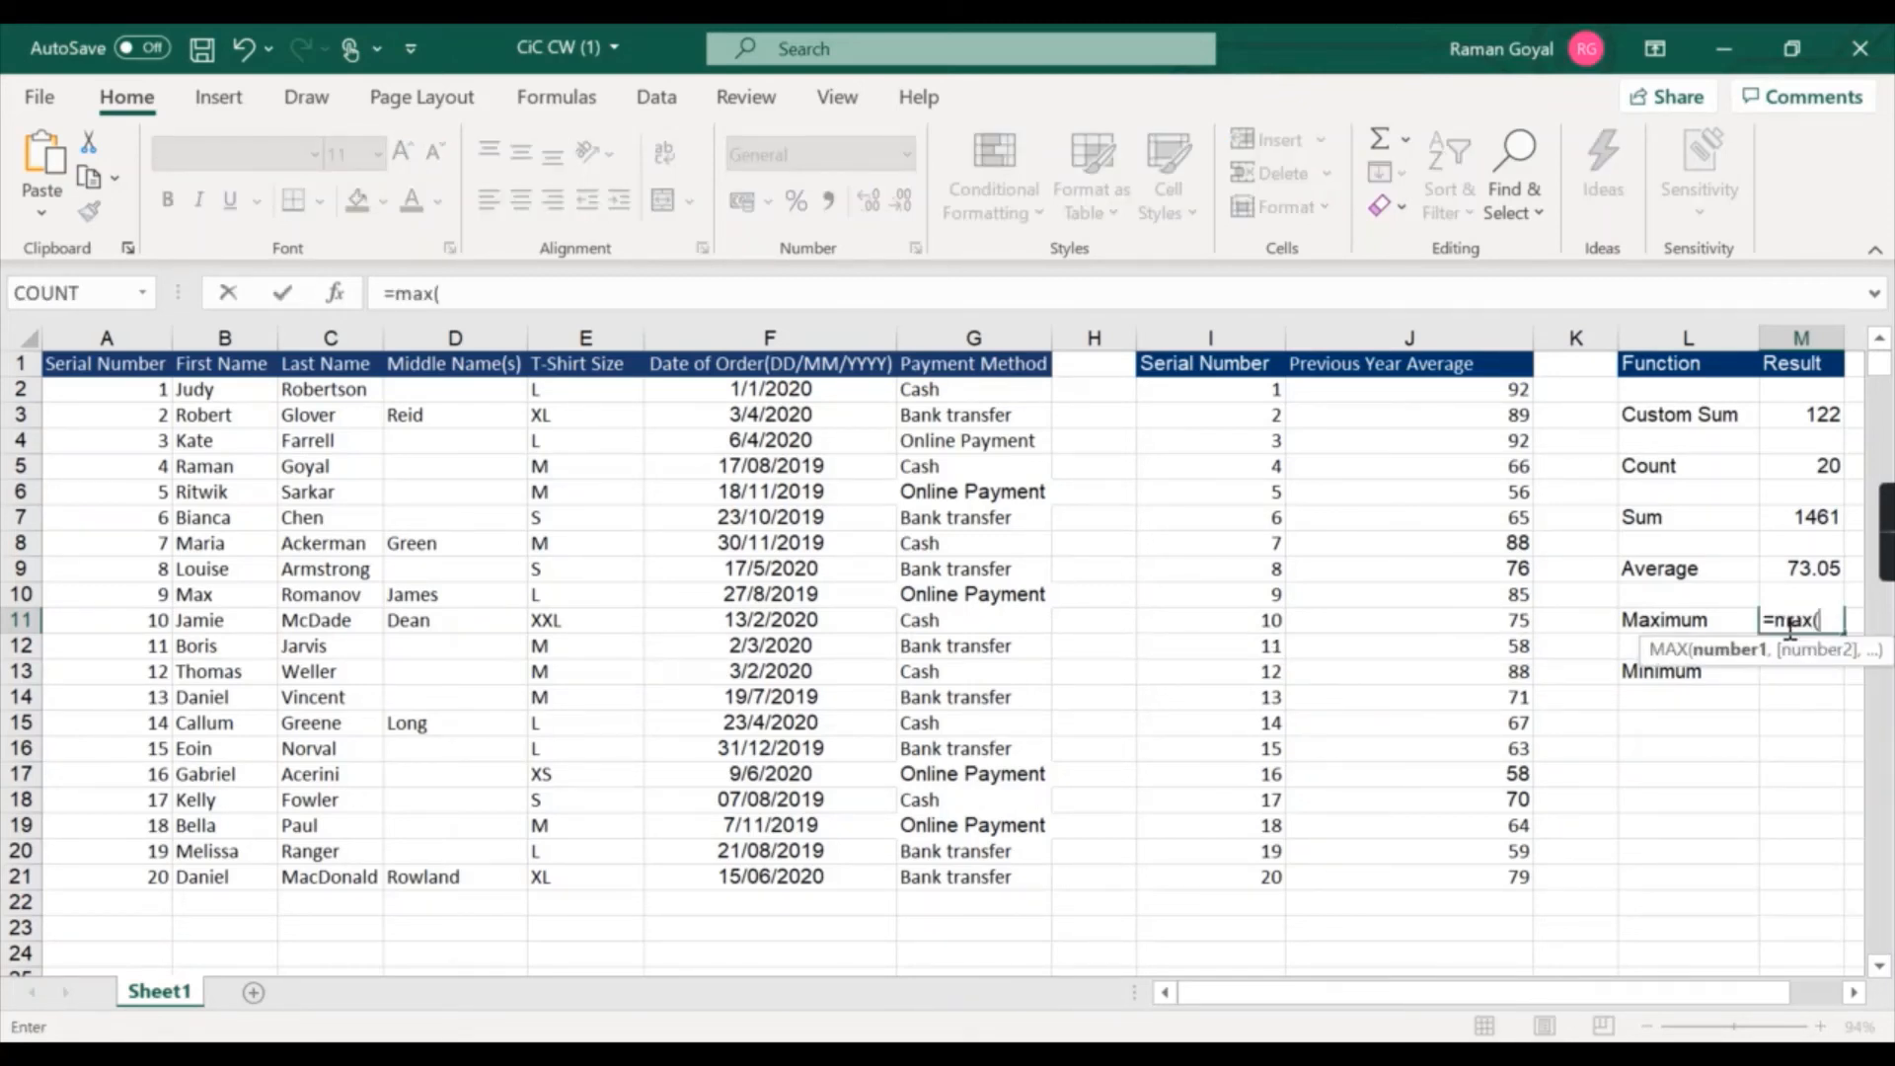
{"action": "left_click_drag", "start_coordinate": [1447, 391], "coordinate": [1426, 878]}
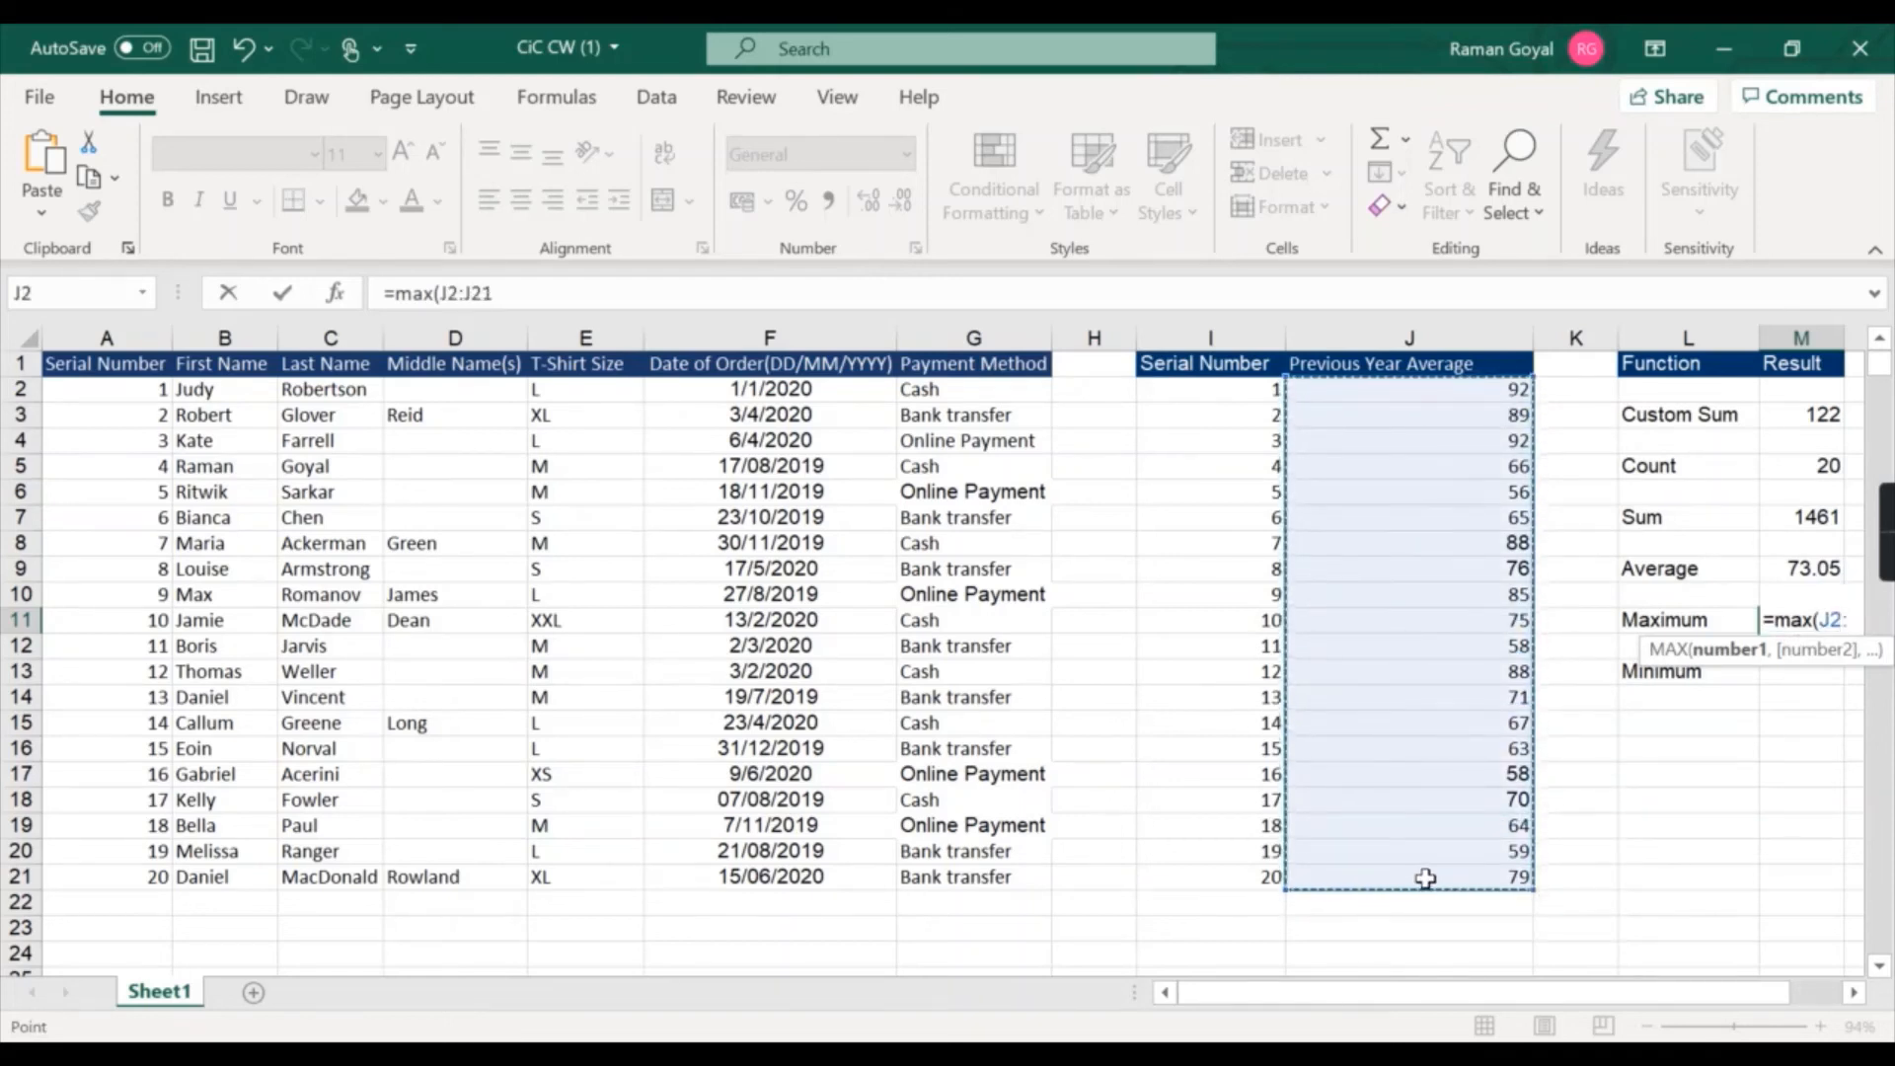
{"action": "type", "text": ")"}
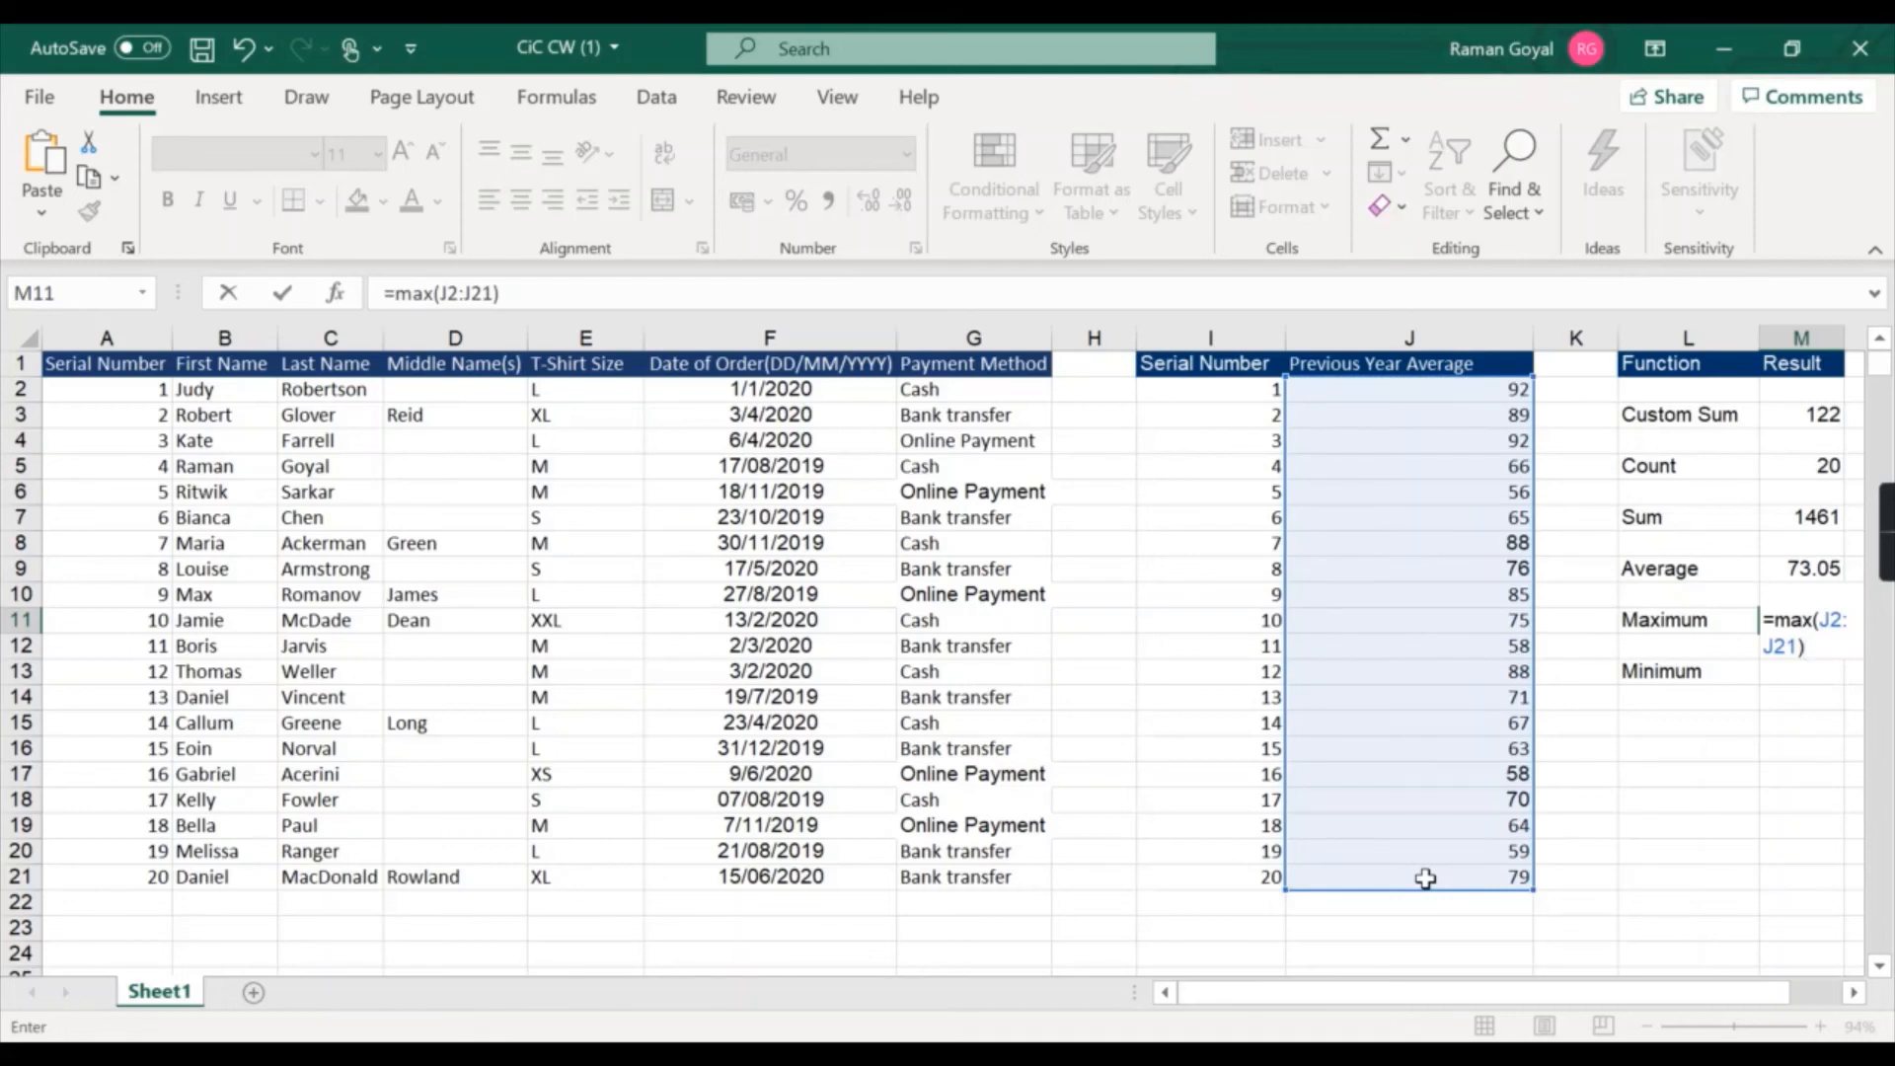
{"action": "key", "text": "Return"}
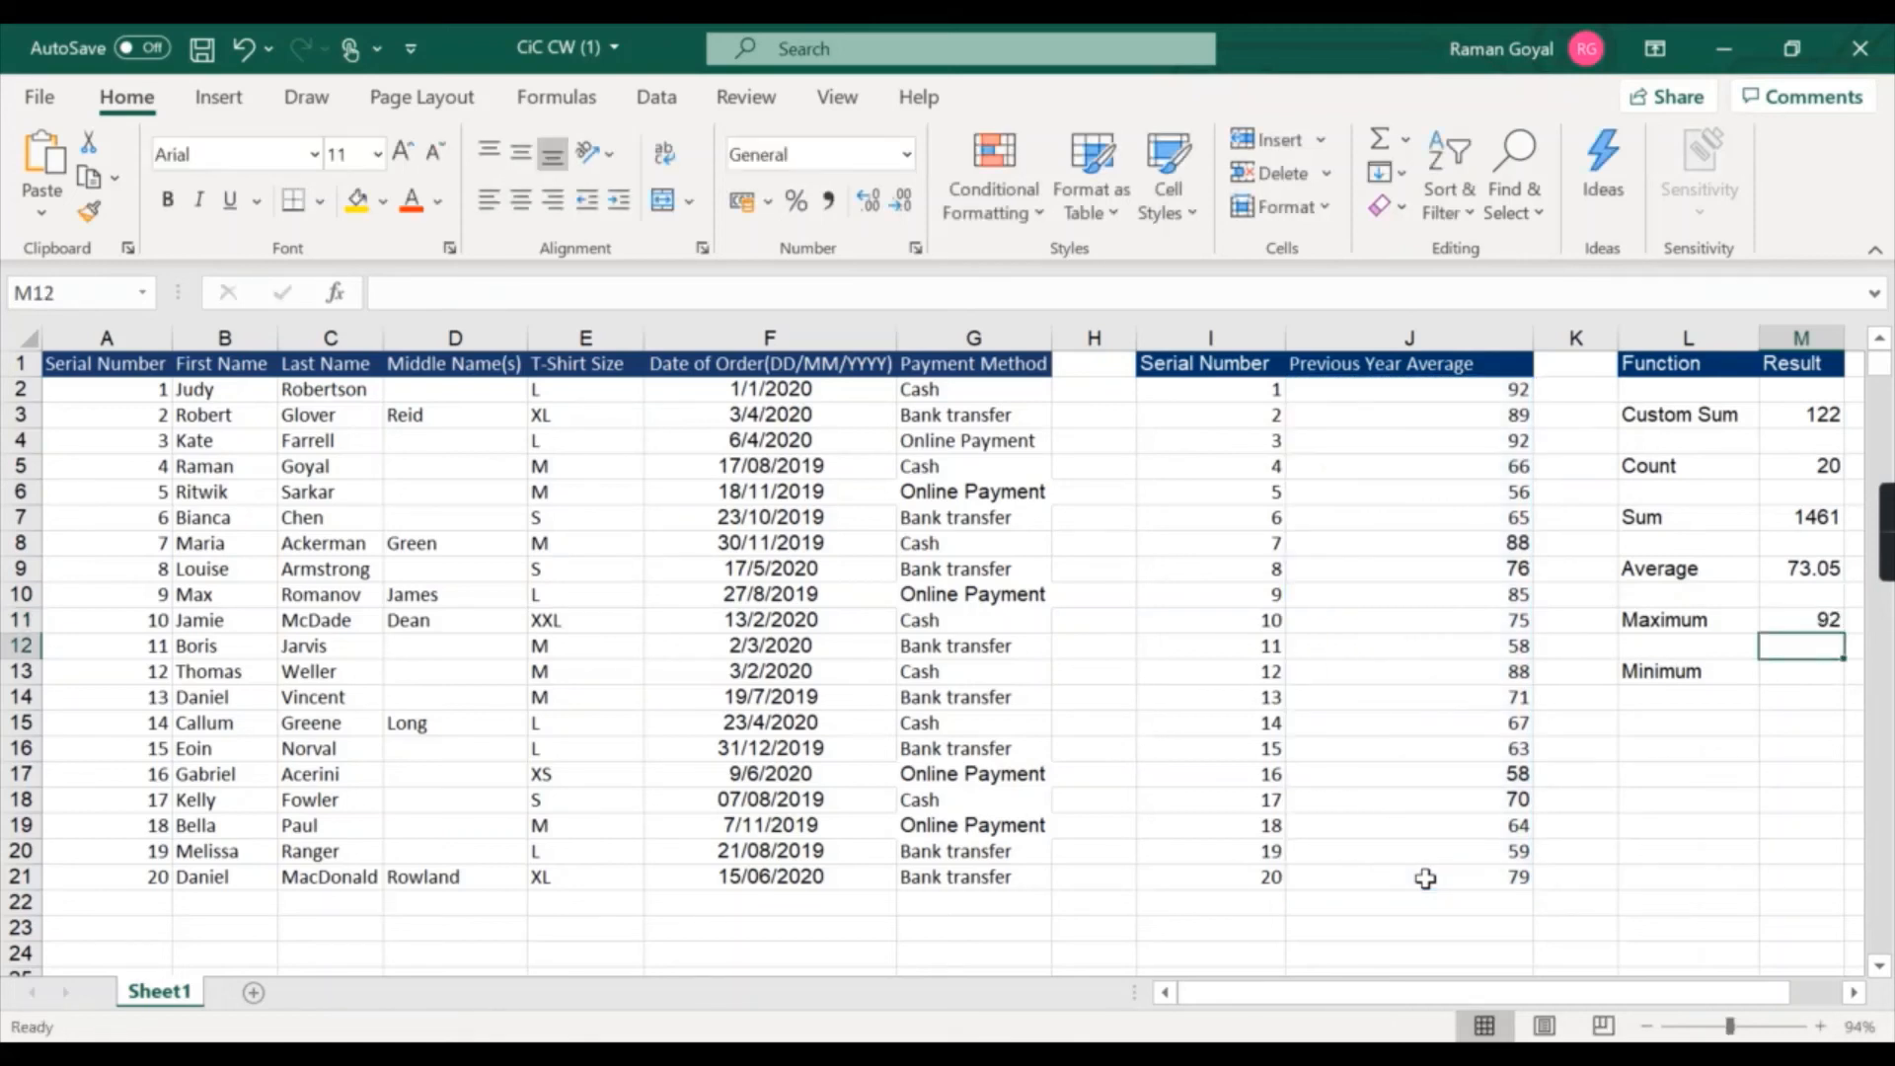
Inspect the row of the table that holds the maximum Previous Year Average value.
{"action": "left_click", "coordinate": [1819, 675]}
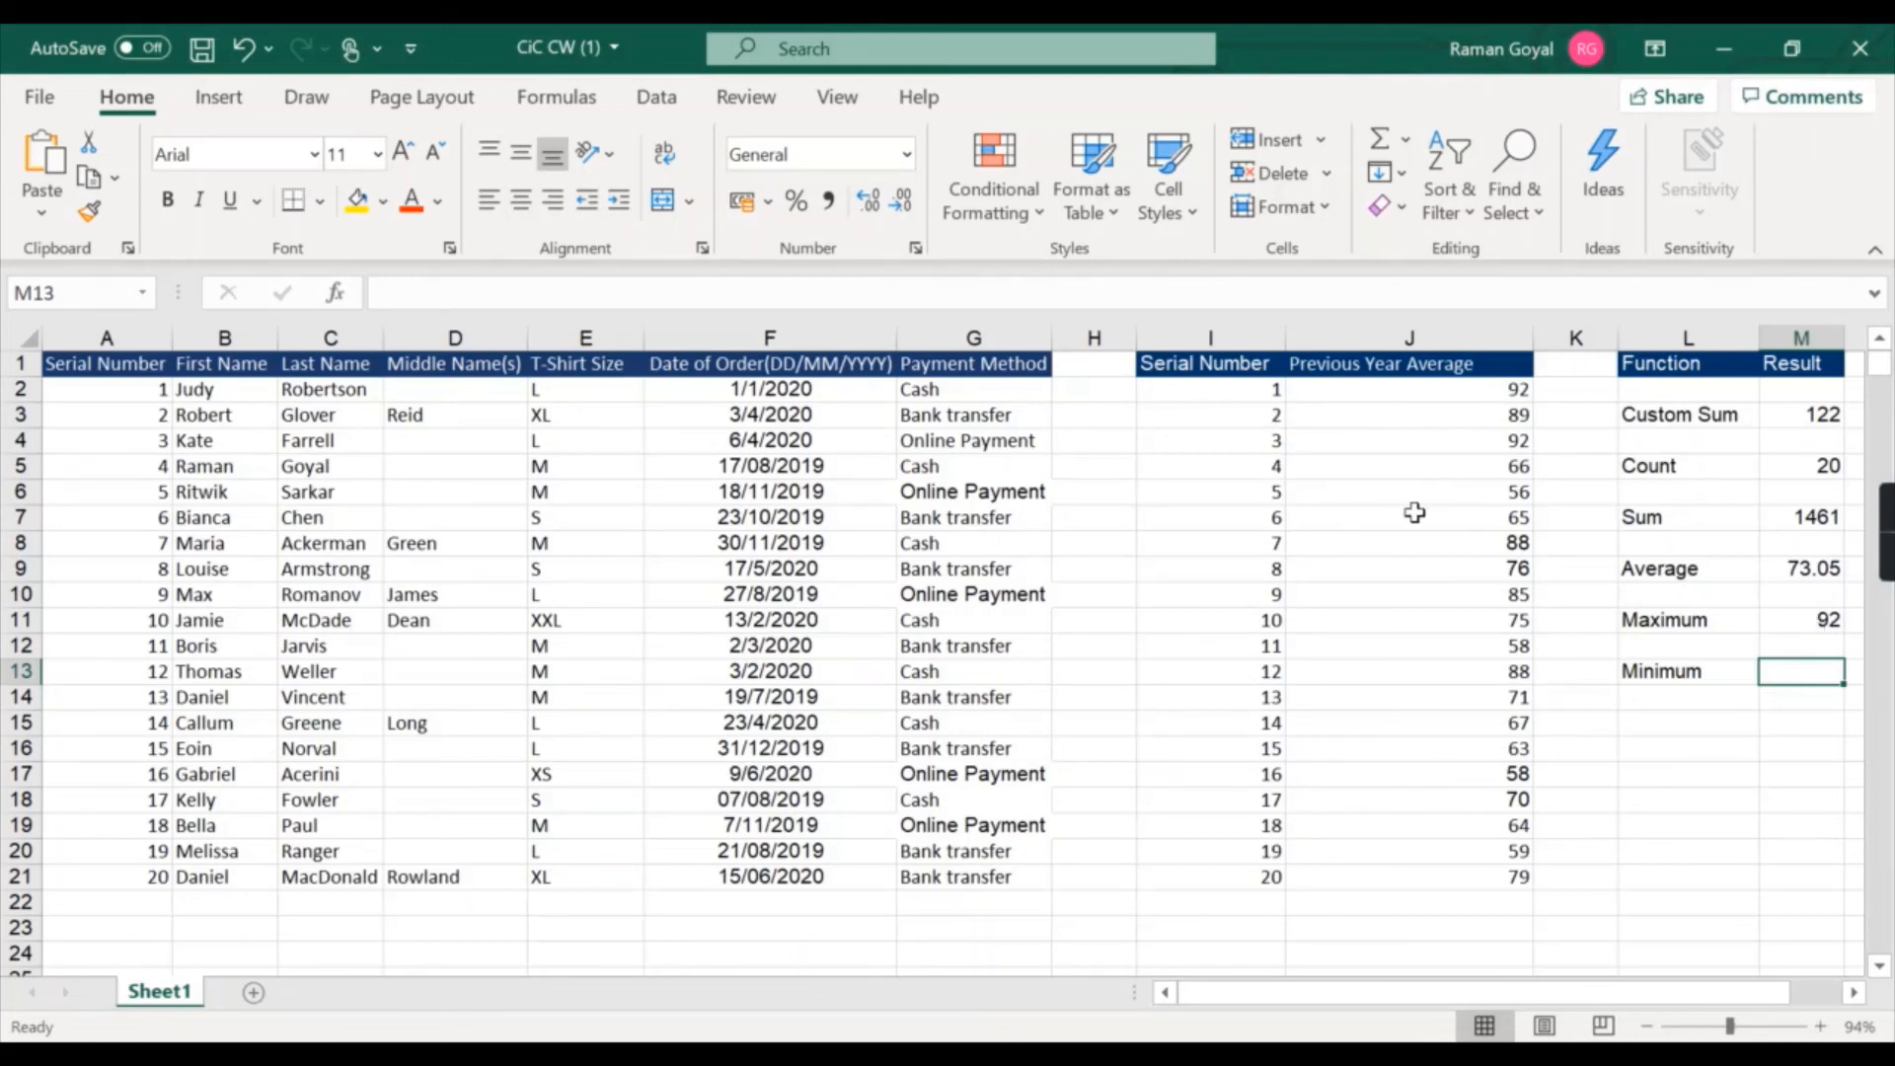
{"action": "left_click", "coordinate": [1275, 389]}
{"action": "left_click", "coordinate": [1342, 393]}
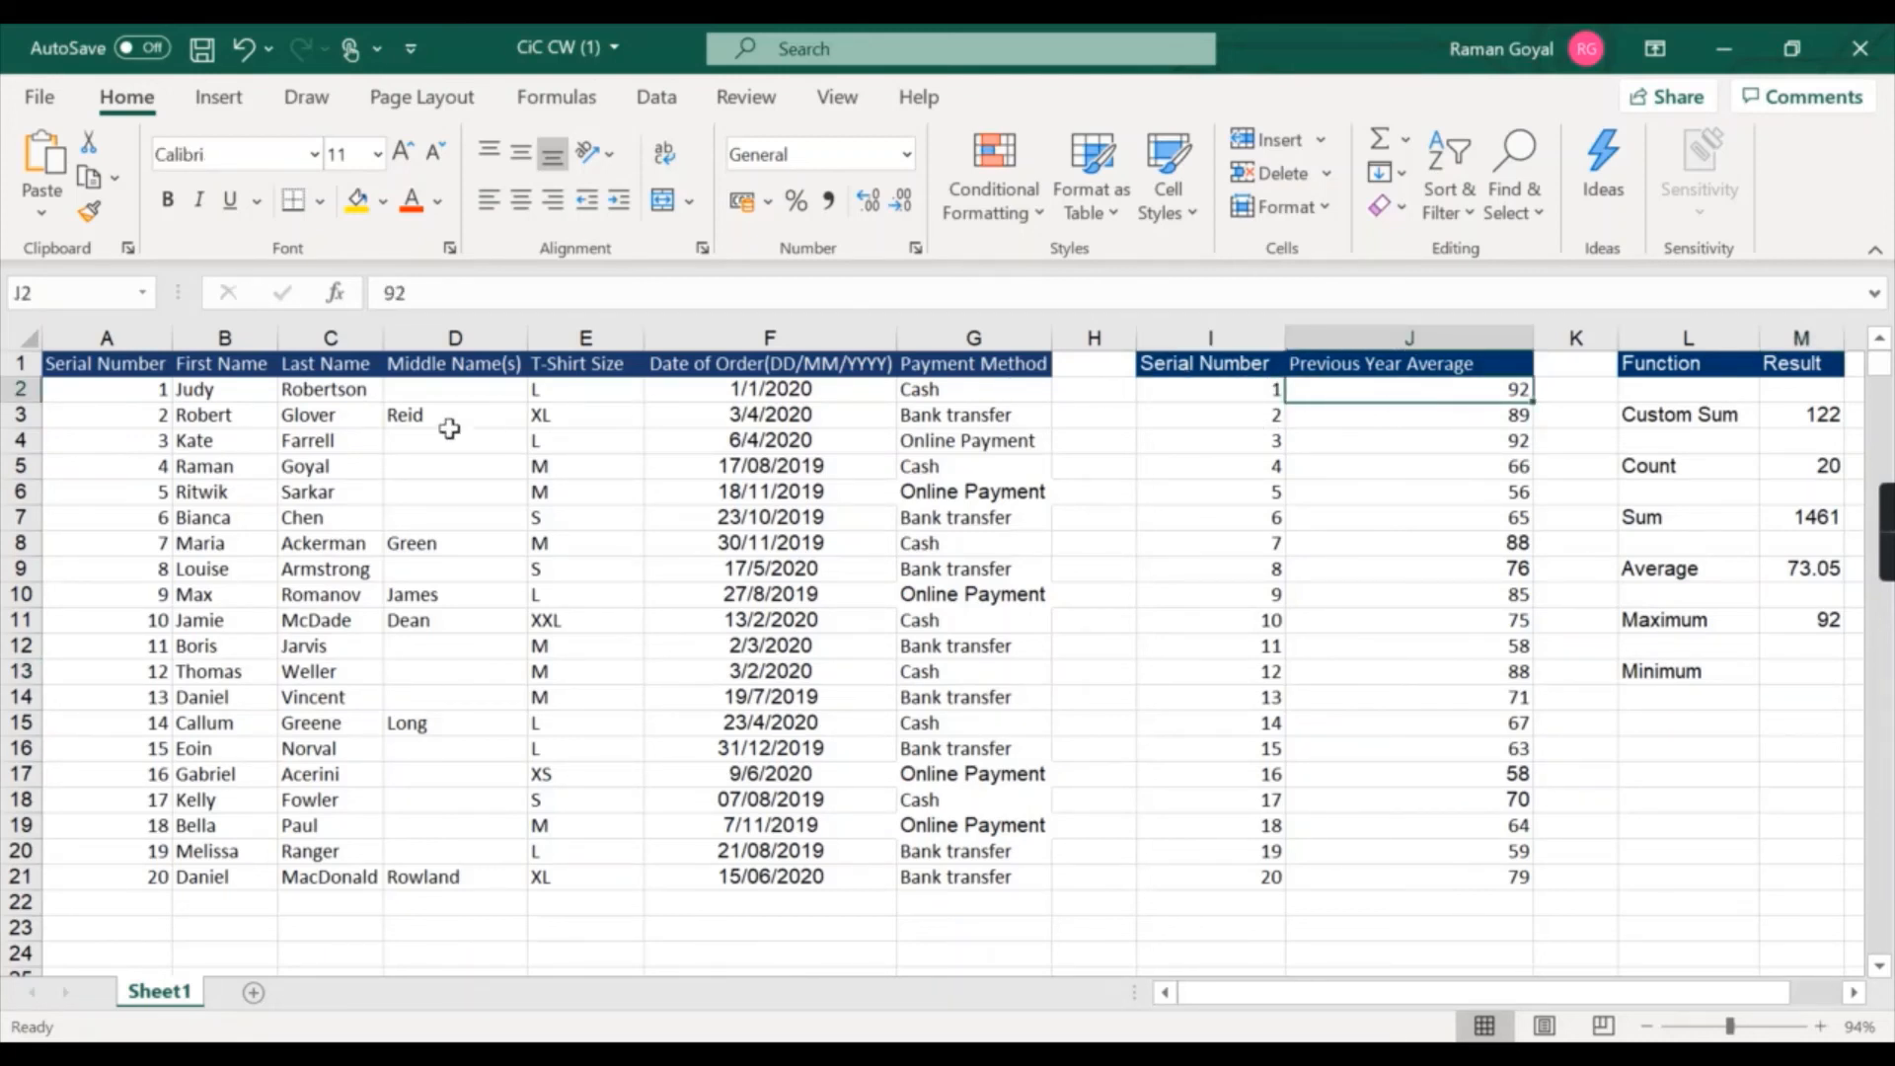
{"action": "left_click", "coordinate": [207, 398]}
{"action": "left_click", "coordinate": [350, 397]}
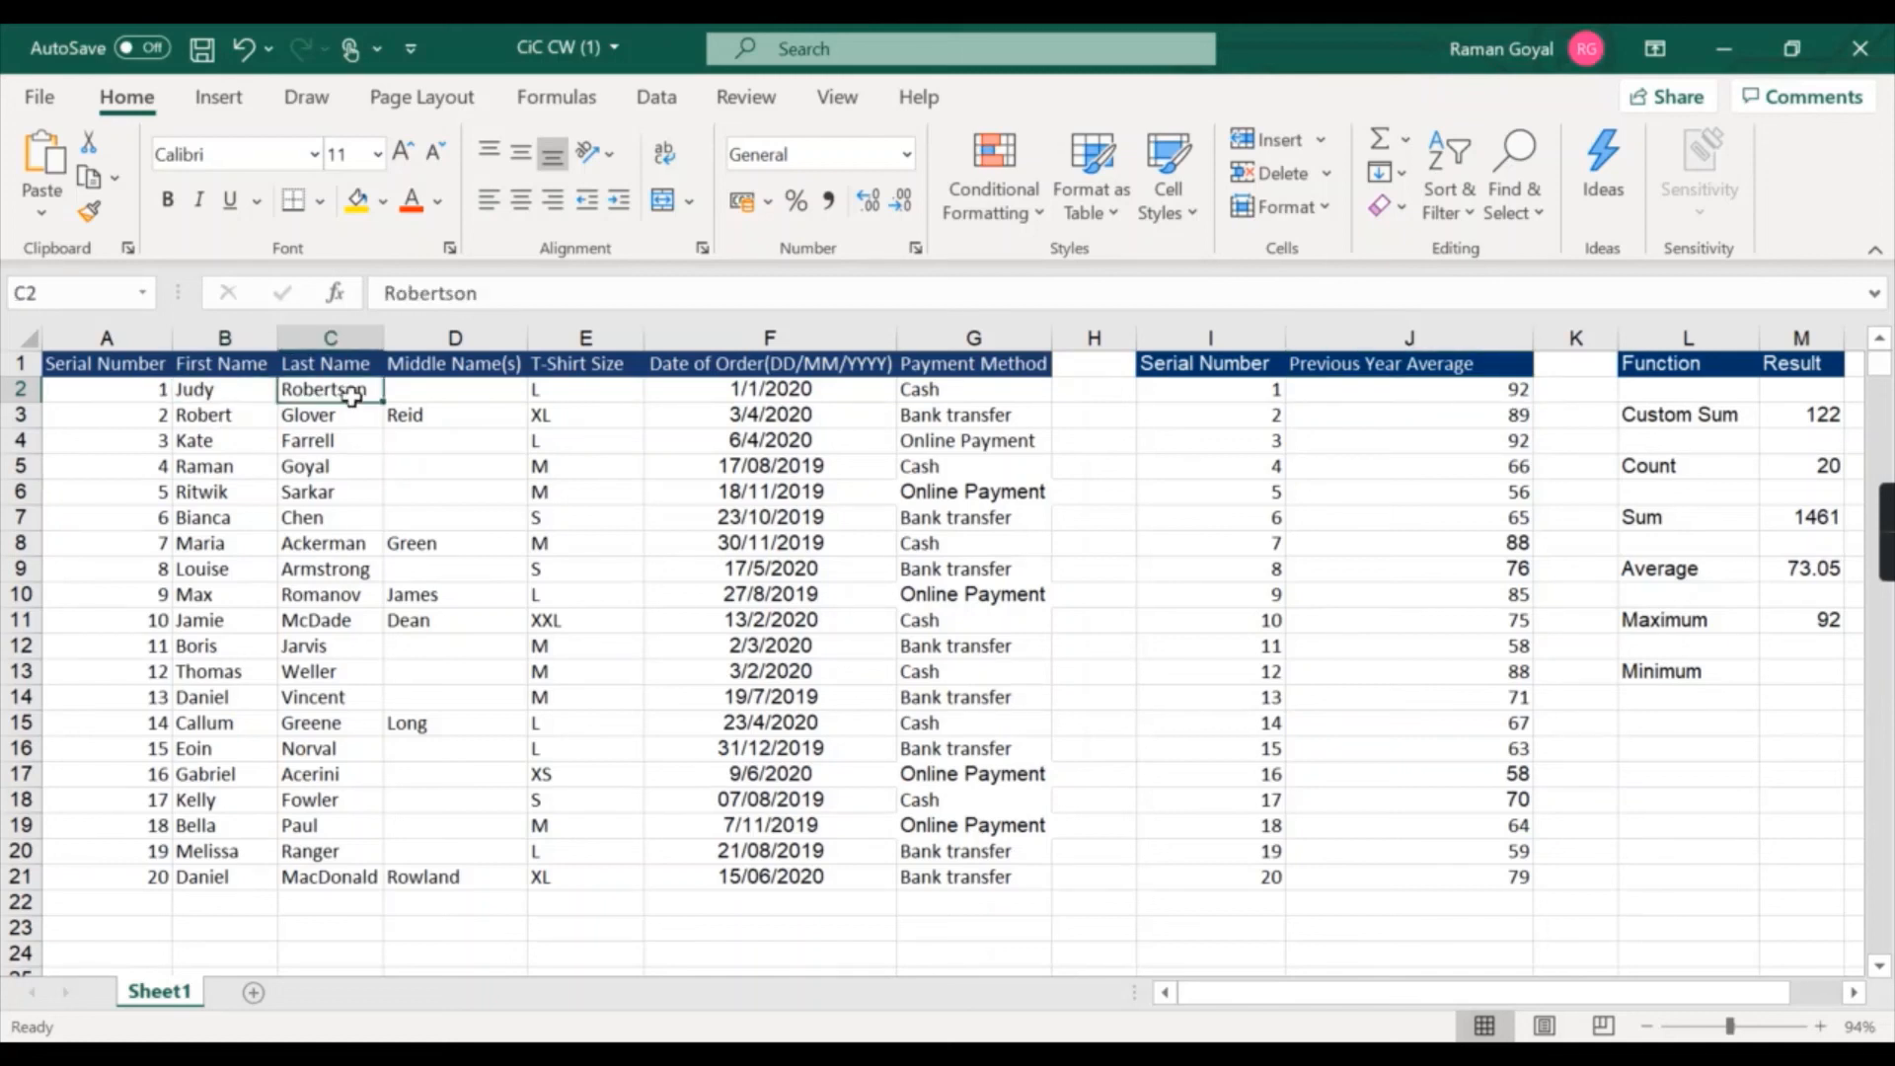
{"action": "key", "text": "Left"}
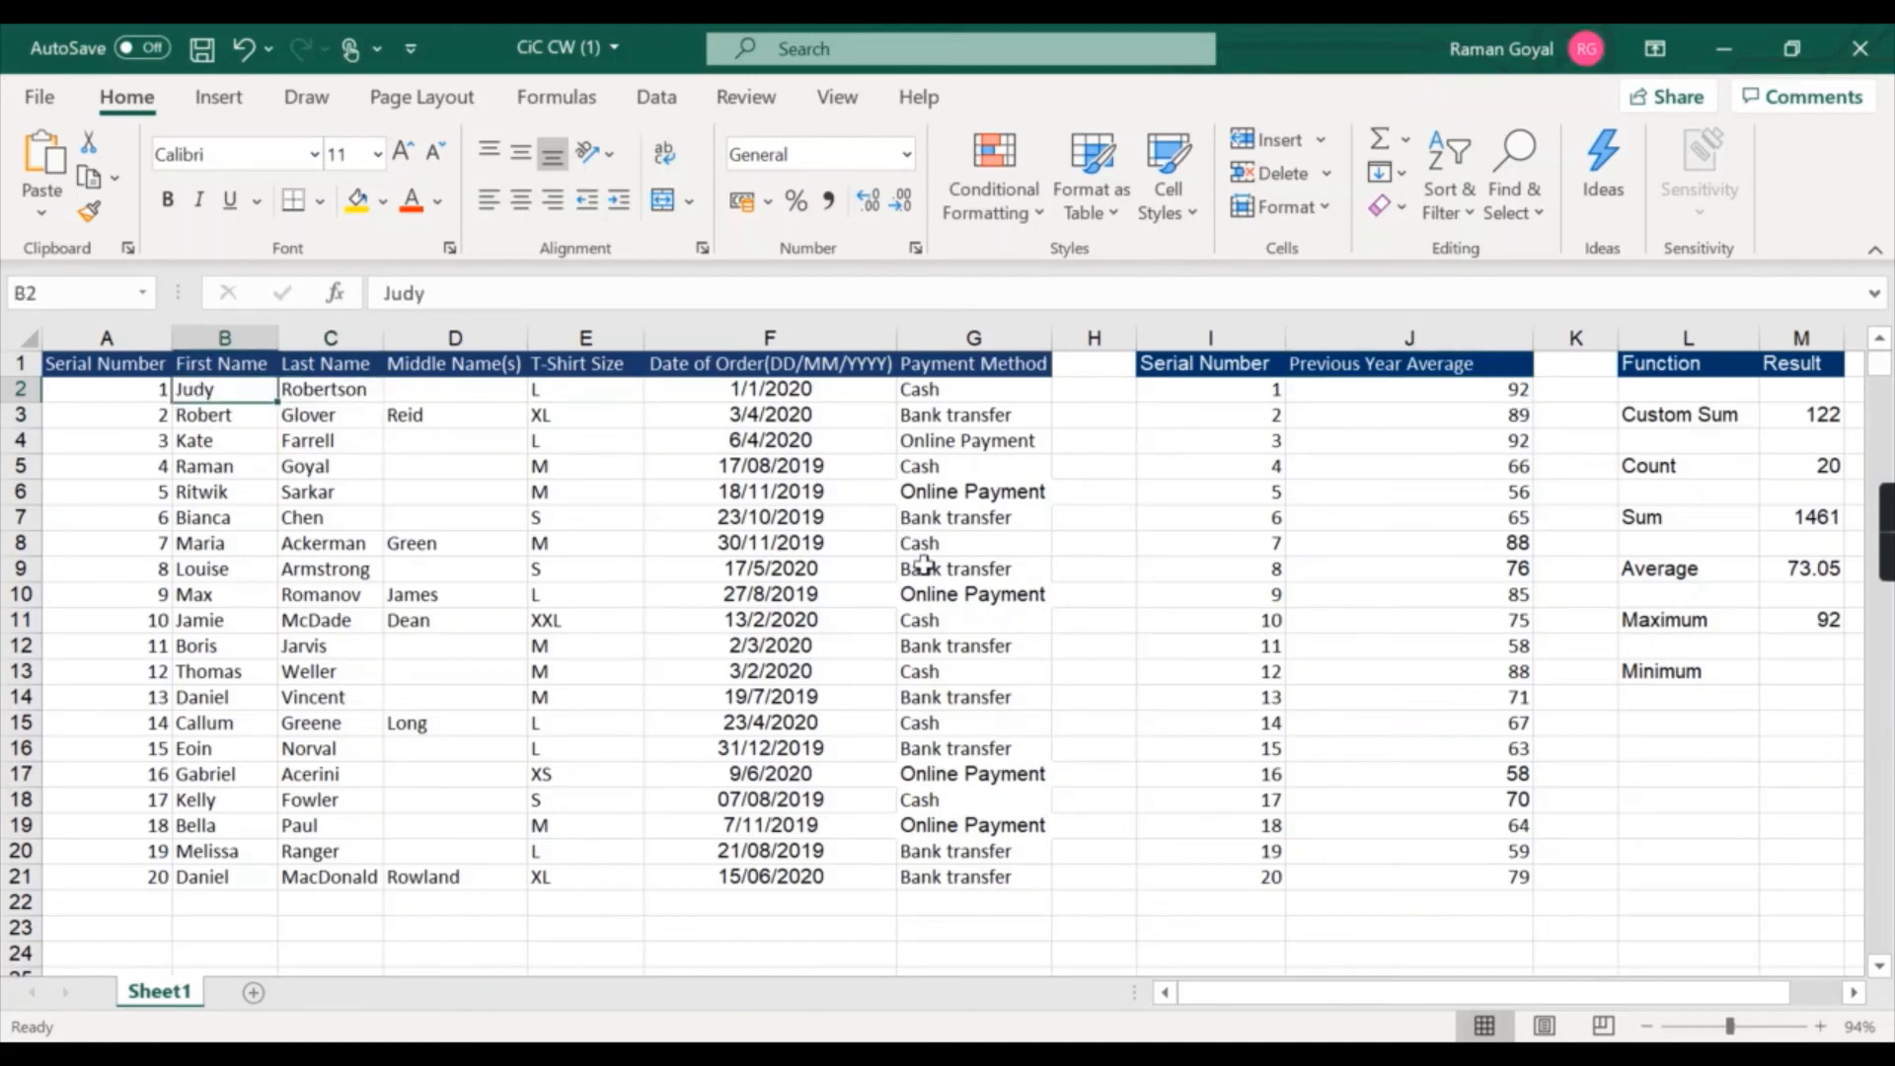
Enter =min(J2:J21) in the Minimum result cell to find the lowest Previous Year Average.
{"action": "double_click", "coordinate": [1792, 673]}
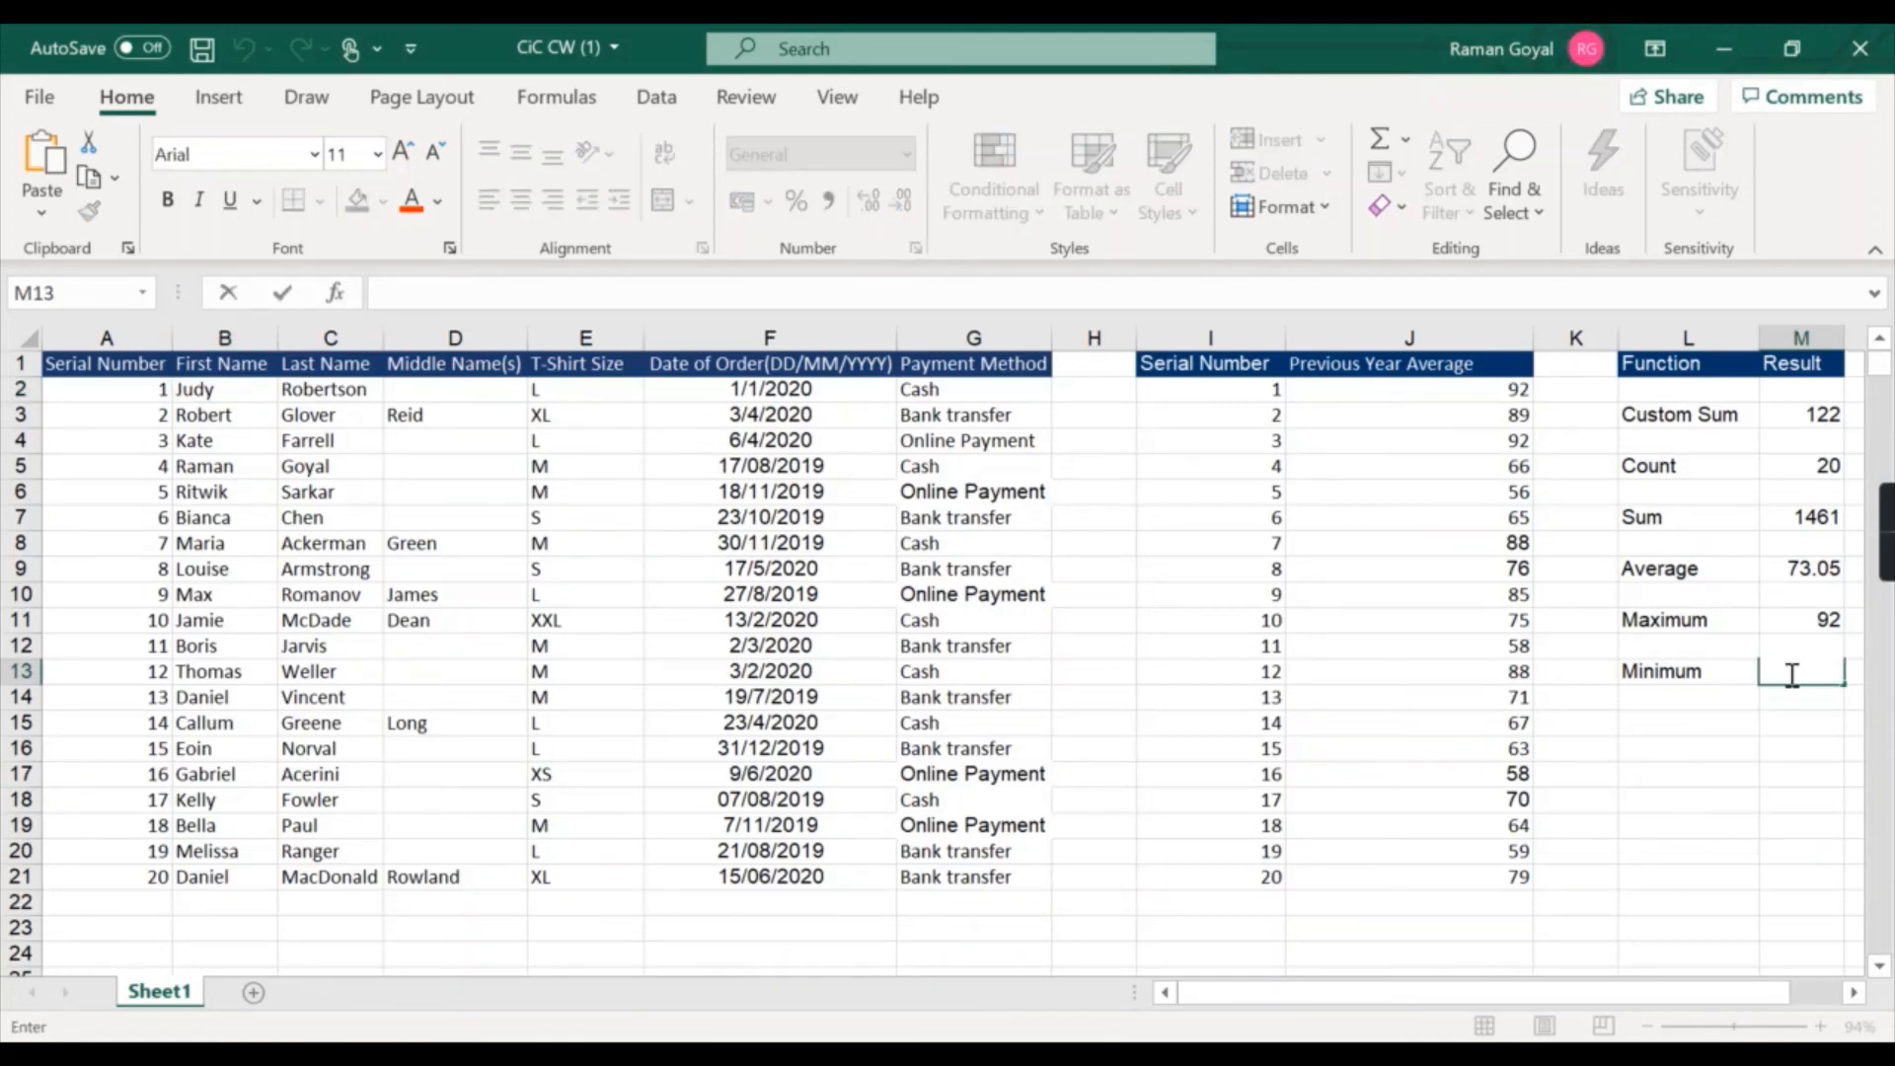
{"action": "type", "text": "="}
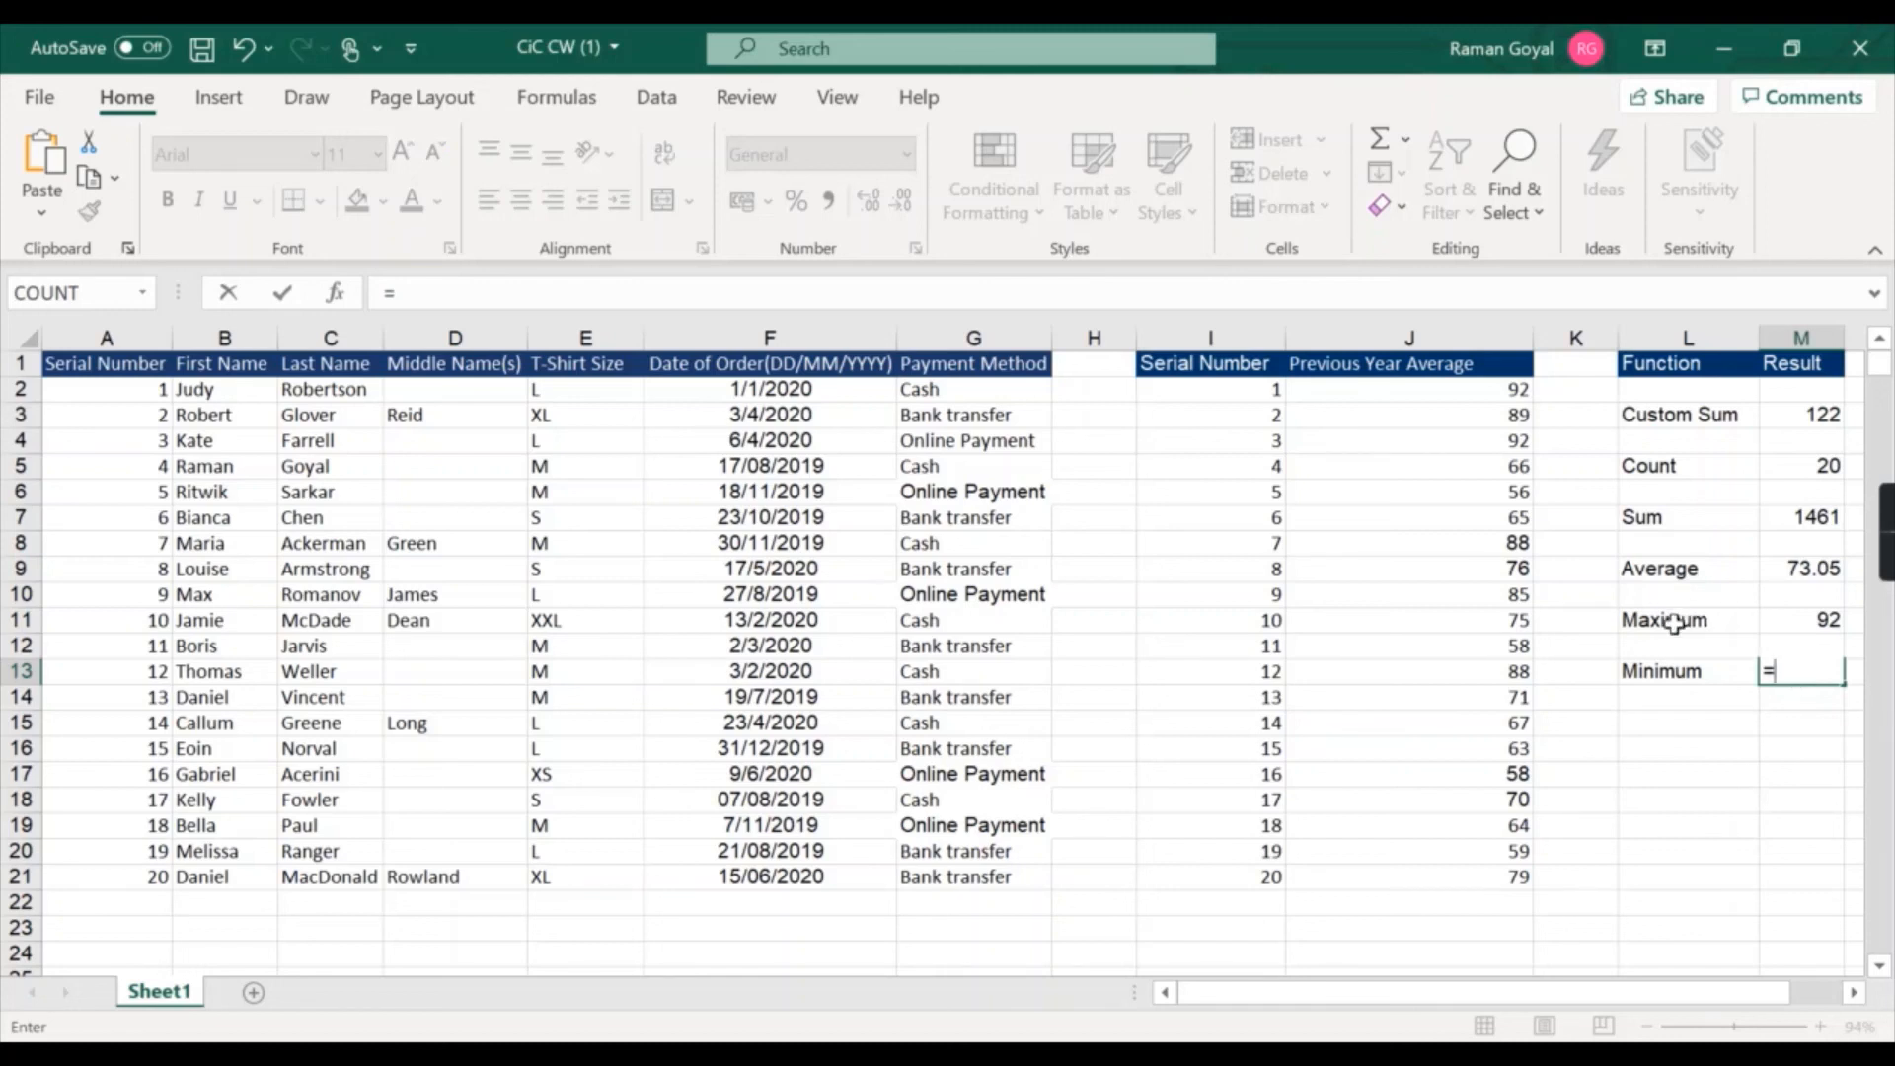
{"action": "type", "text": "min("}
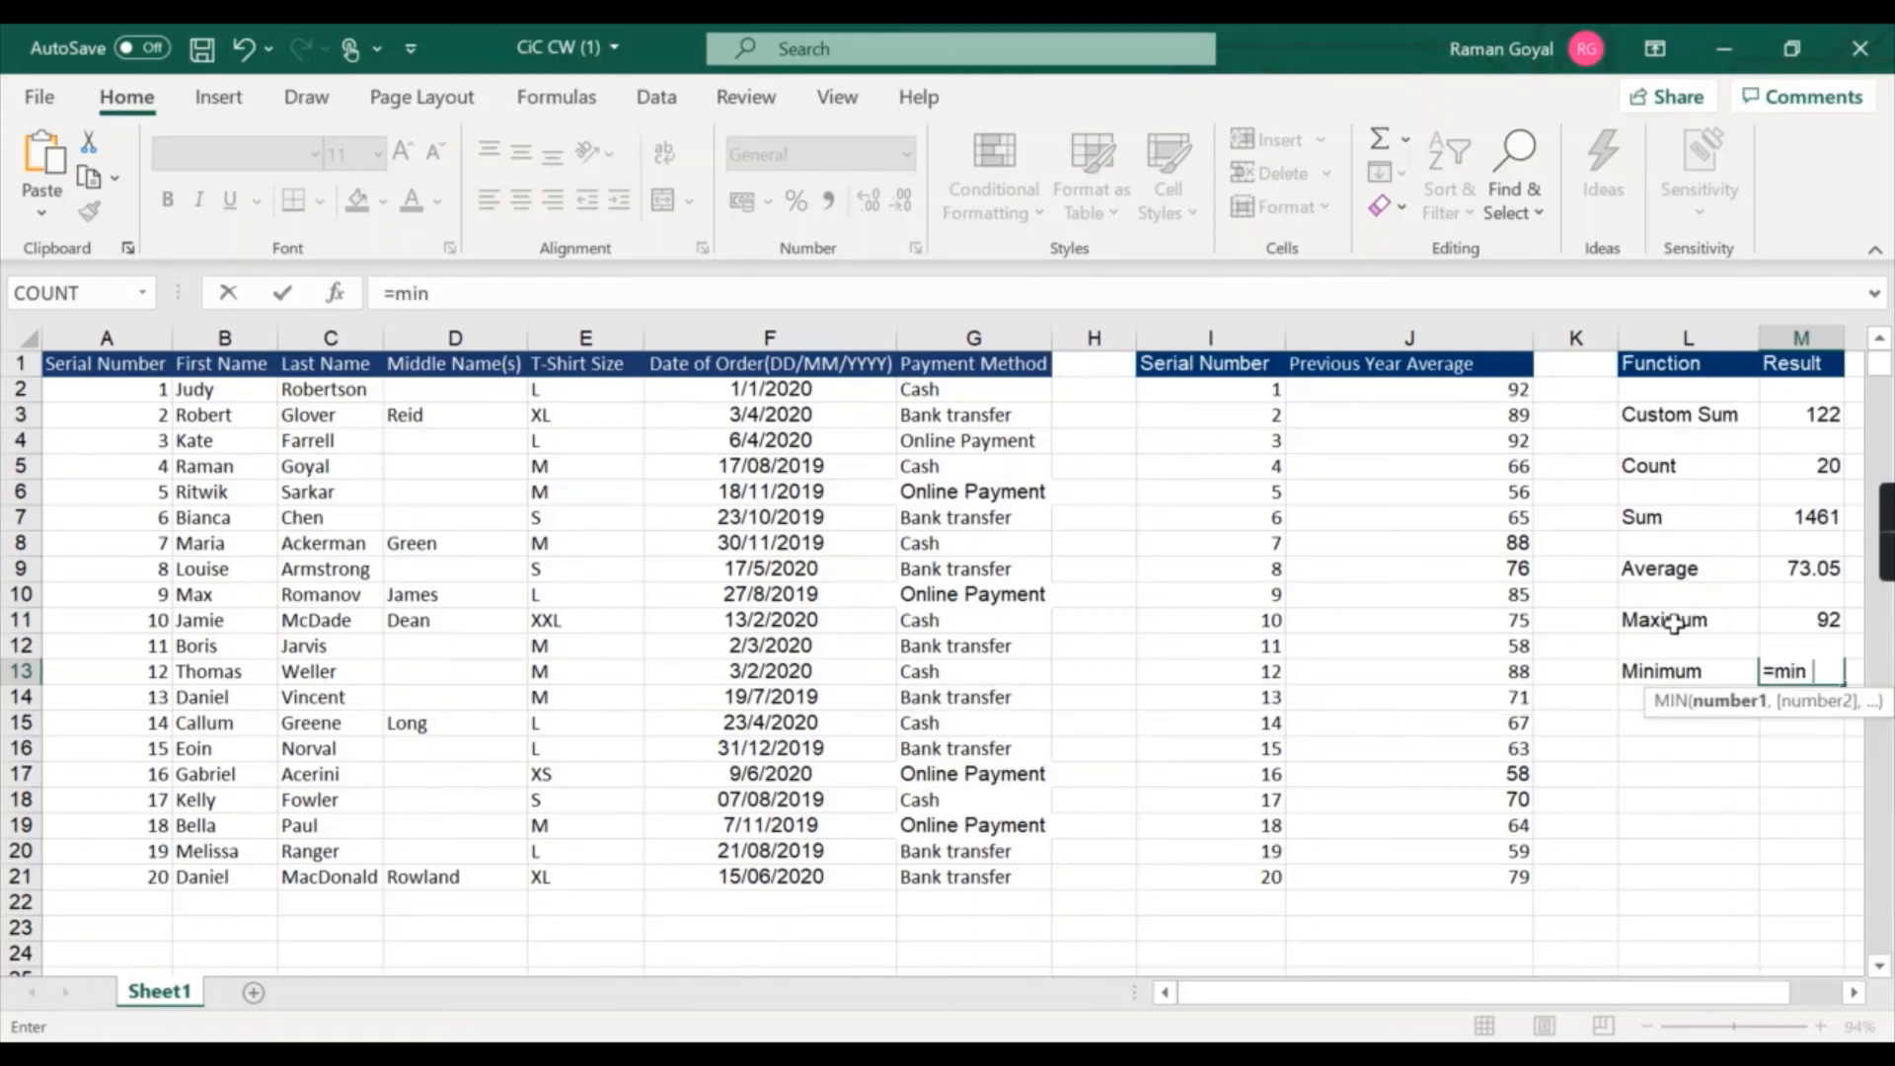
{"action": "left_click_drag", "start_coordinate": [1443, 390], "coordinate": [1440, 870]}
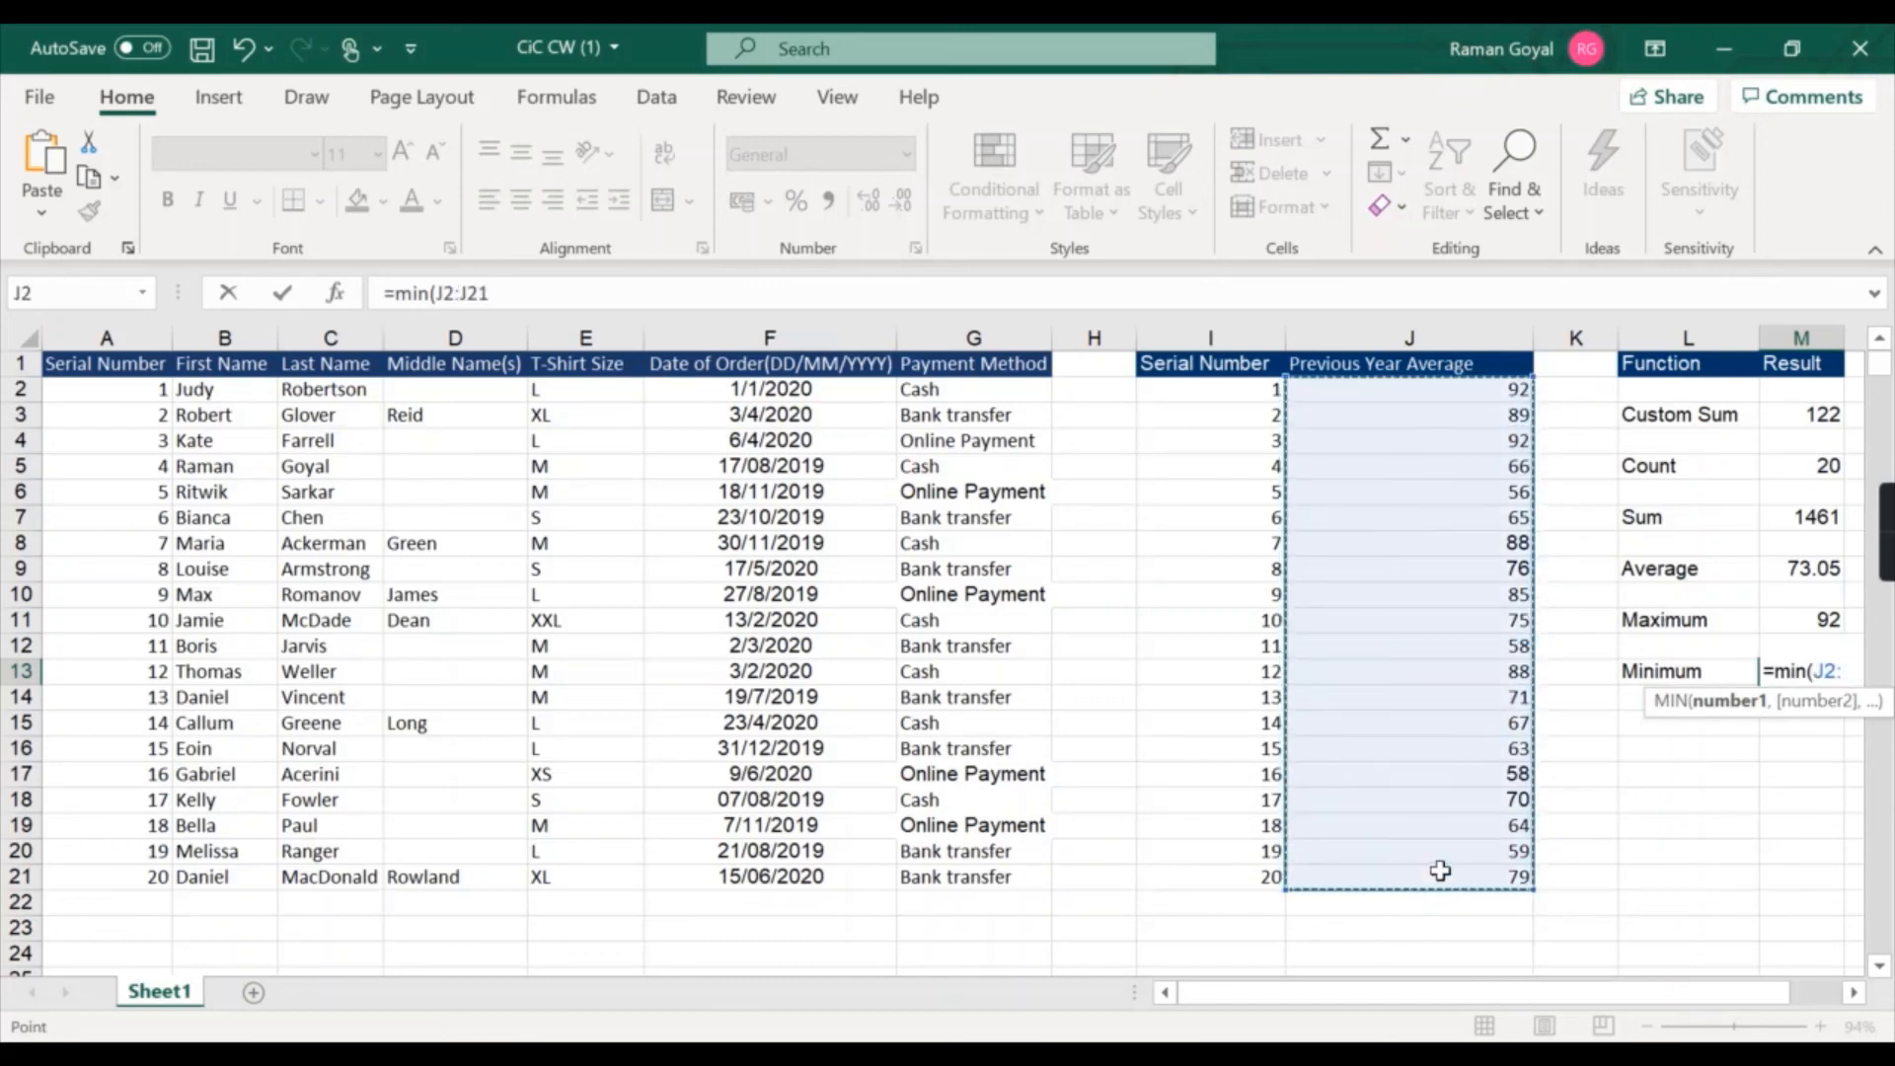
{"action": "type", "text": ")"}
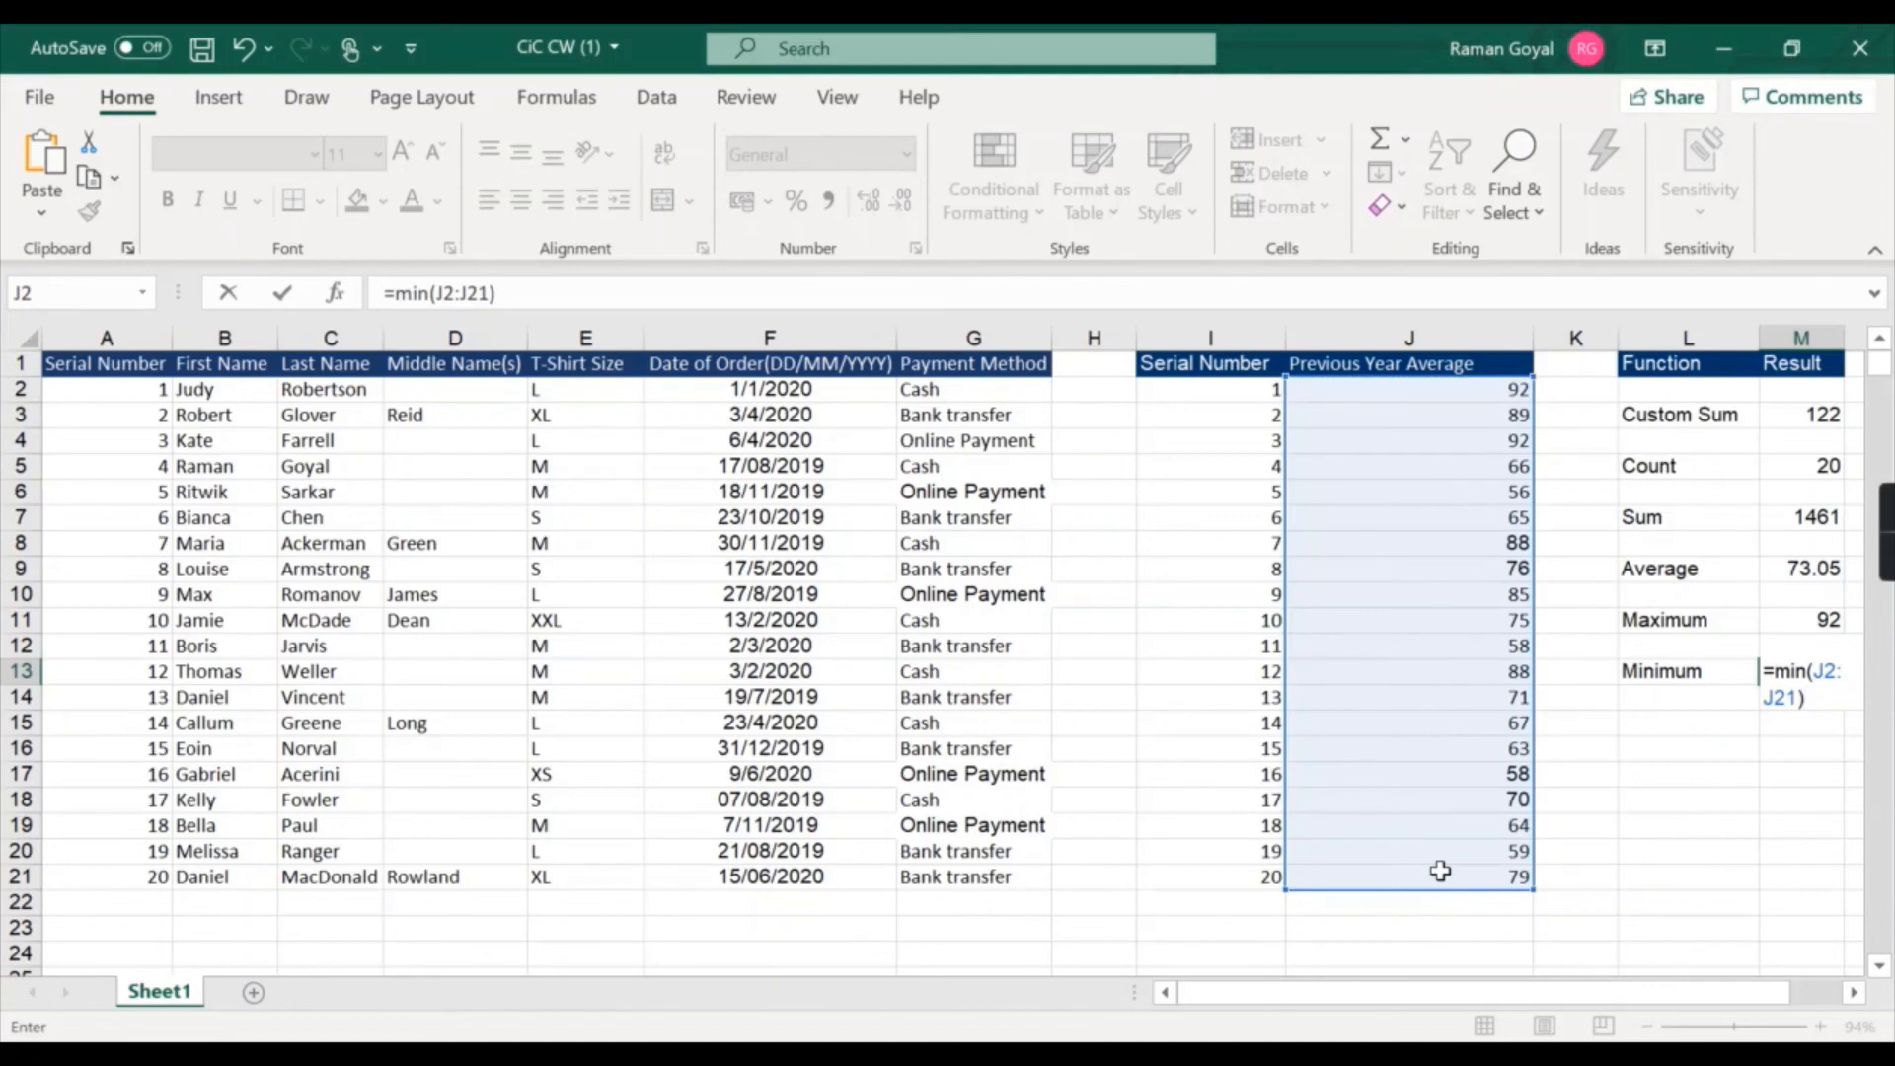
{"action": "key", "text": "Return"}
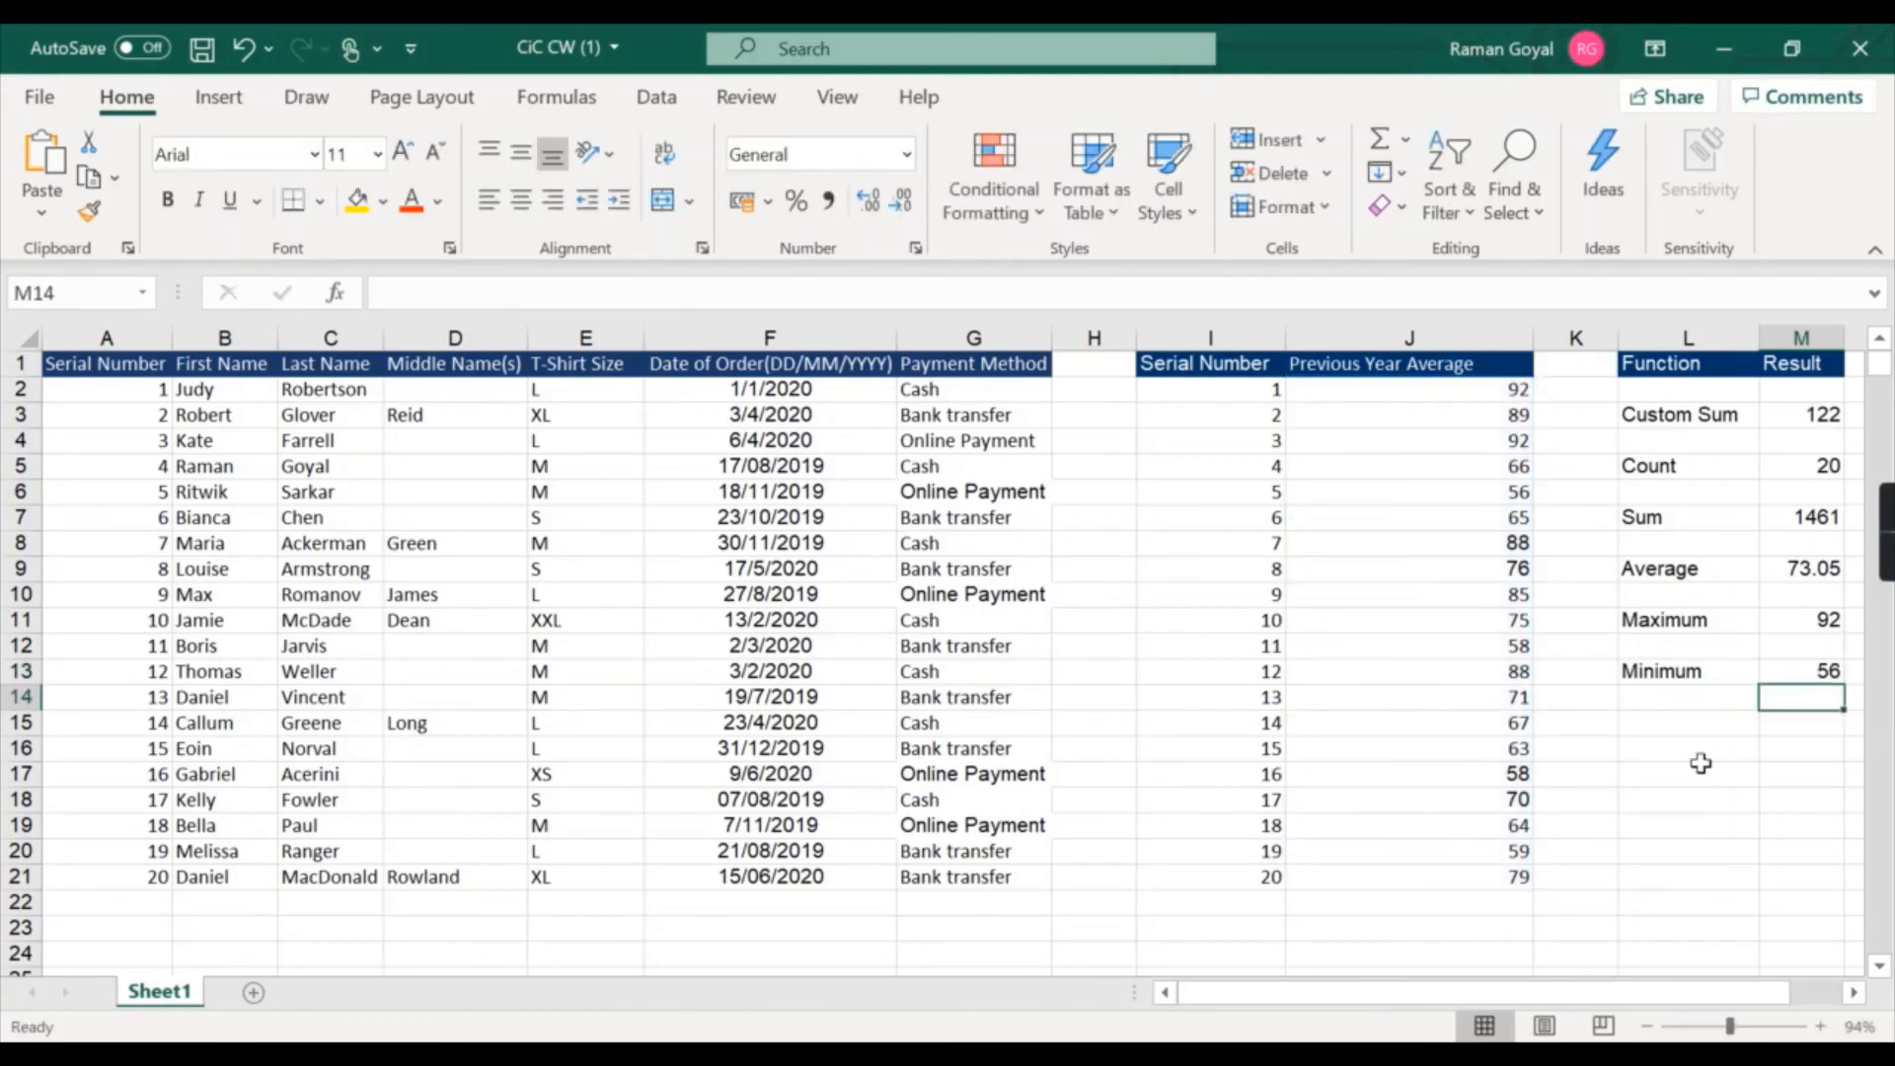
Inspect the Minimum formula and the row of the table holding the minimum Previous Year Average value.
{"action": "left_click", "coordinate": [1739, 696]}
{"action": "left_click", "coordinate": [1811, 677]}
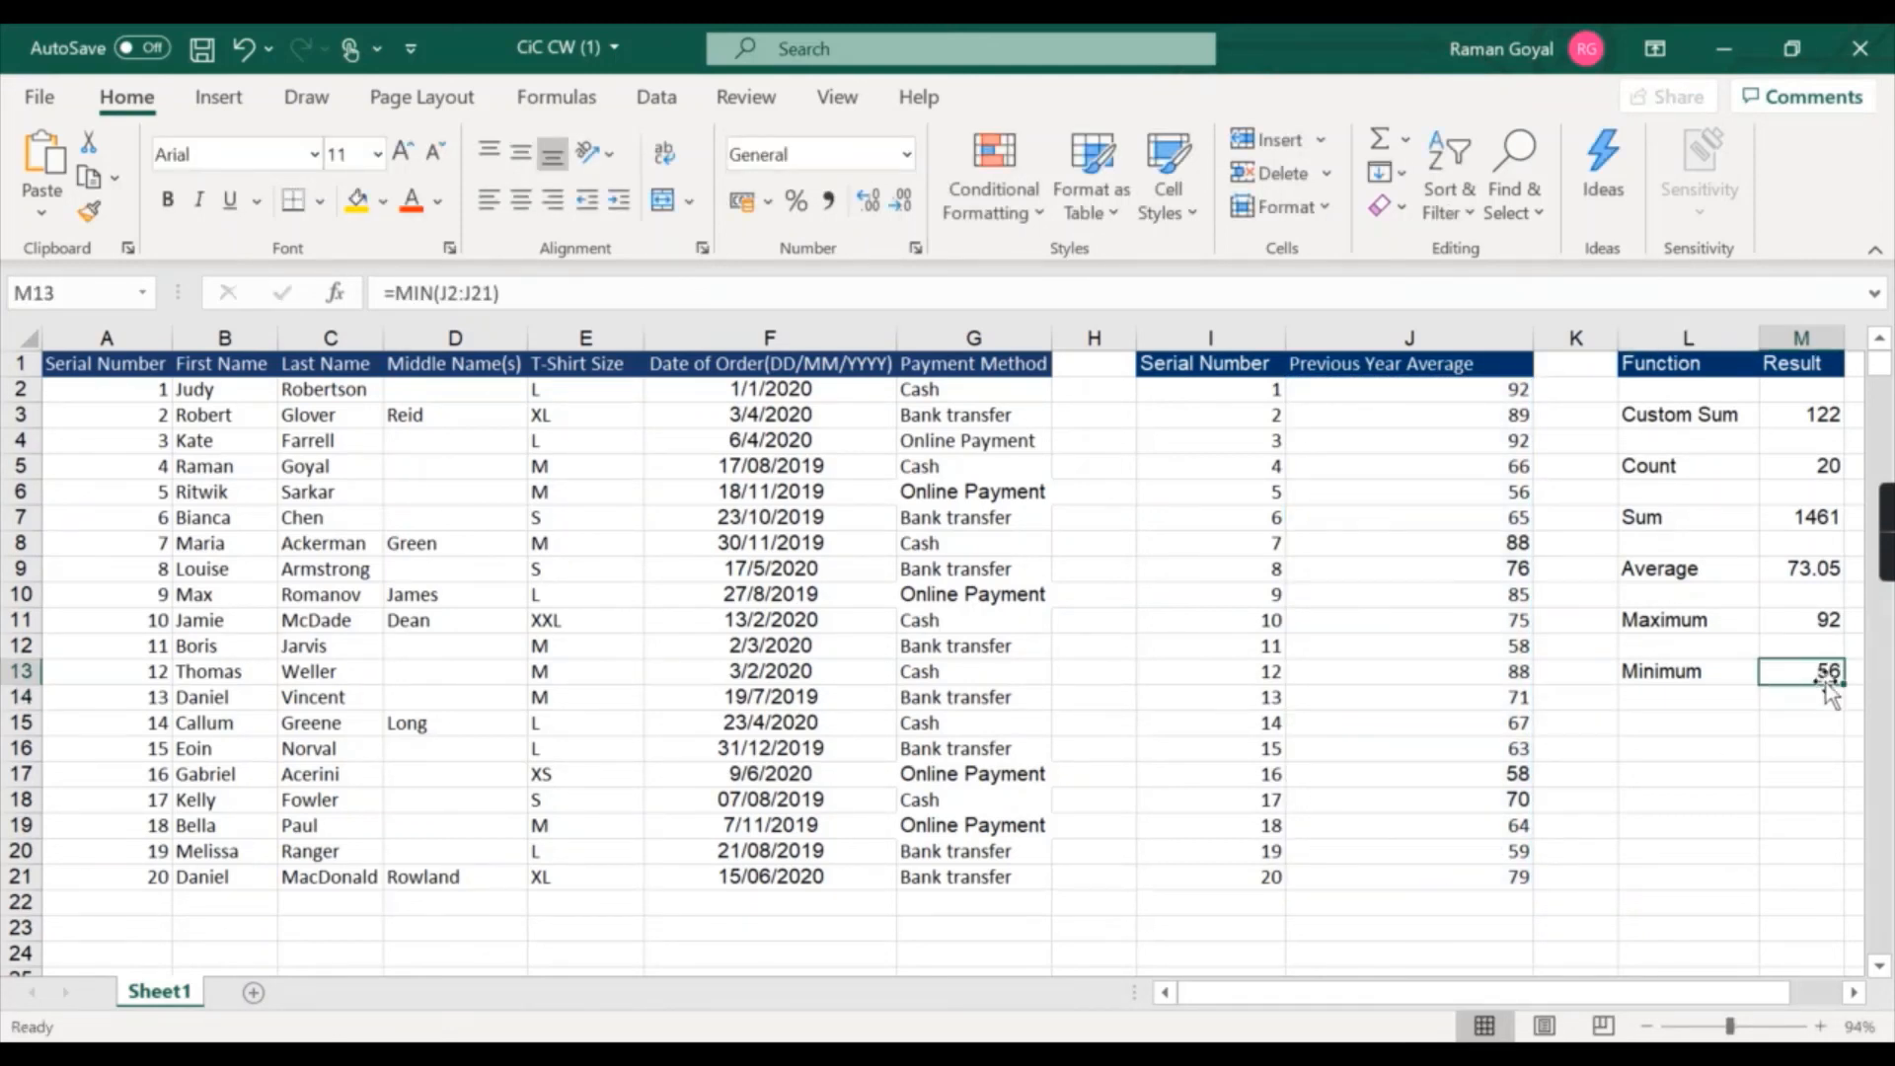
{"action": "left_click", "coordinate": [1515, 496]}
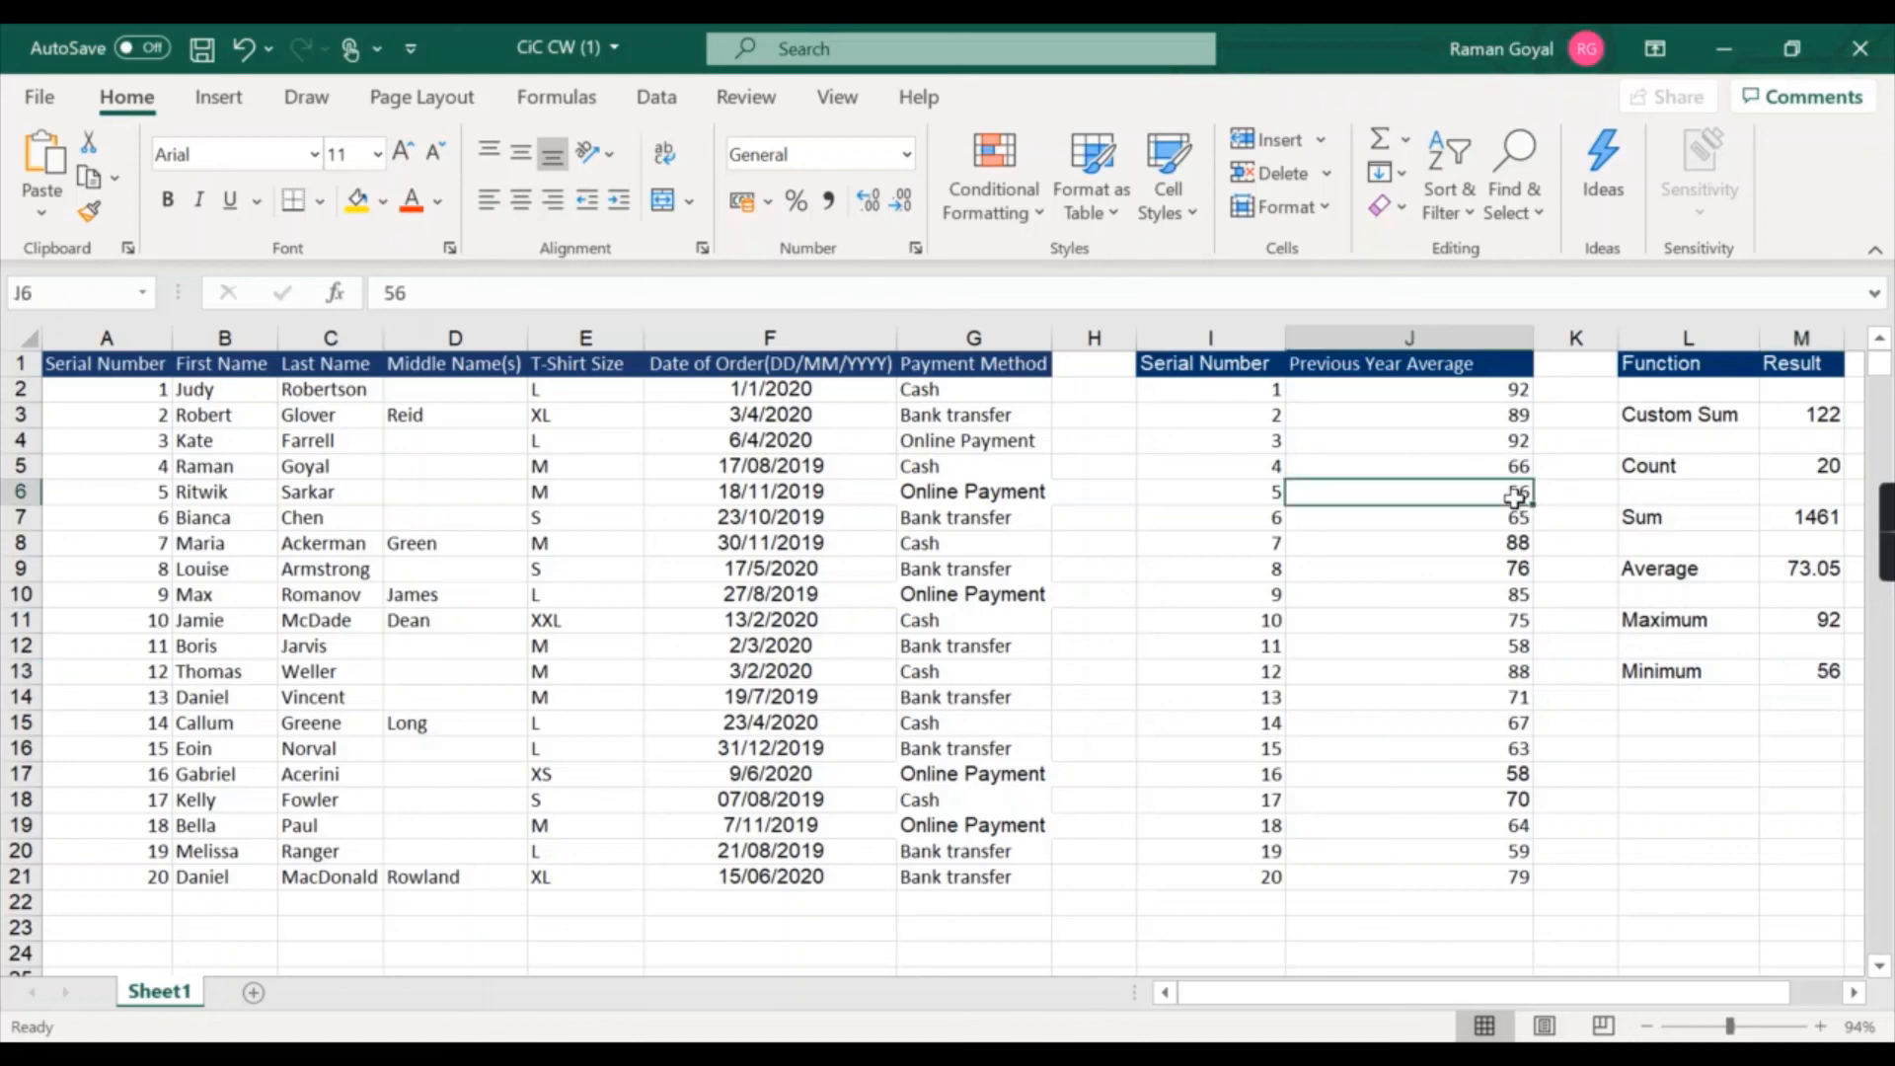
{"action": "left_click", "coordinate": [1249, 500]}
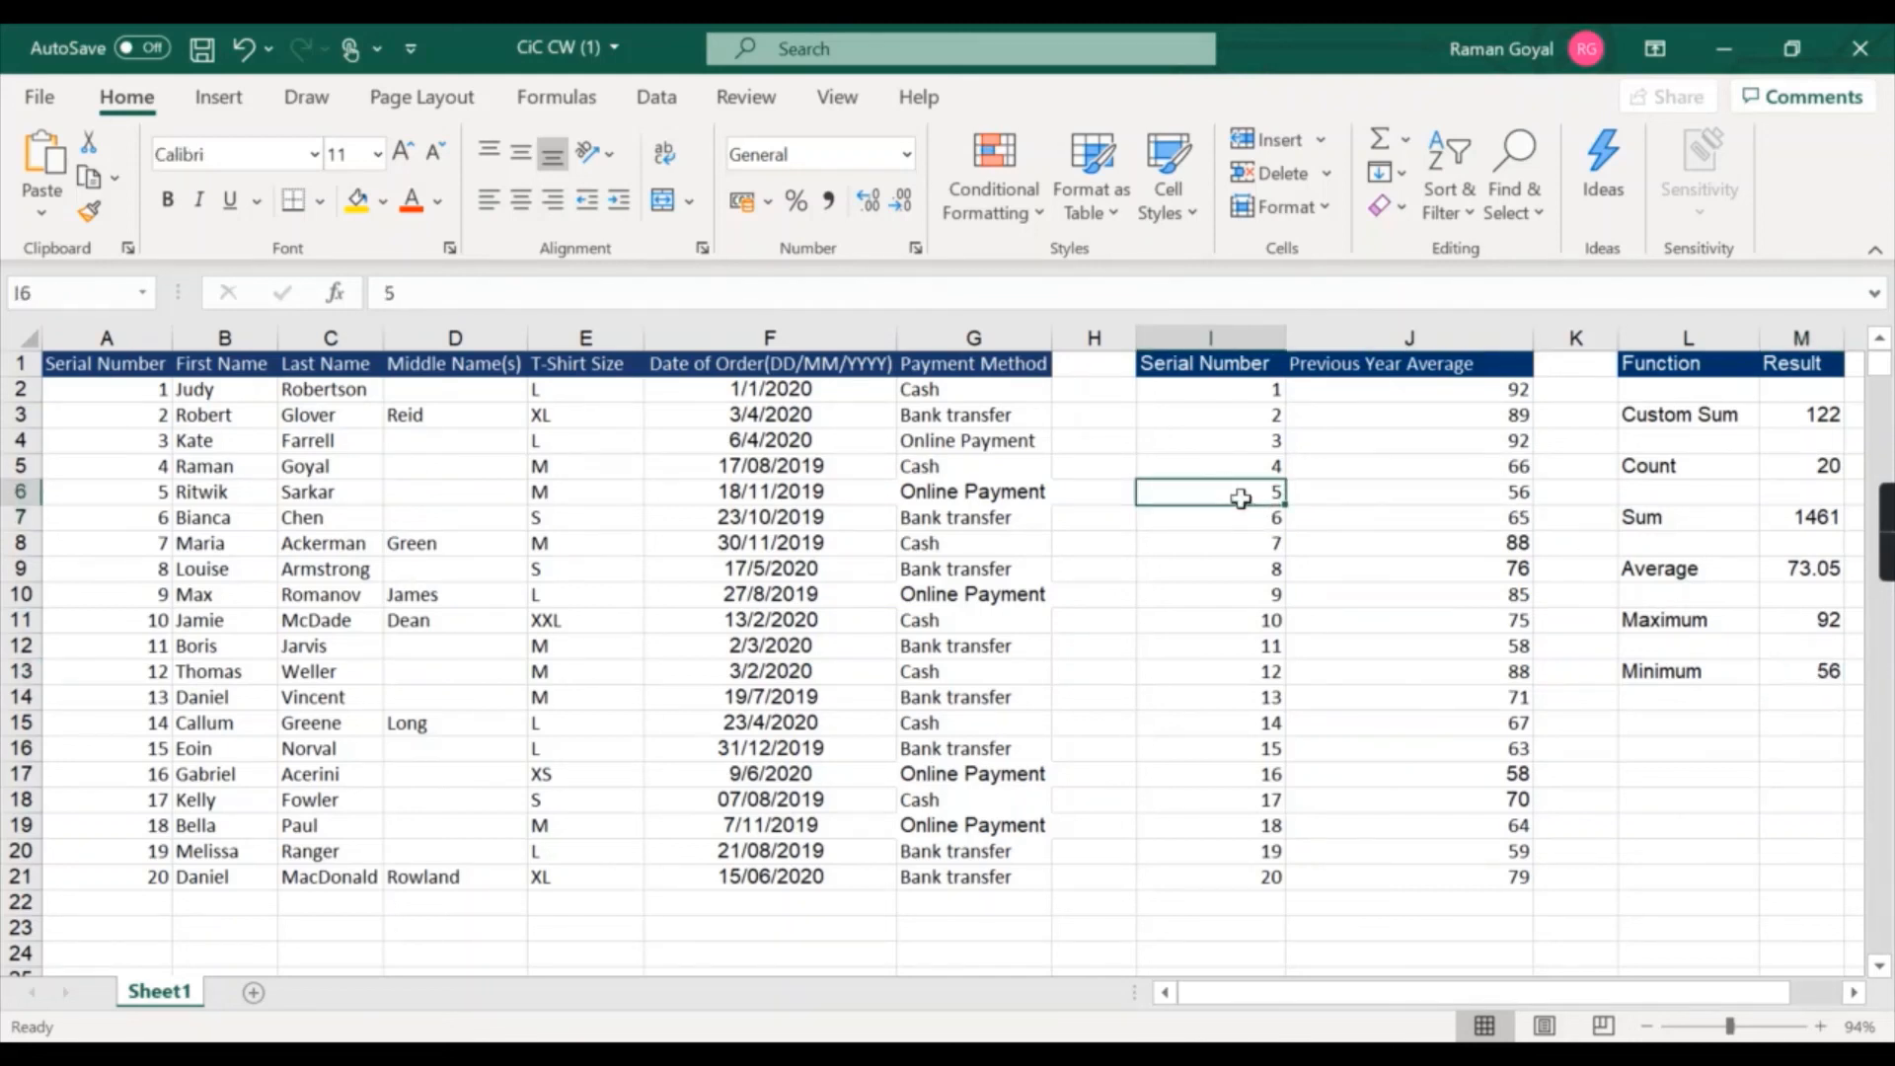
{"action": "left_click", "coordinate": [179, 495]}
{"action": "left_click", "coordinate": [309, 498]}
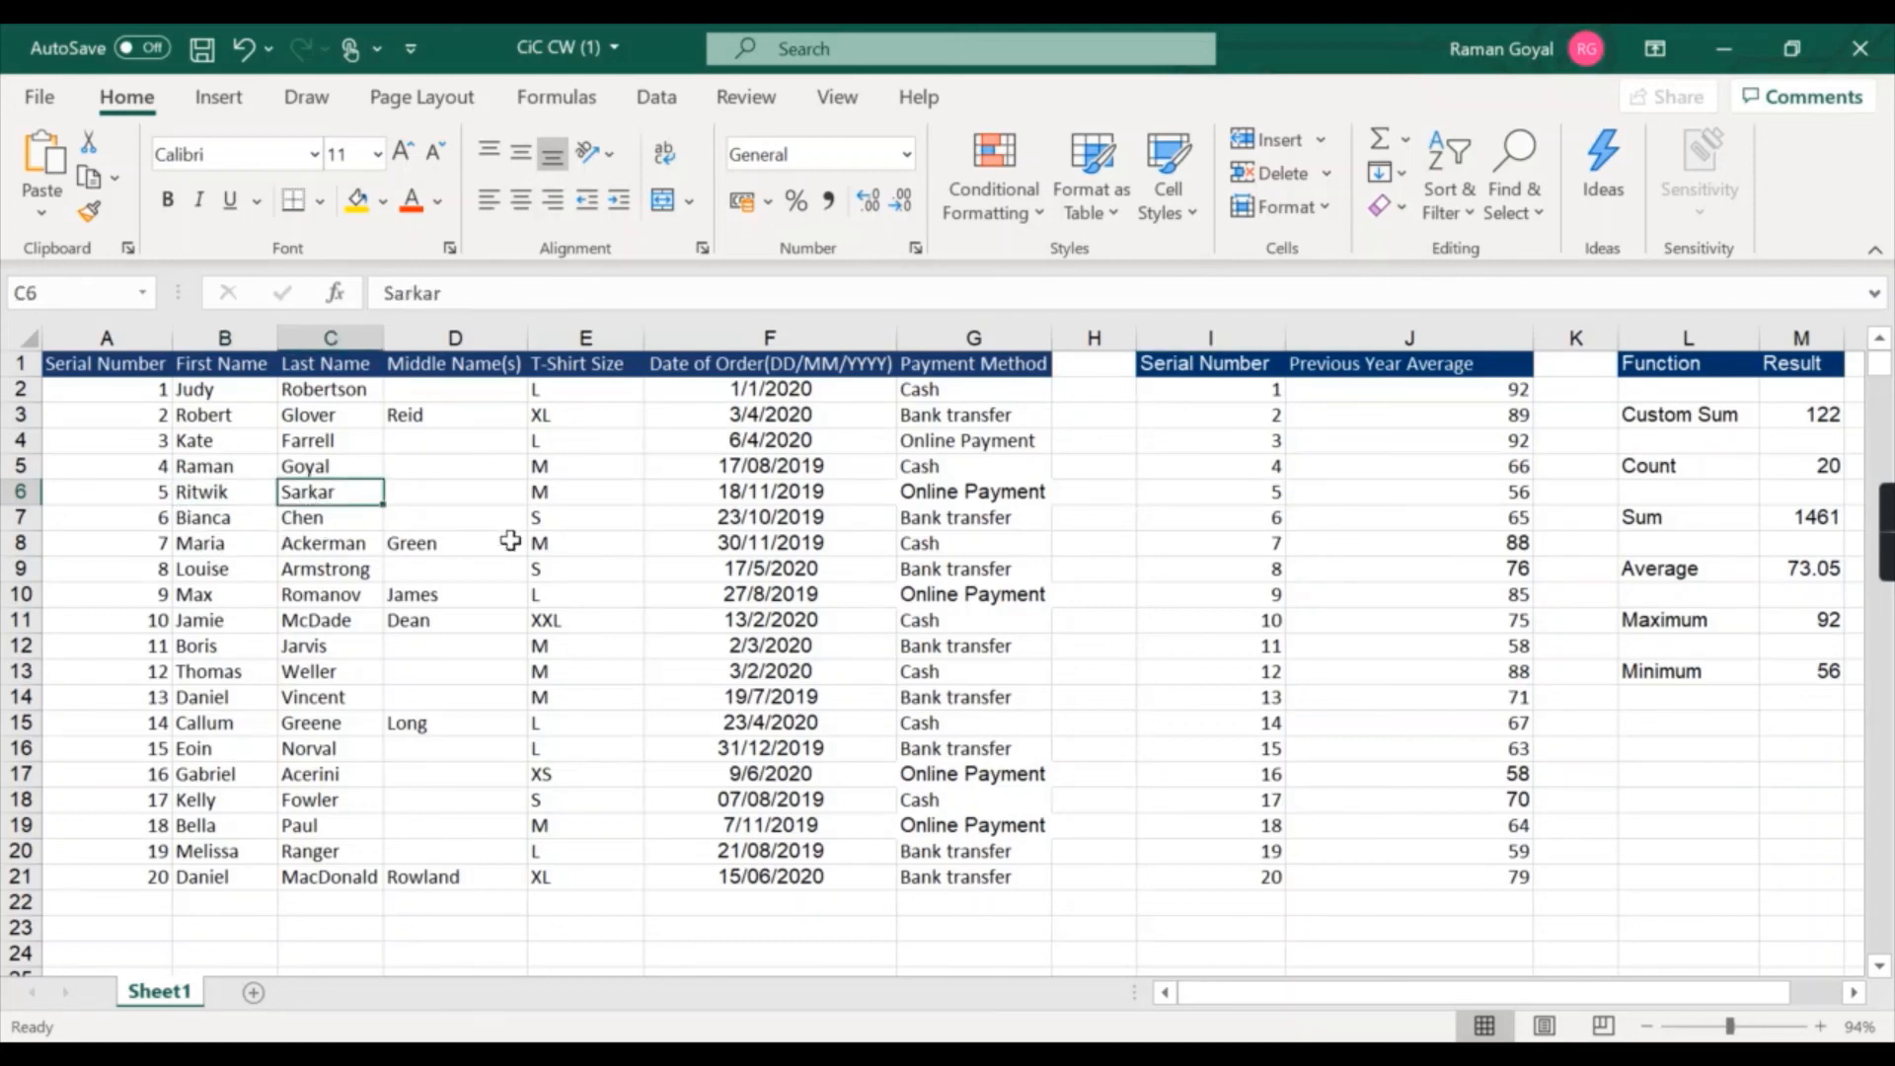